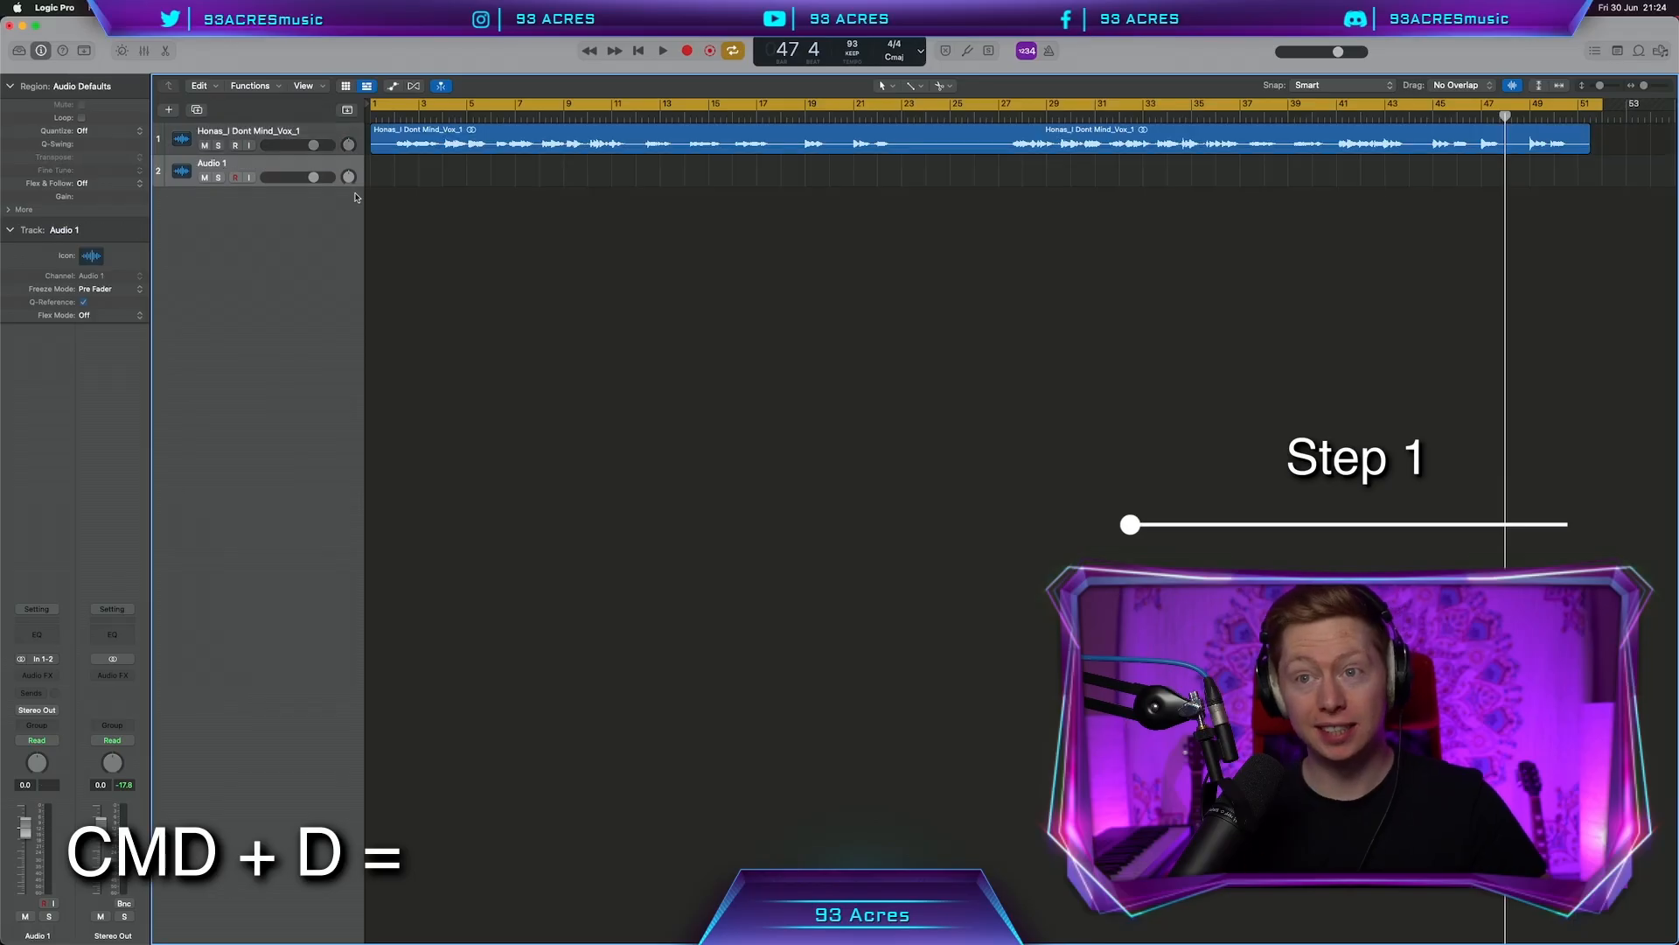
Move the chorus vocal chop onto the second track and mute that track
{"action": "left_click_drag", "start_coordinate": [723, 147], "coordinate": [456, 178]}
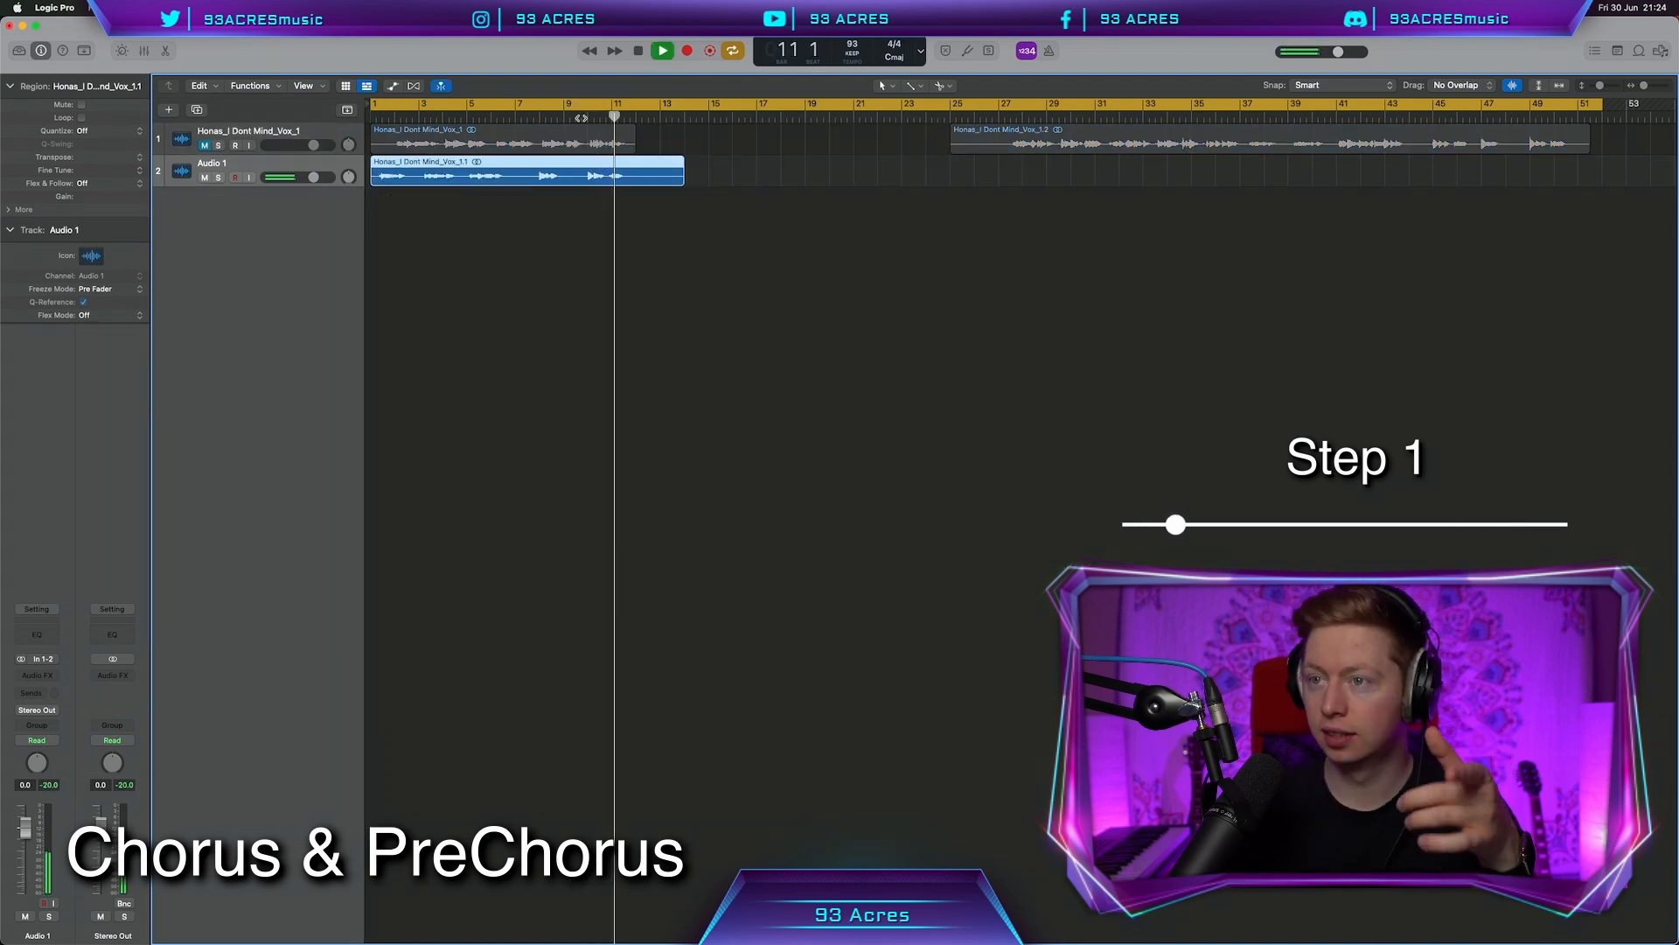
{"action": "key", "text": "space"}
{"action": "left_click", "coordinate": [205, 178]}
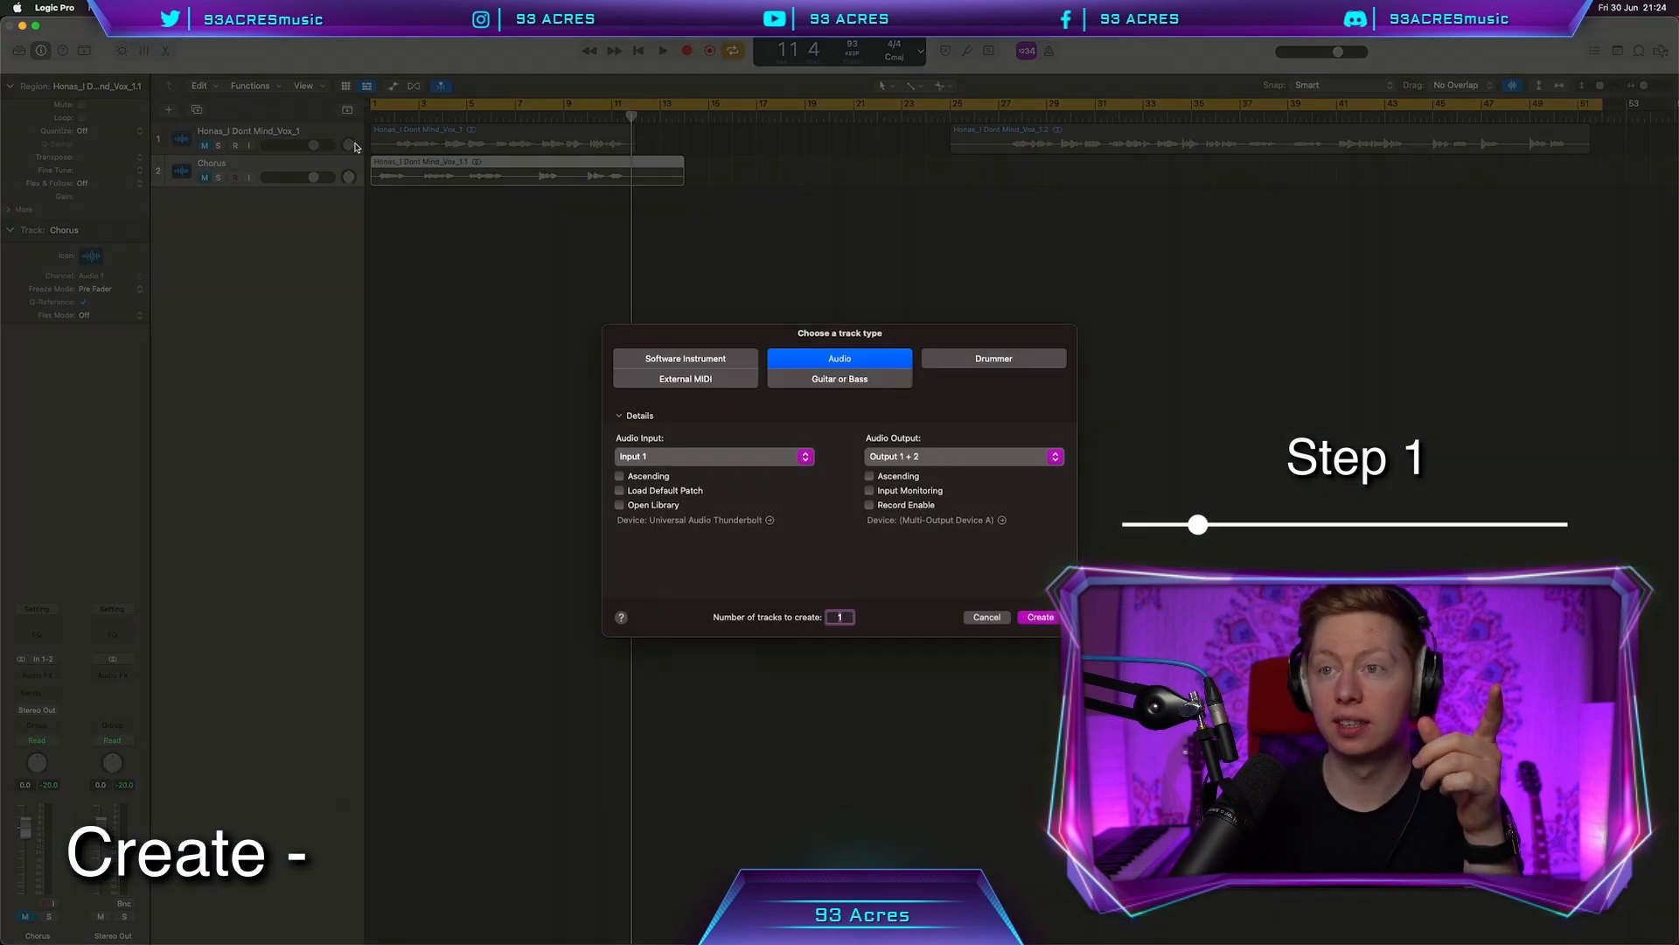
Add a software instrument track with LABS Soft Piano and record piano chords
{"action": "left_click", "coordinate": [700, 360]}
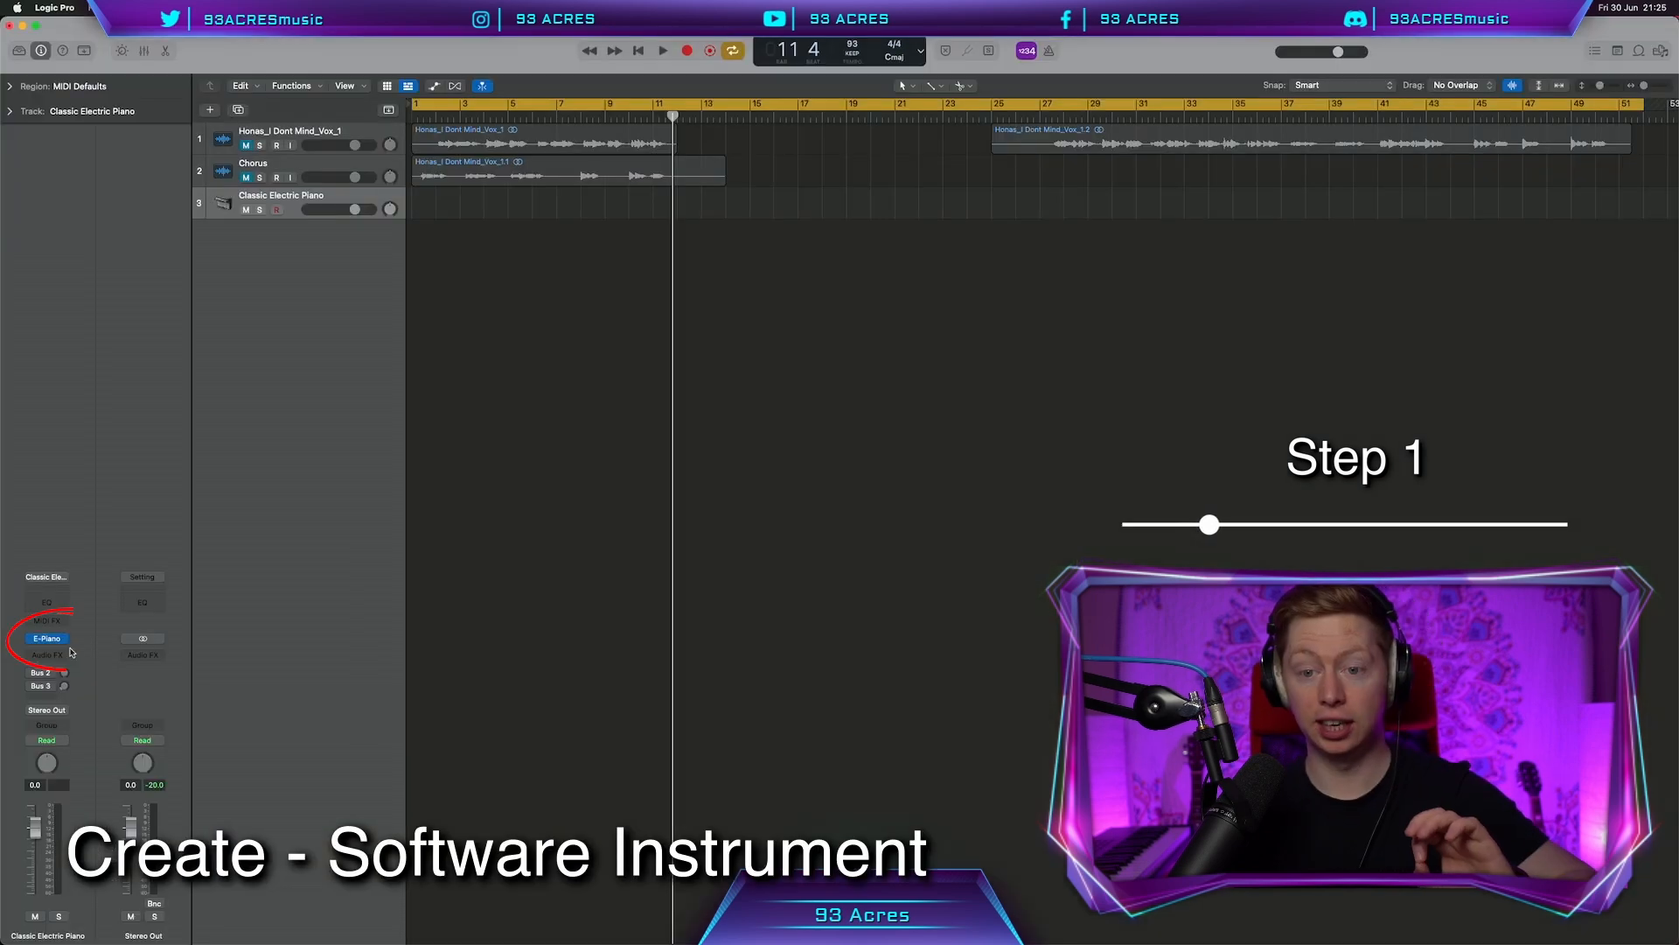
{"action": "left_click", "coordinate": [42, 638]}
{"action": "mouse_move", "coordinate": [132, 916]}
{"action": "mouse_move", "coordinate": [269, 881]}
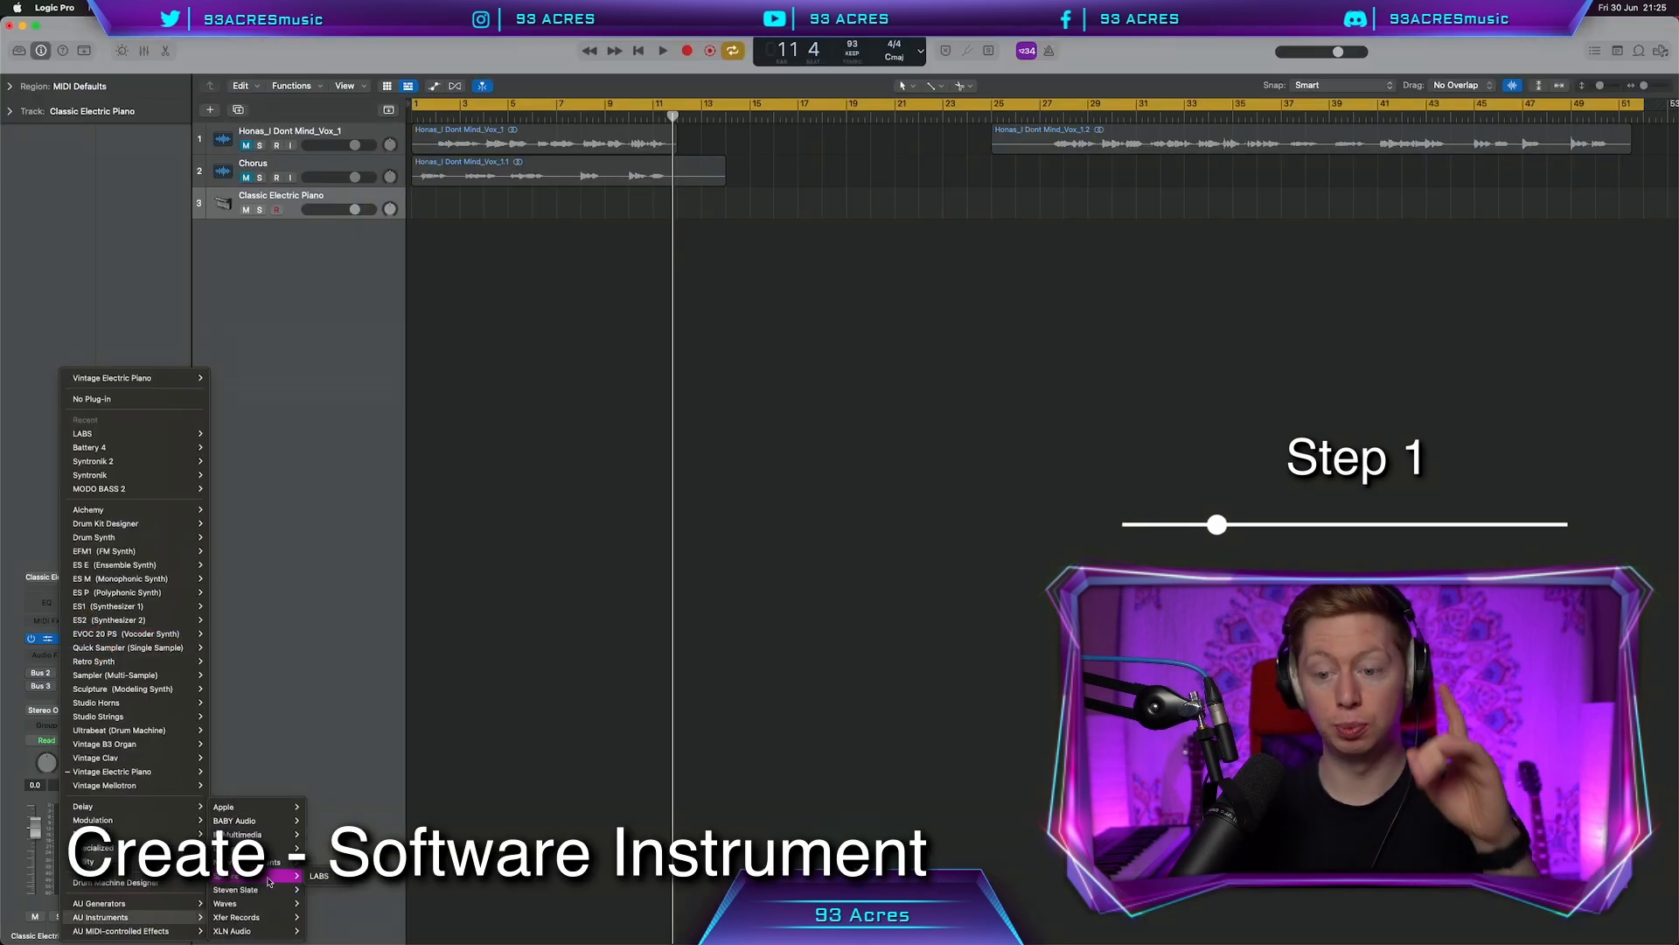
{"action": "left_click", "coordinate": [322, 876]}
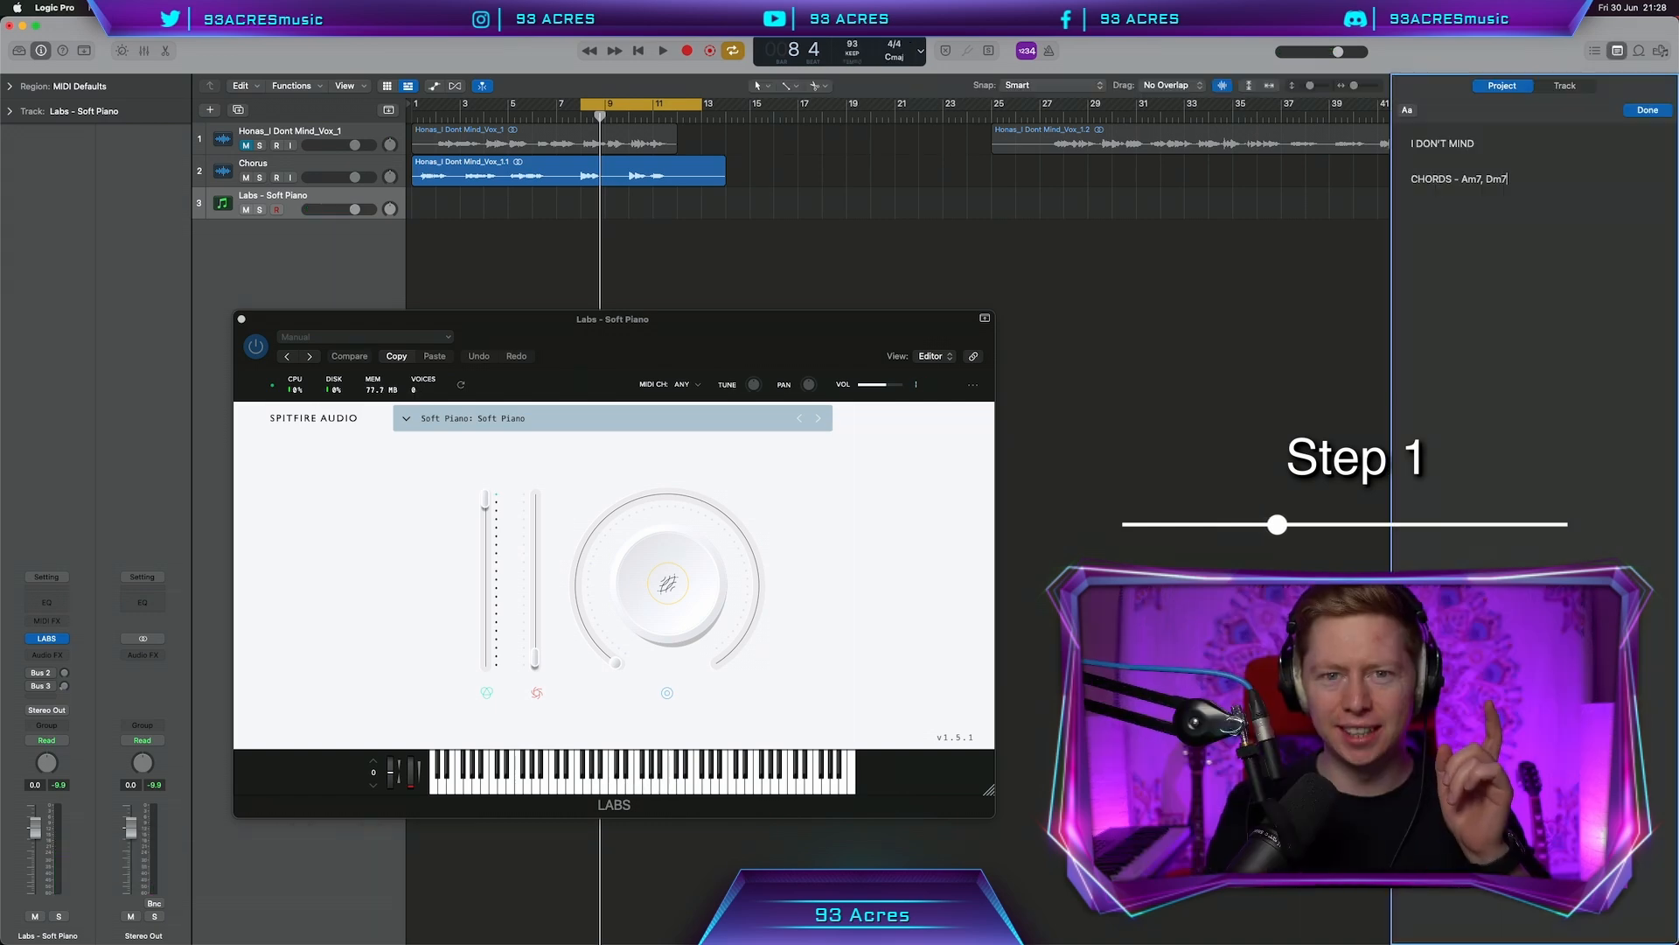
{"action": "left_click", "coordinate": [689, 645]}
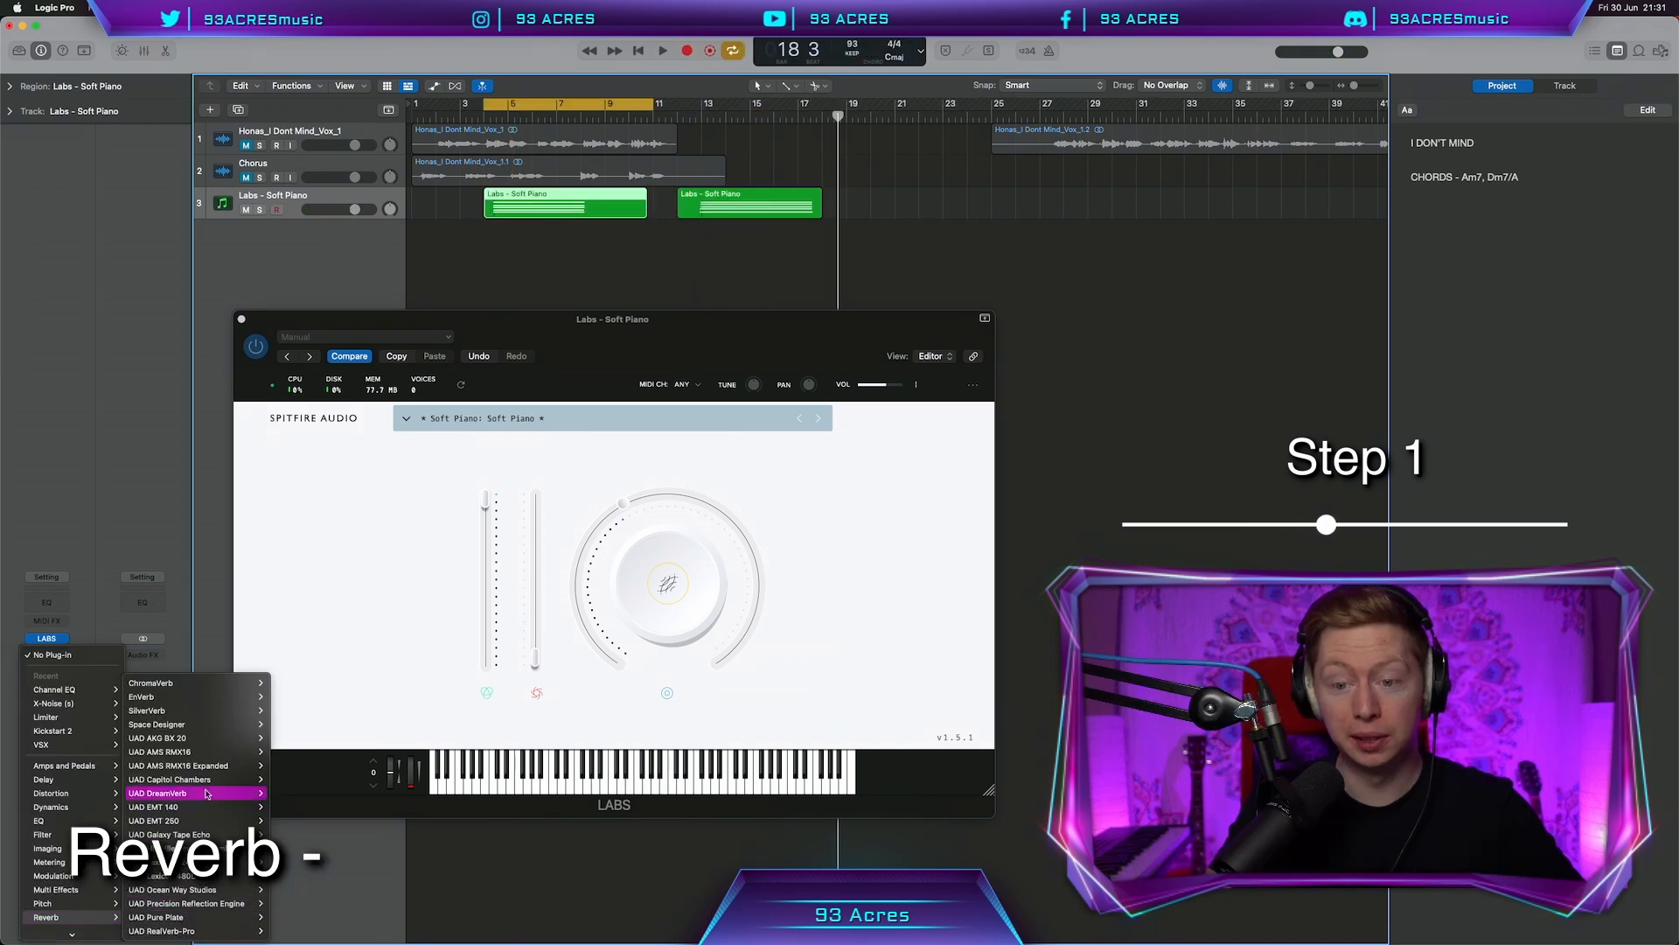
Insert a ChromaVerb on the piano track using the Concert Hall room type
{"action": "mouse_move", "coordinate": [206, 683]}
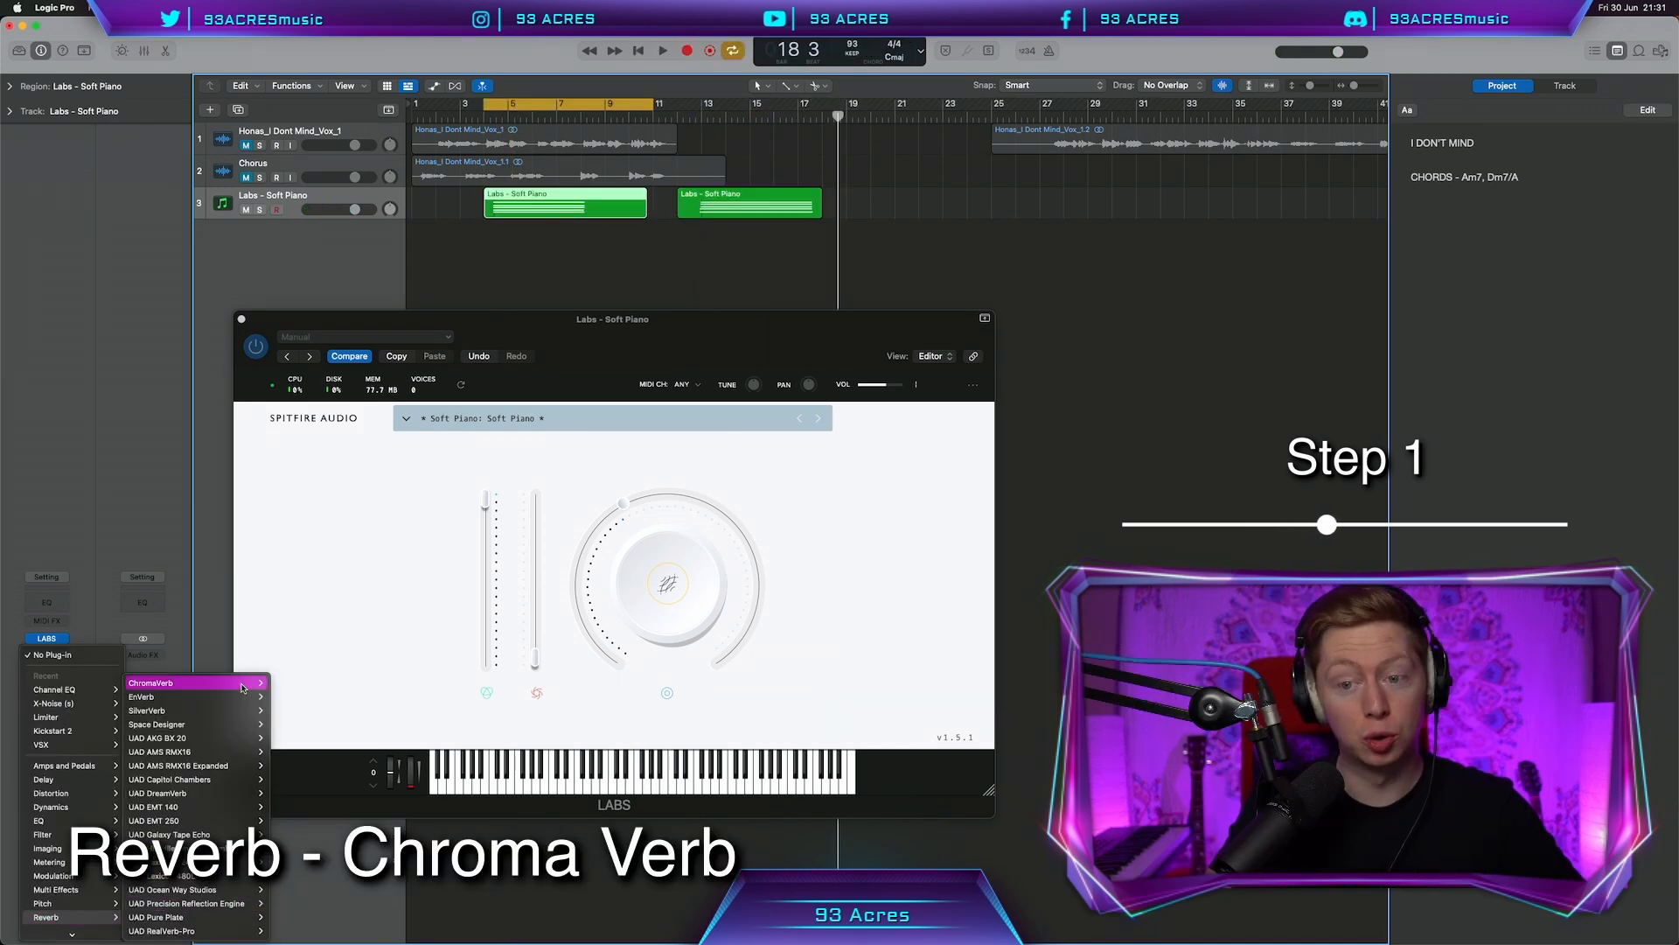
{"action": "left_click", "coordinate": [292, 684]}
{"action": "left_click", "coordinate": [601, 394]}
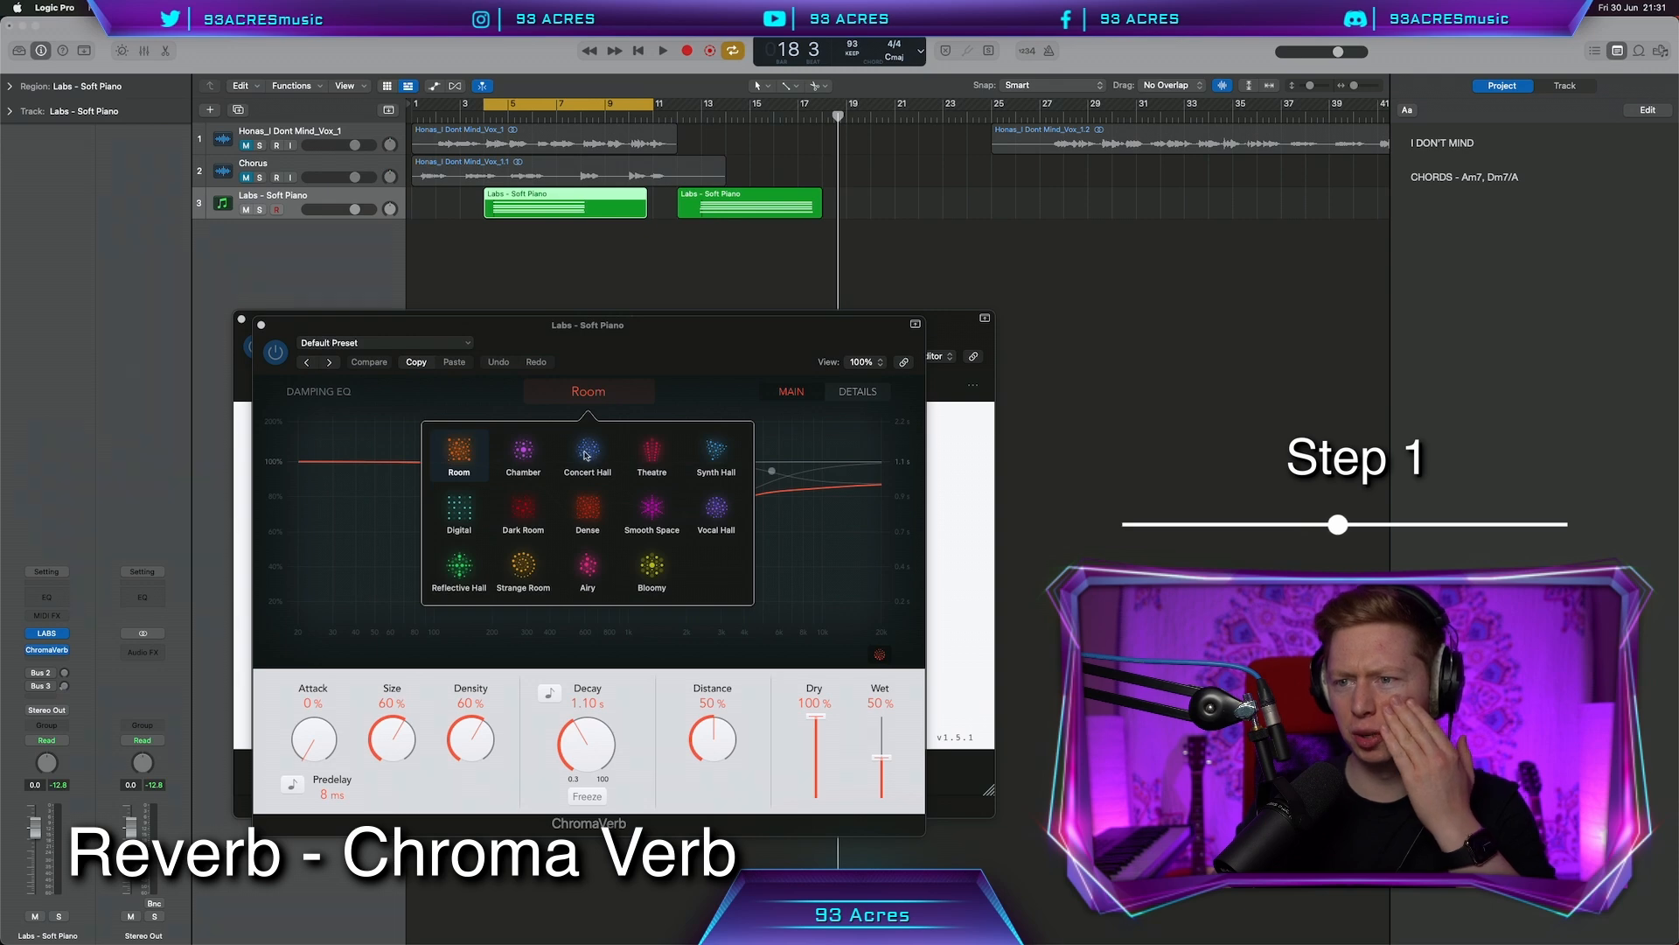
{"action": "left_click", "coordinate": [587, 453]}
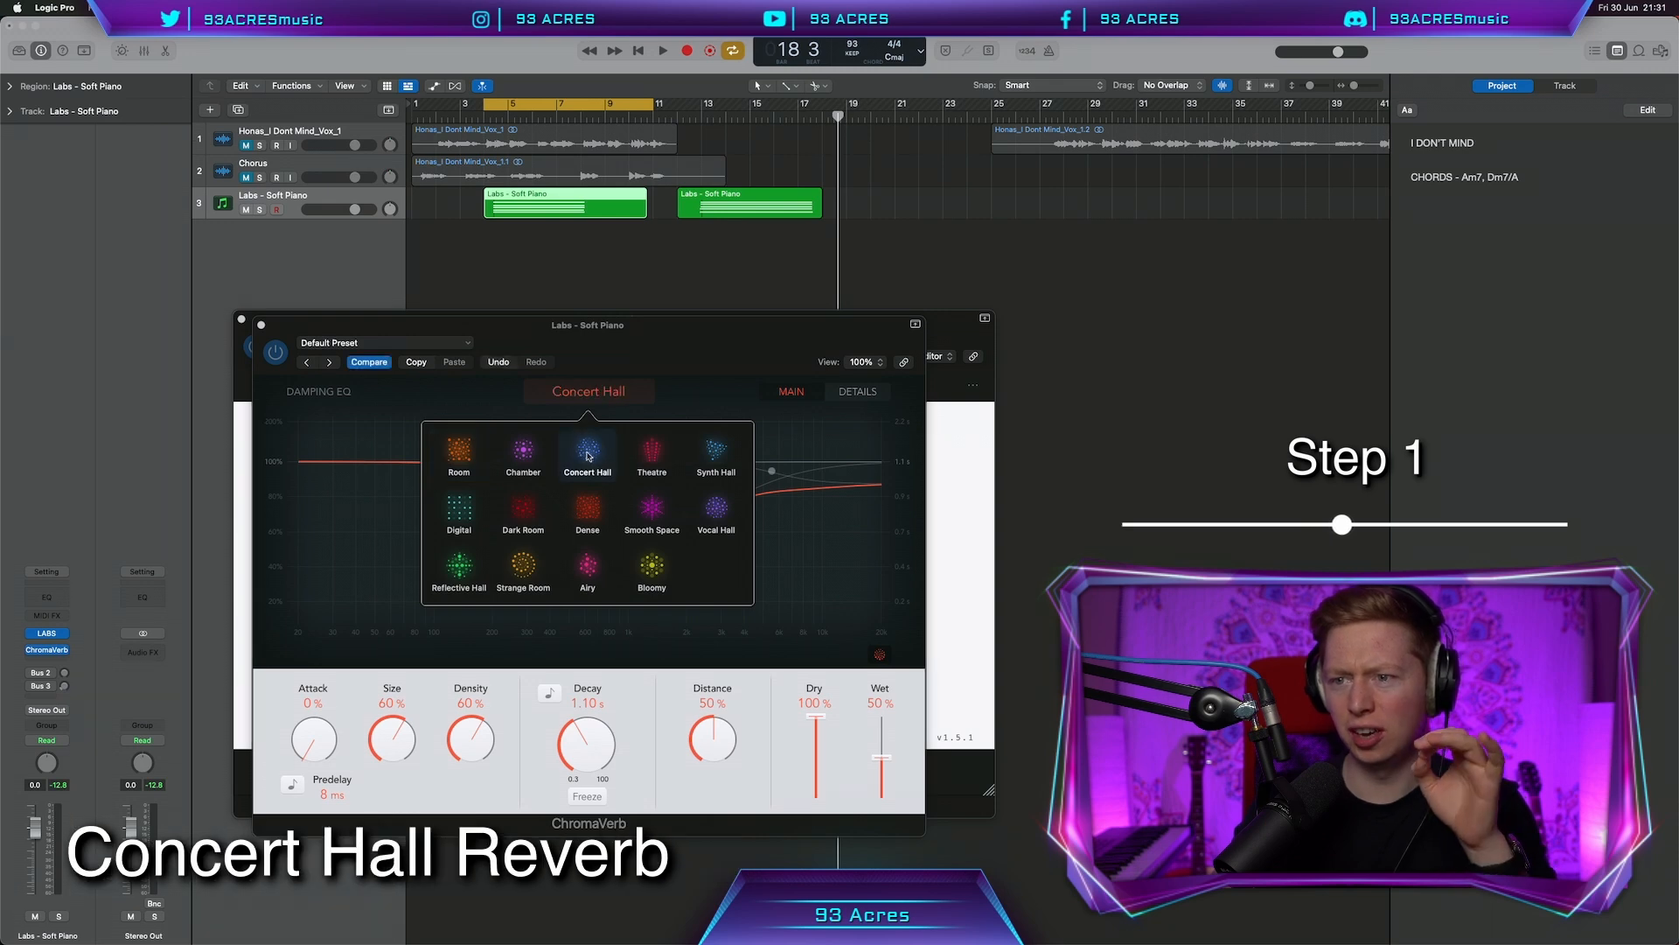
{"action": "left_click", "coordinate": [624, 363]}
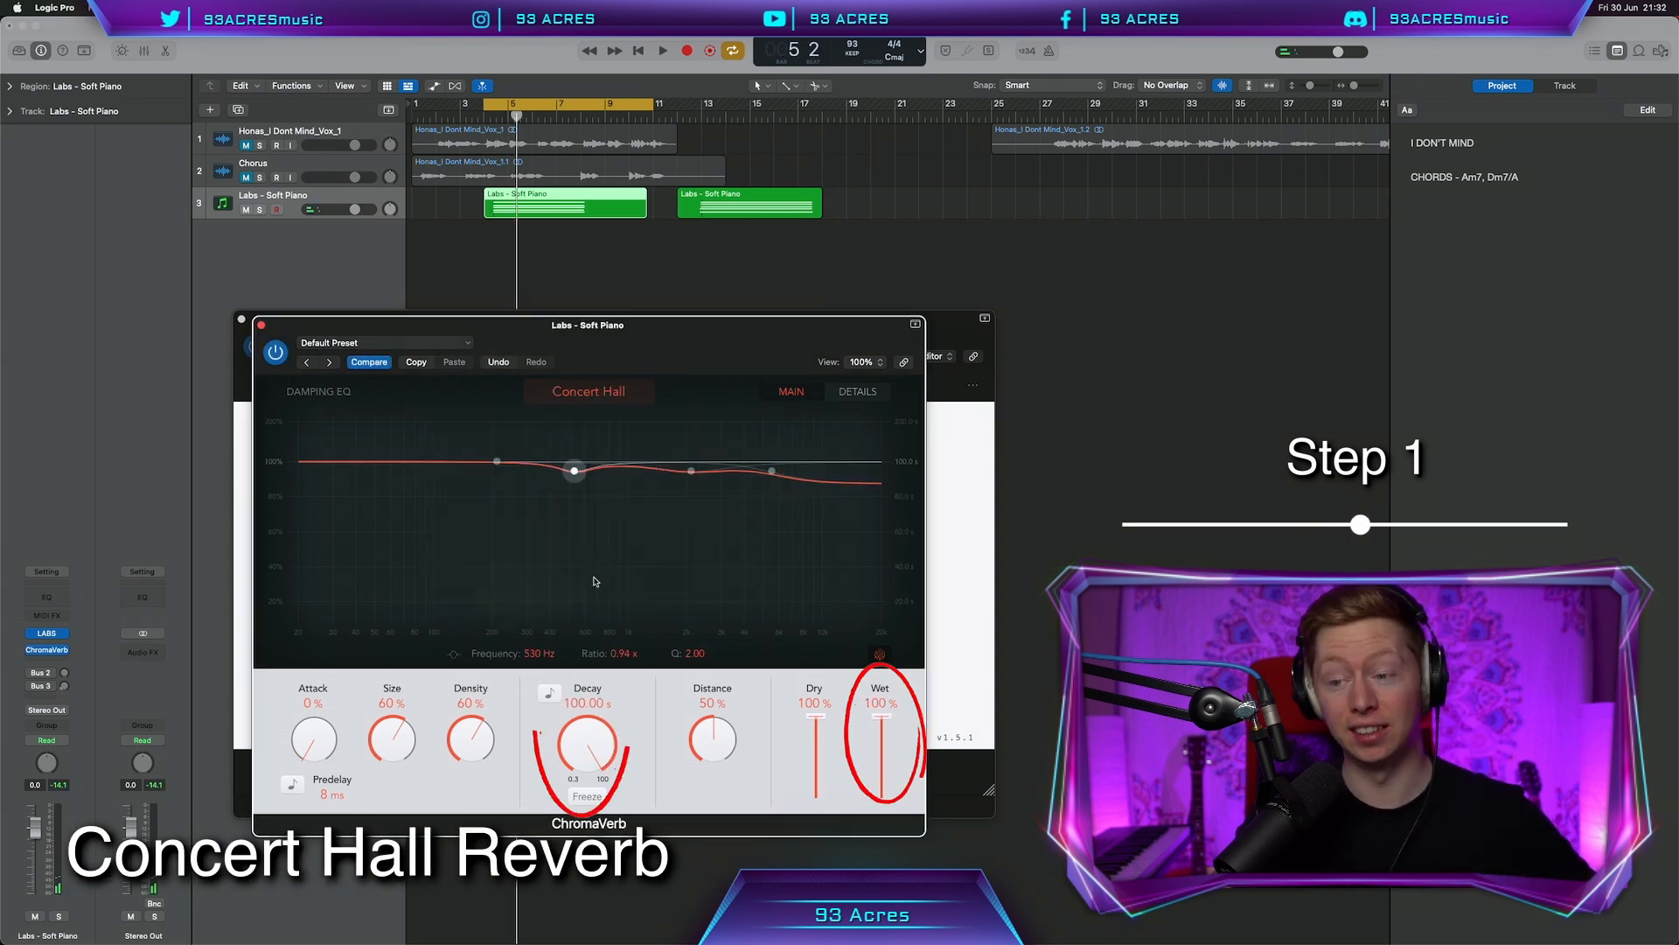
Play back the reverbed piano, then bounce the chord regions in place
{"action": "key", "text": "space"}
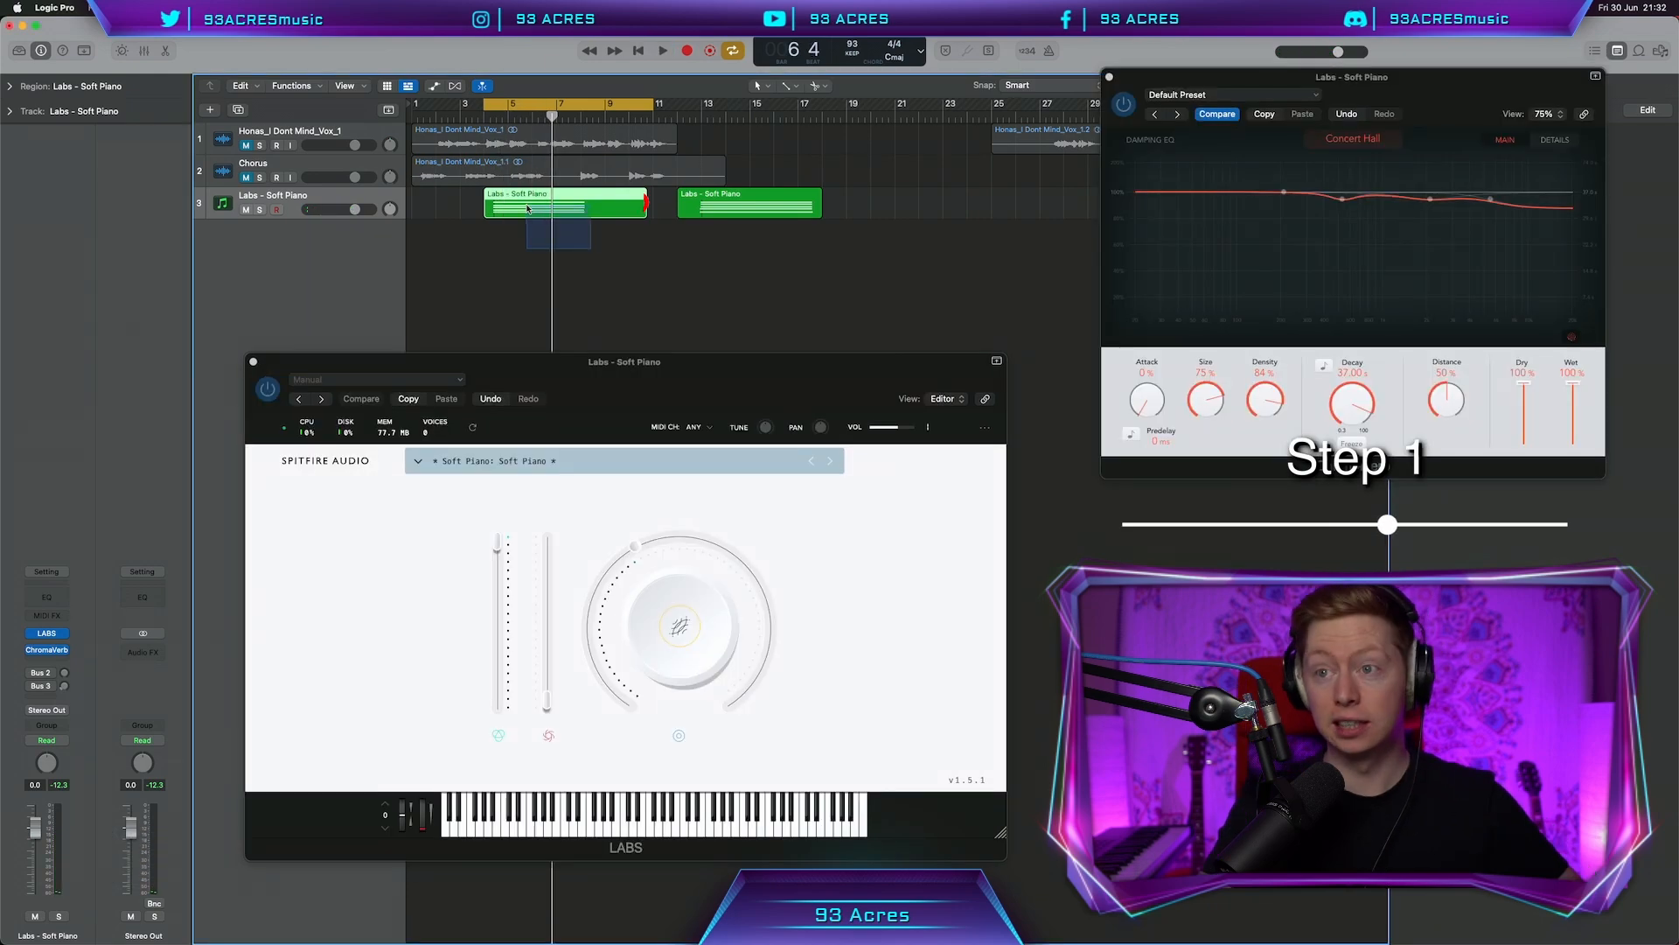
{"action": "key", "text": "ctrl+b"}
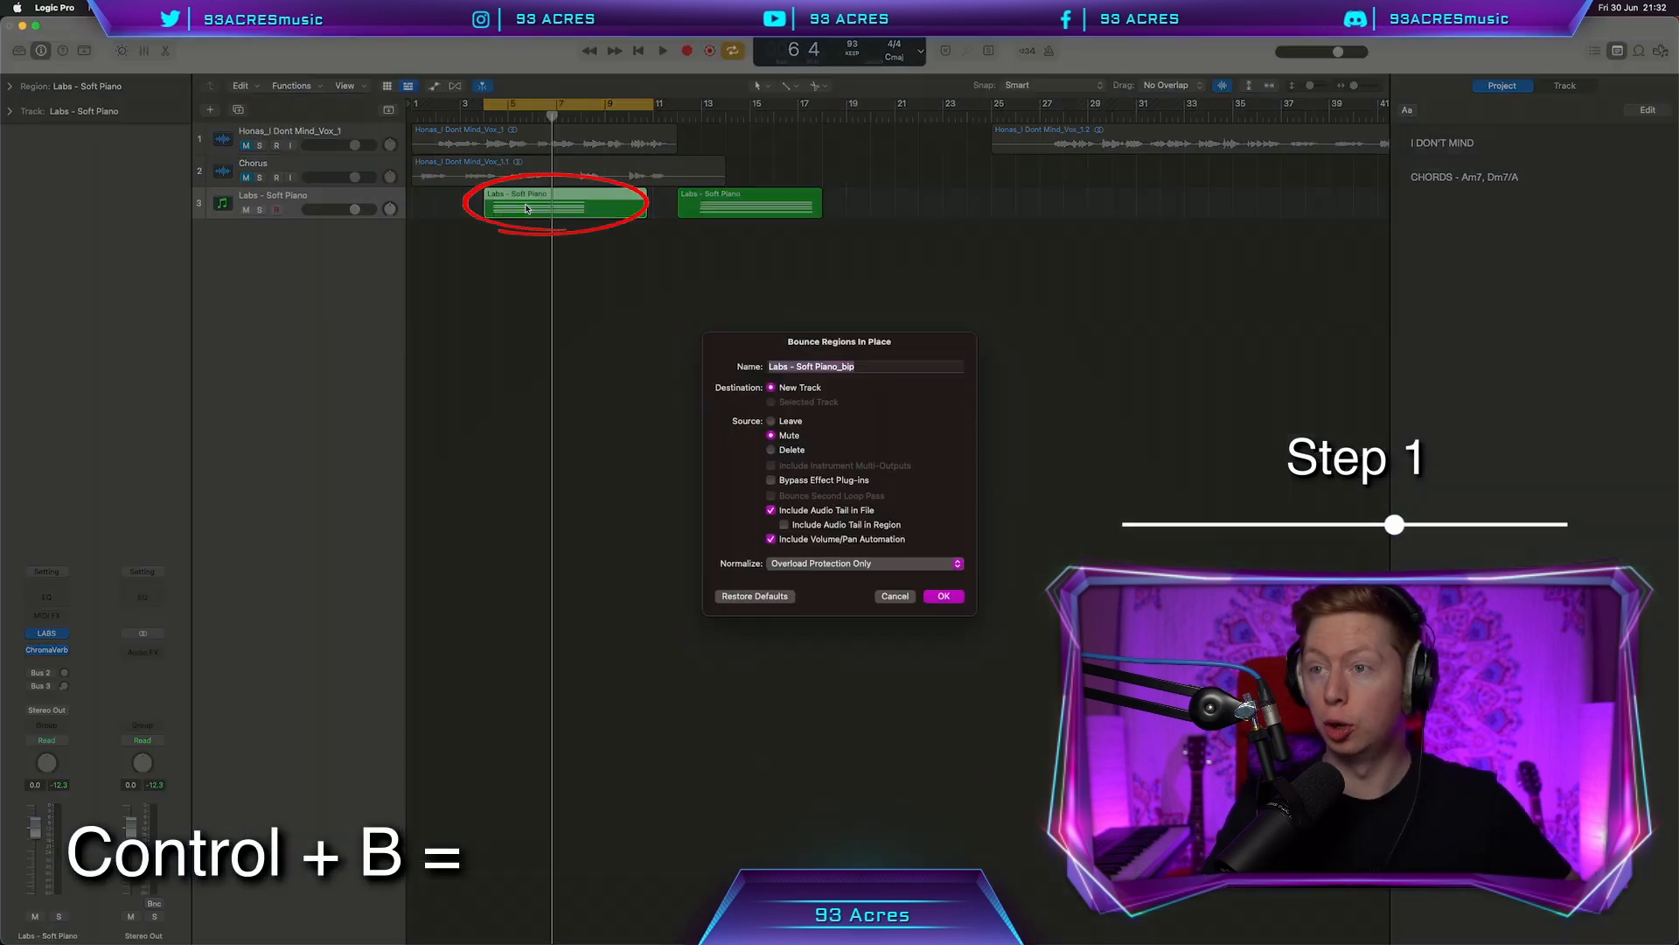
{"action": "key", "text": "Return"}
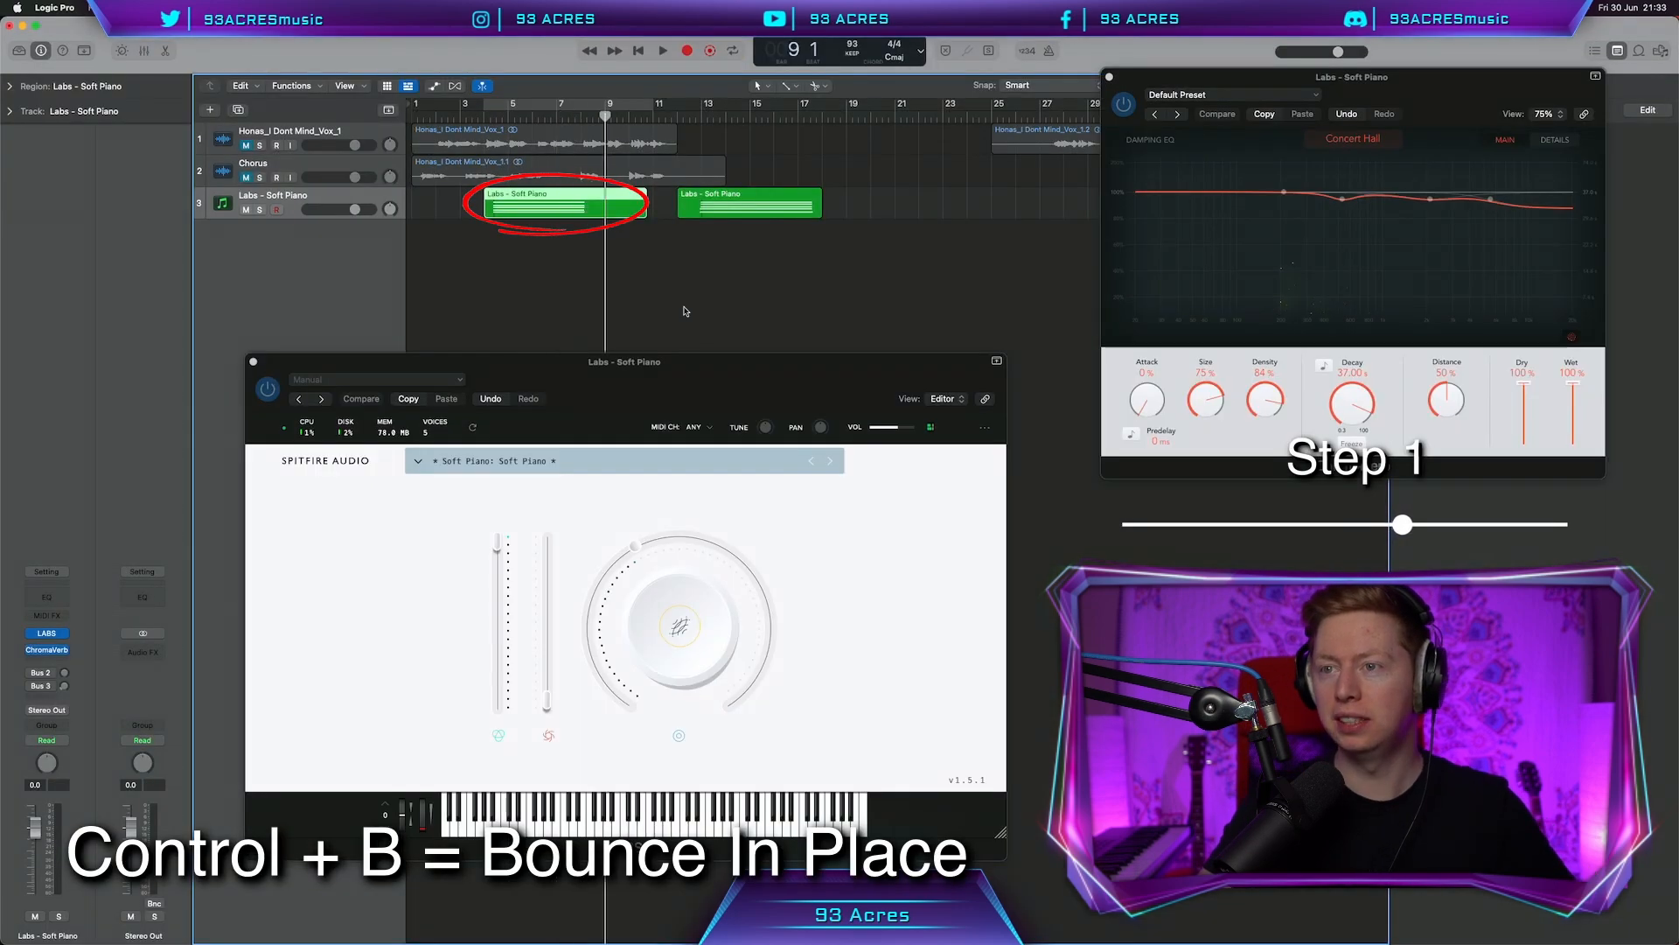
Move the Dm7/A region below Am7 and trim the Am7 region's start and end
{"action": "left_click_drag", "start_coordinate": [734, 245], "coordinate": [733, 273]}
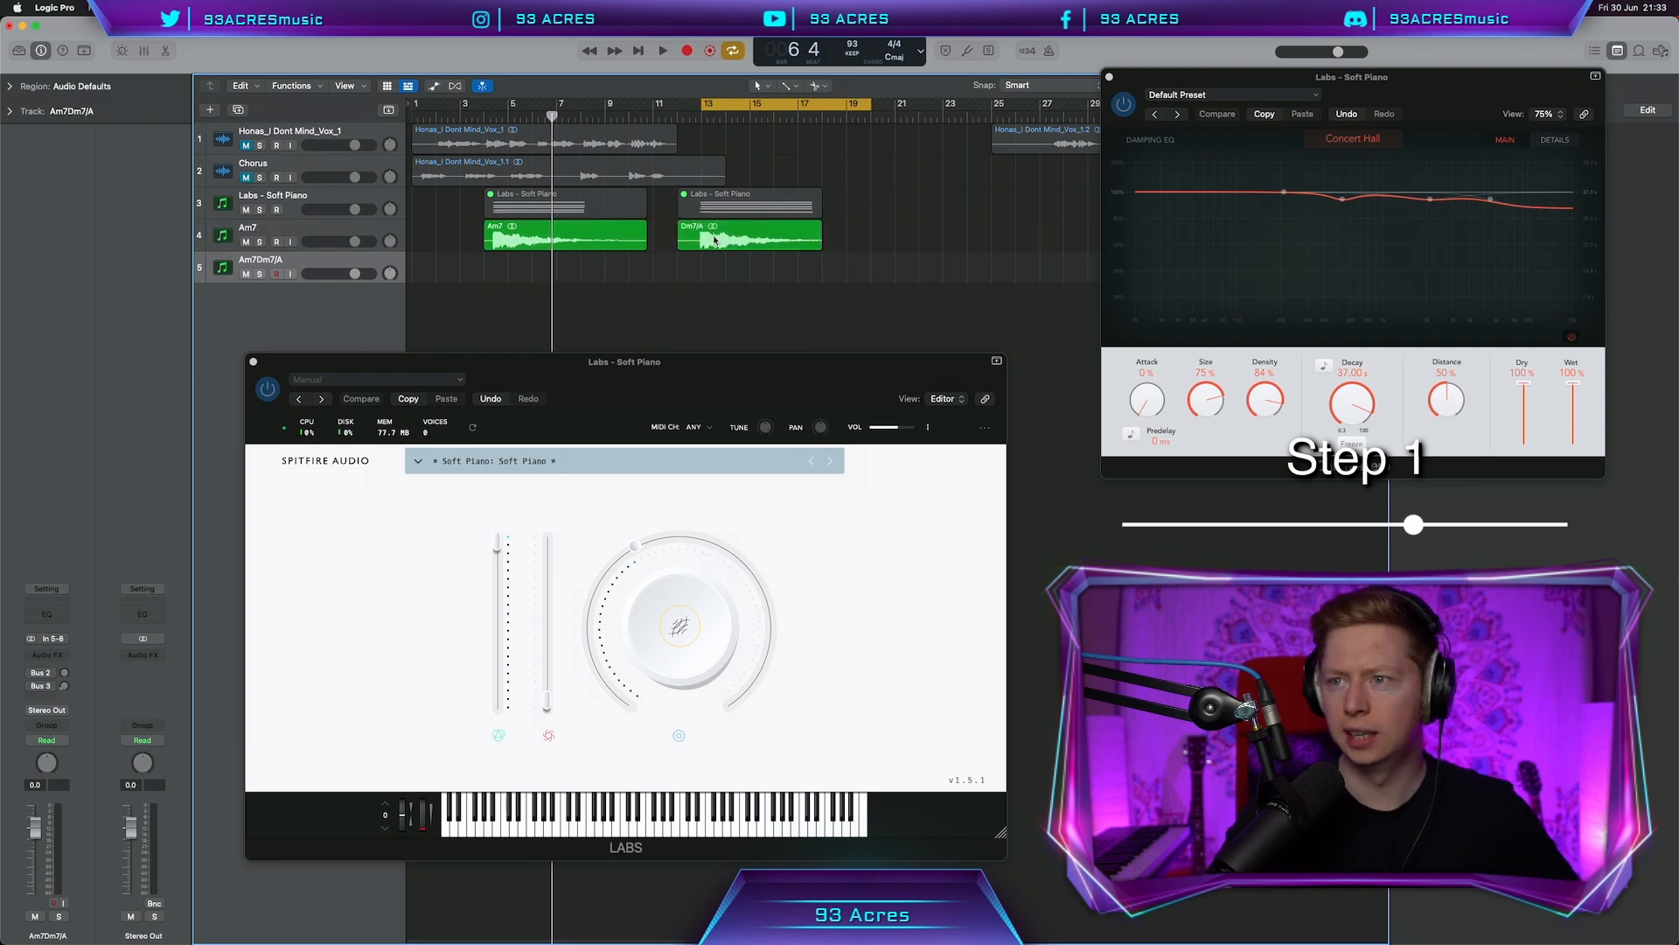
{"action": "left_click_drag", "start_coordinate": [714, 240], "coordinate": [712, 271]}
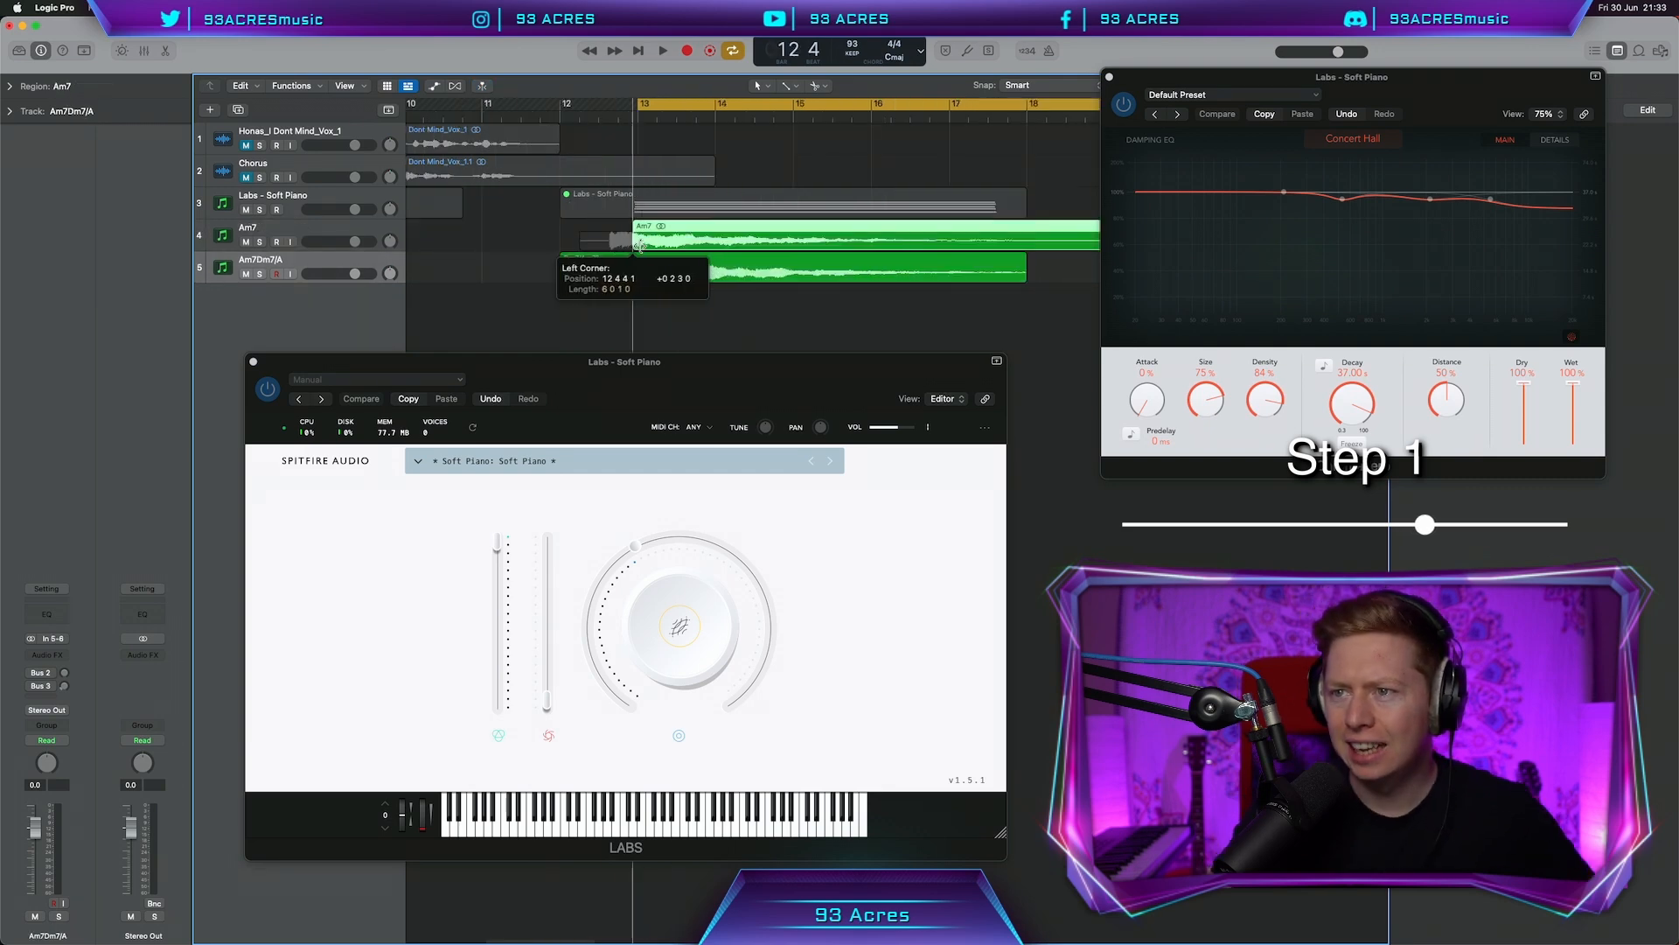
{"action": "left_click_drag", "start_coordinate": [582, 245], "coordinate": [675, 247]}
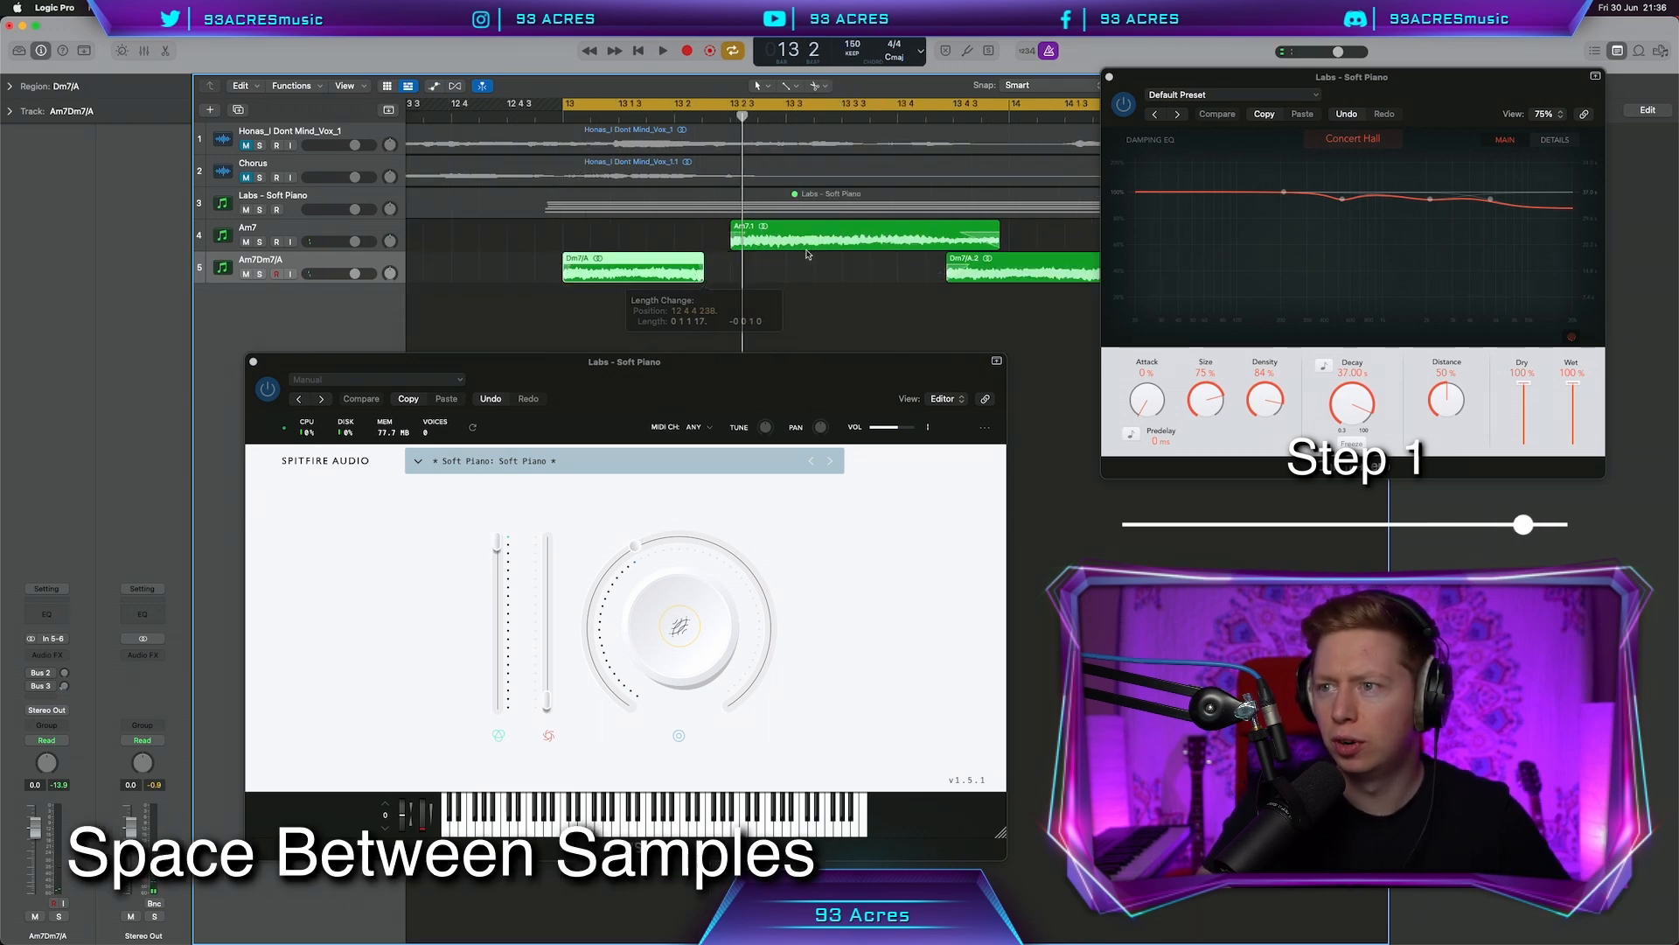
{"action": "left_click_drag", "start_coordinate": [973, 248], "coordinate": [934, 248]}
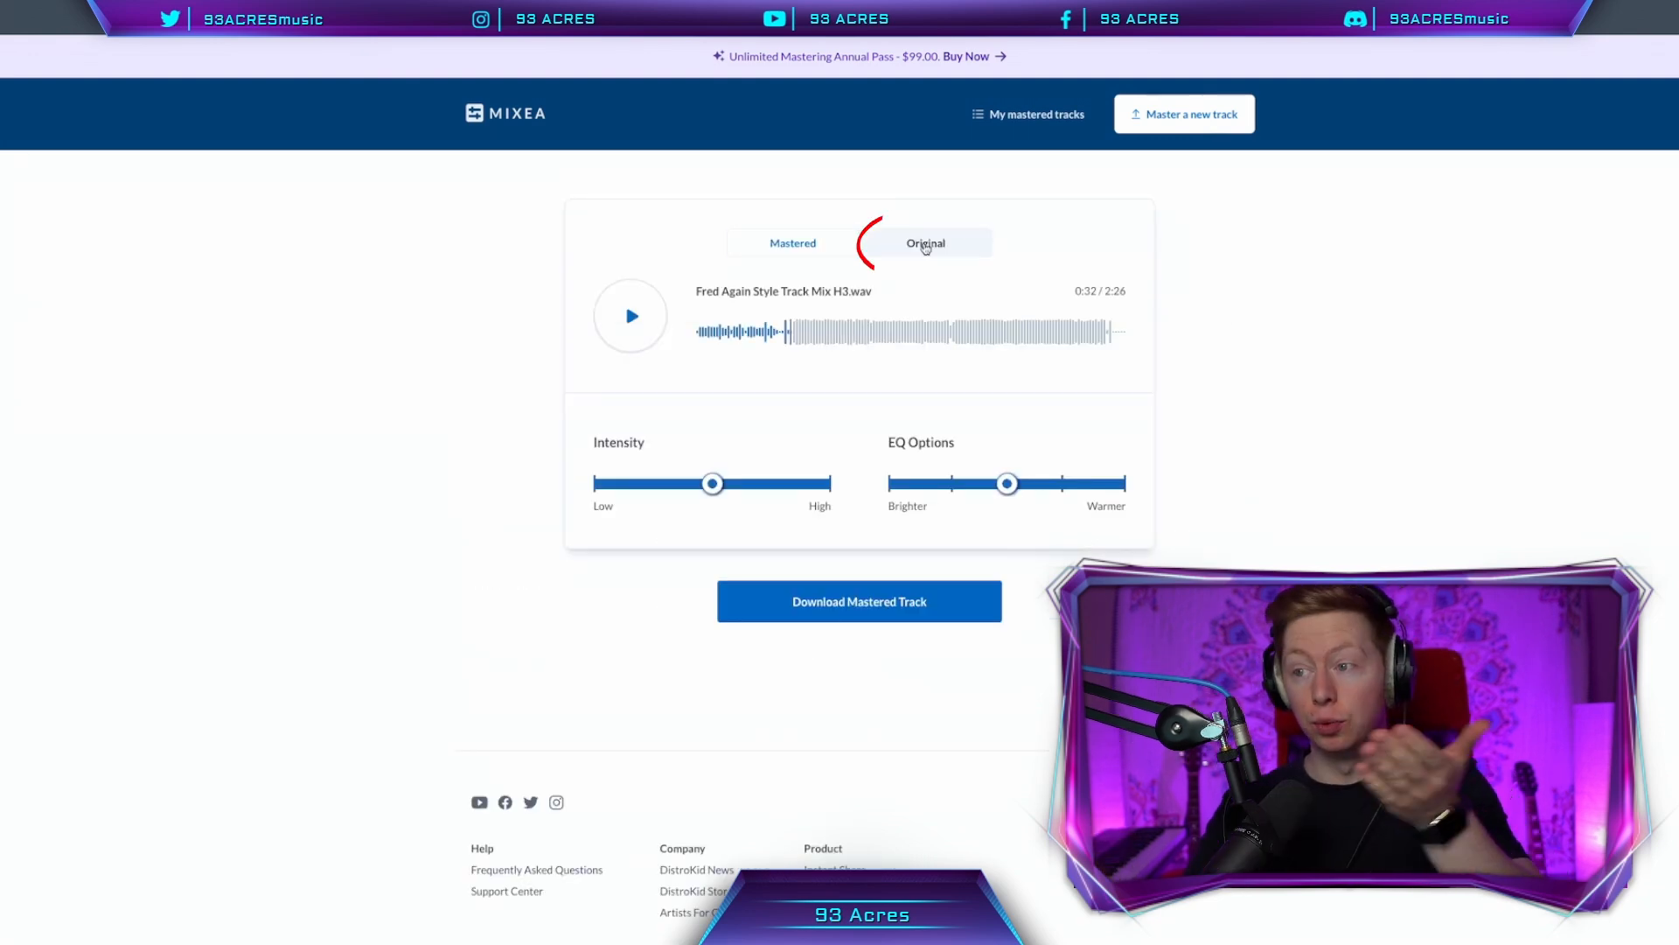
Master the uploaded mix in Mixea at medium intensity with the Brighter EQ option
{"action": "left_click", "coordinate": [813, 252]}
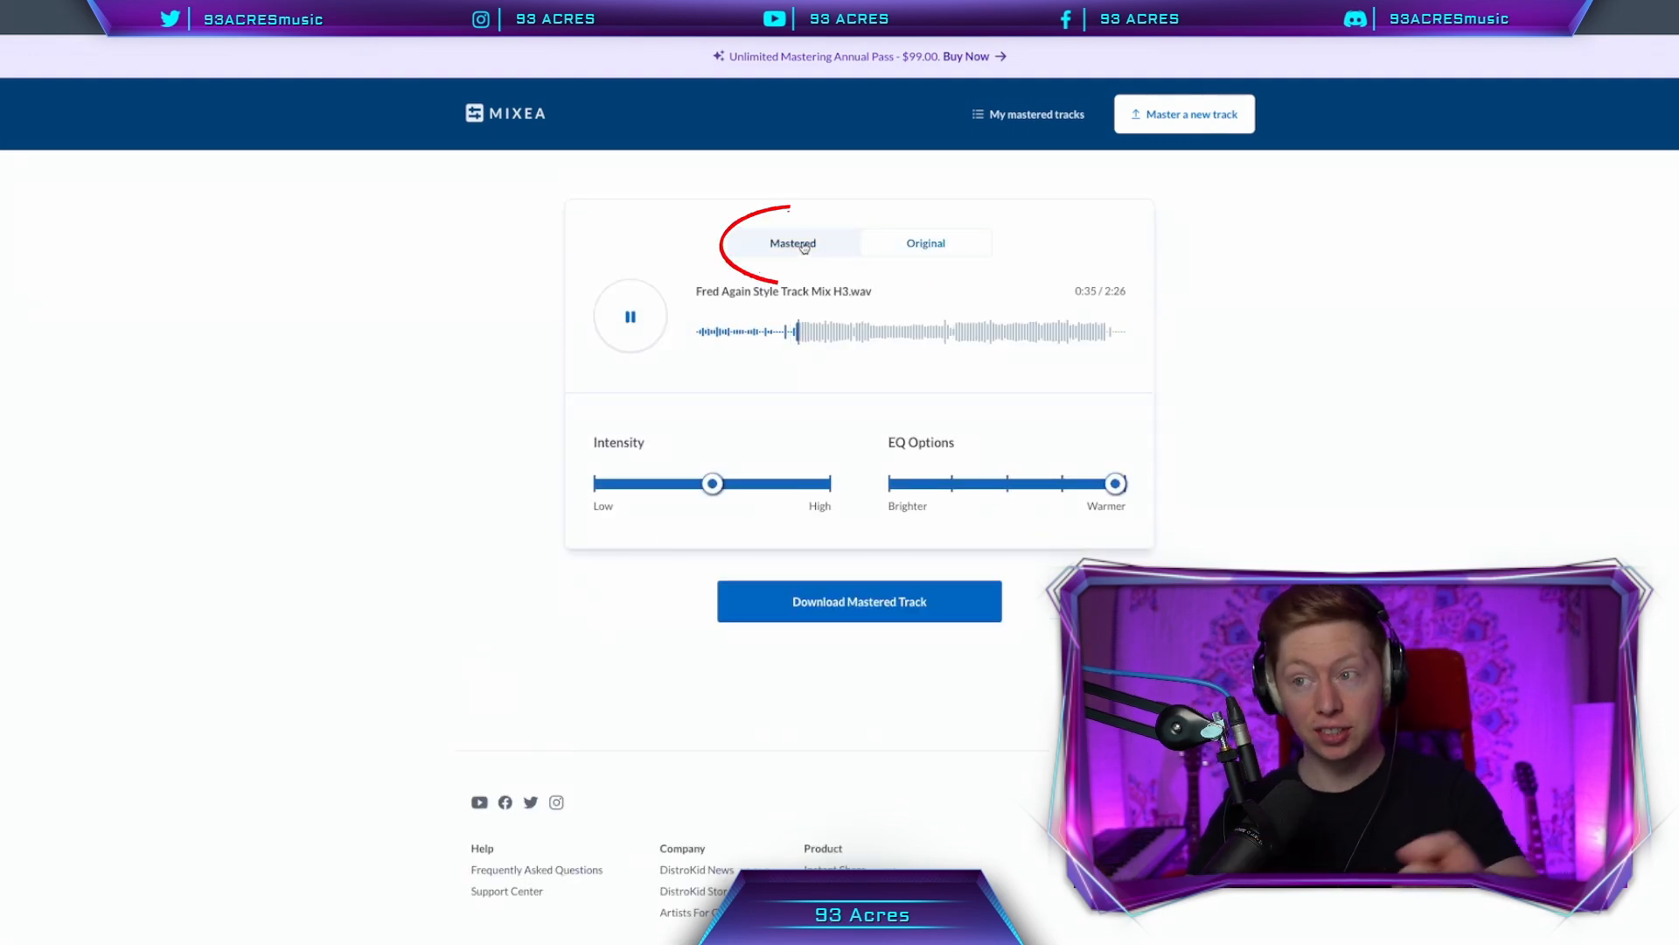
{"action": "left_click", "coordinate": [804, 248]}
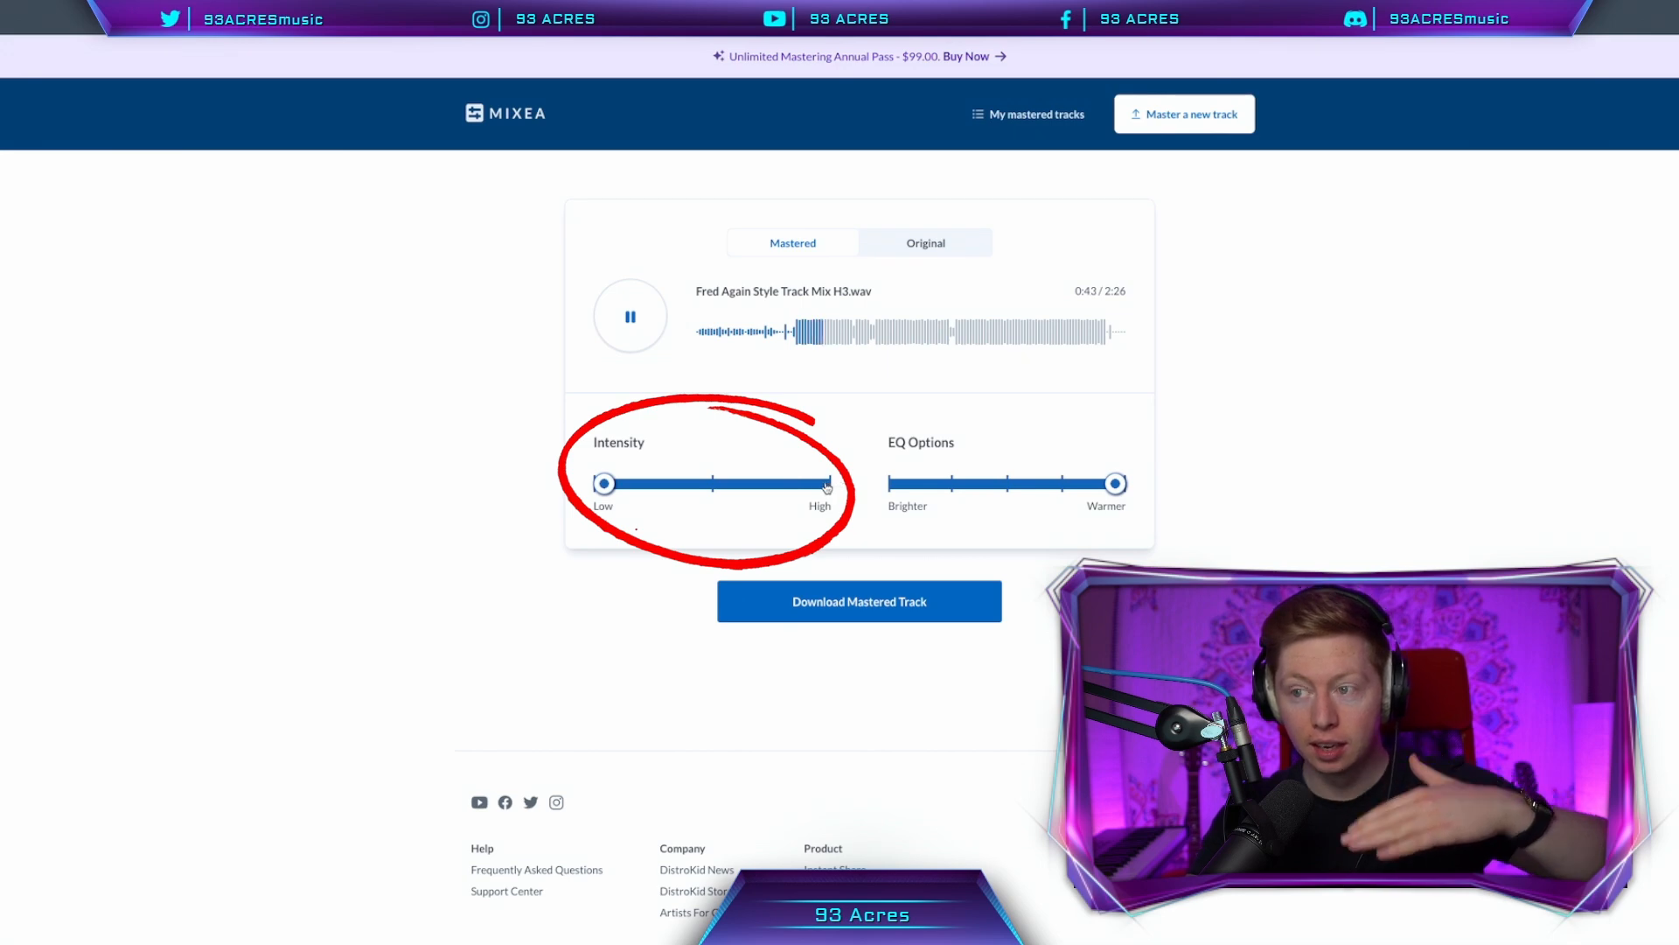
{"action": "left_click", "coordinate": [827, 487]}
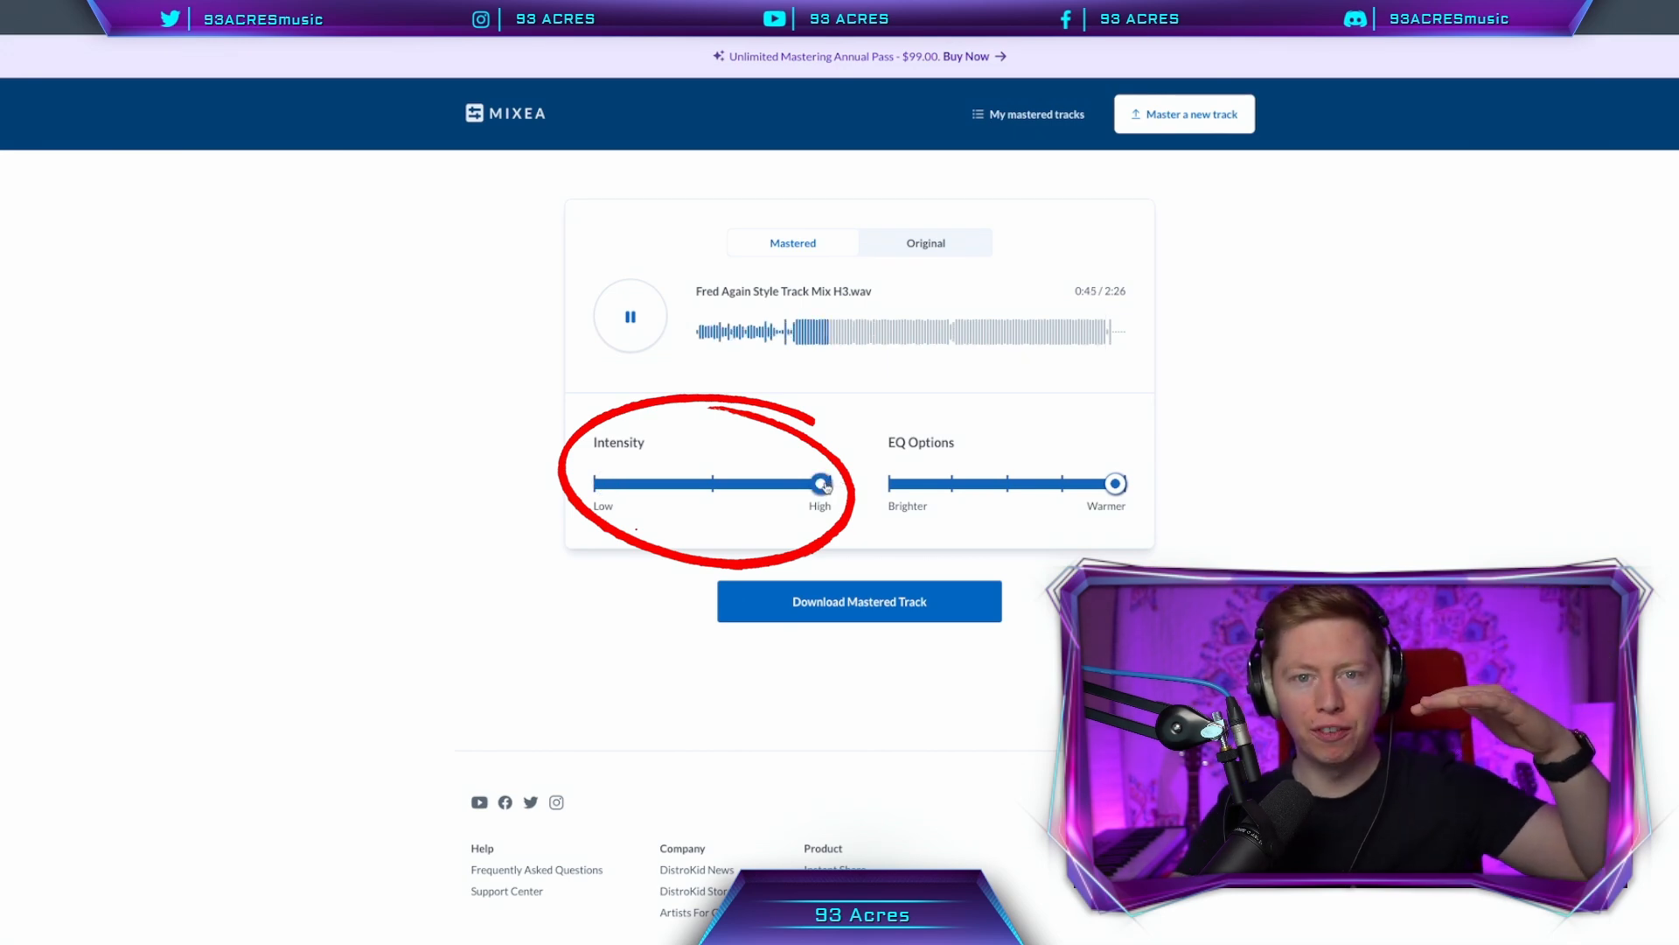
{"action": "left_click", "coordinate": [713, 486]}
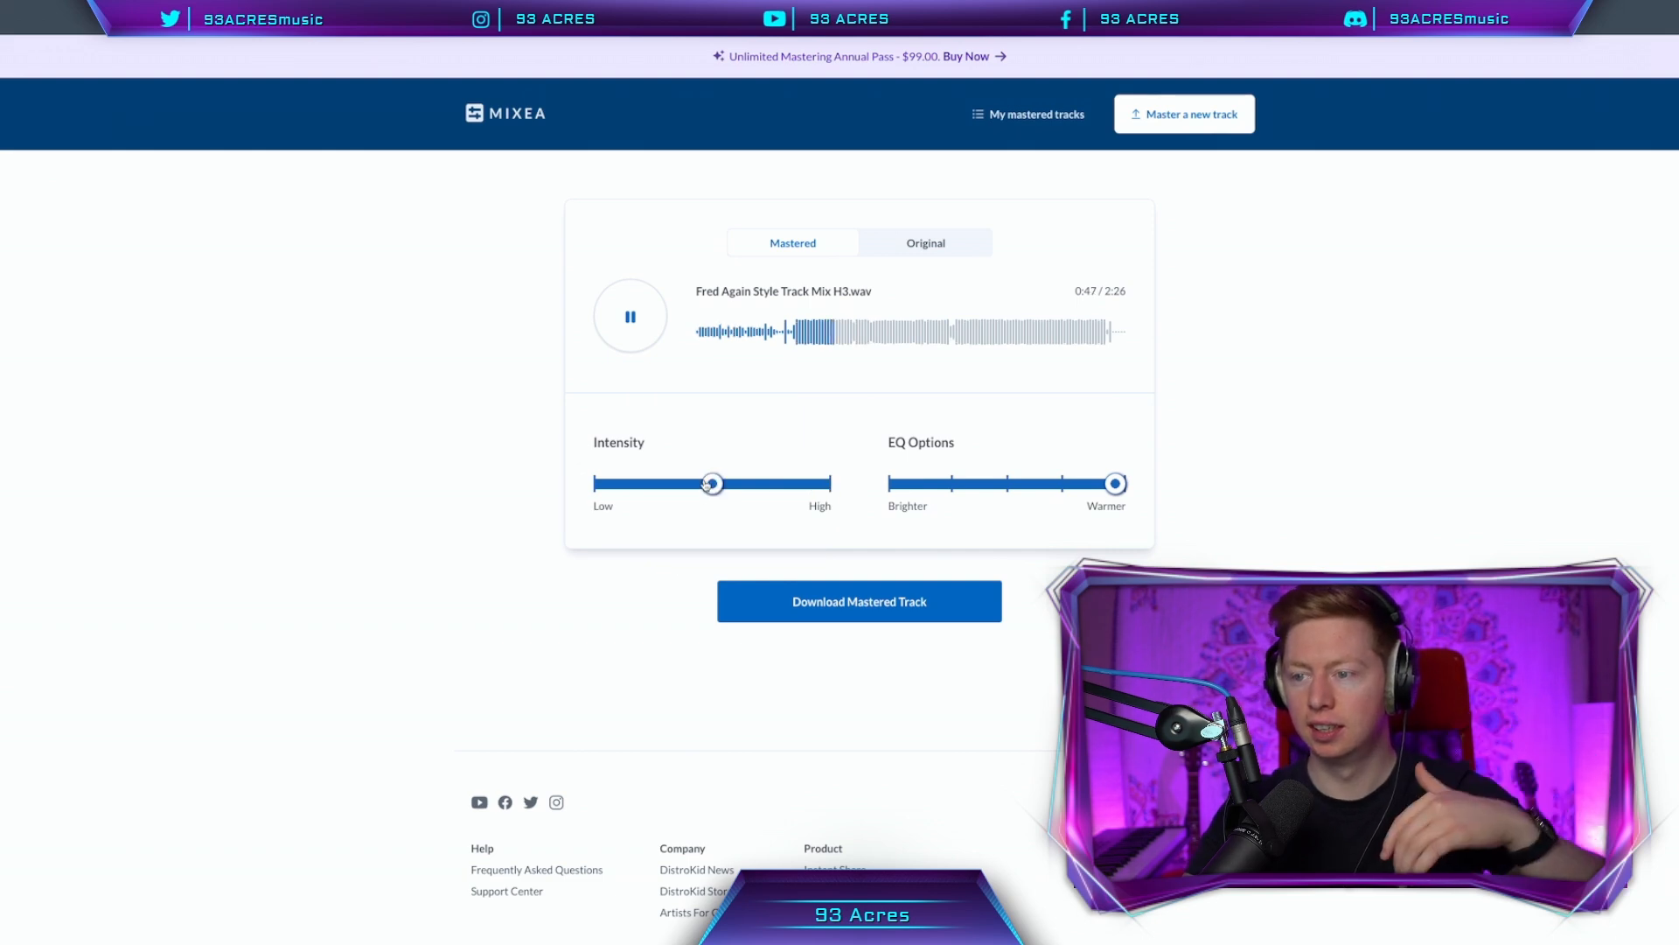
{"action": "left_click", "coordinate": [899, 484]}
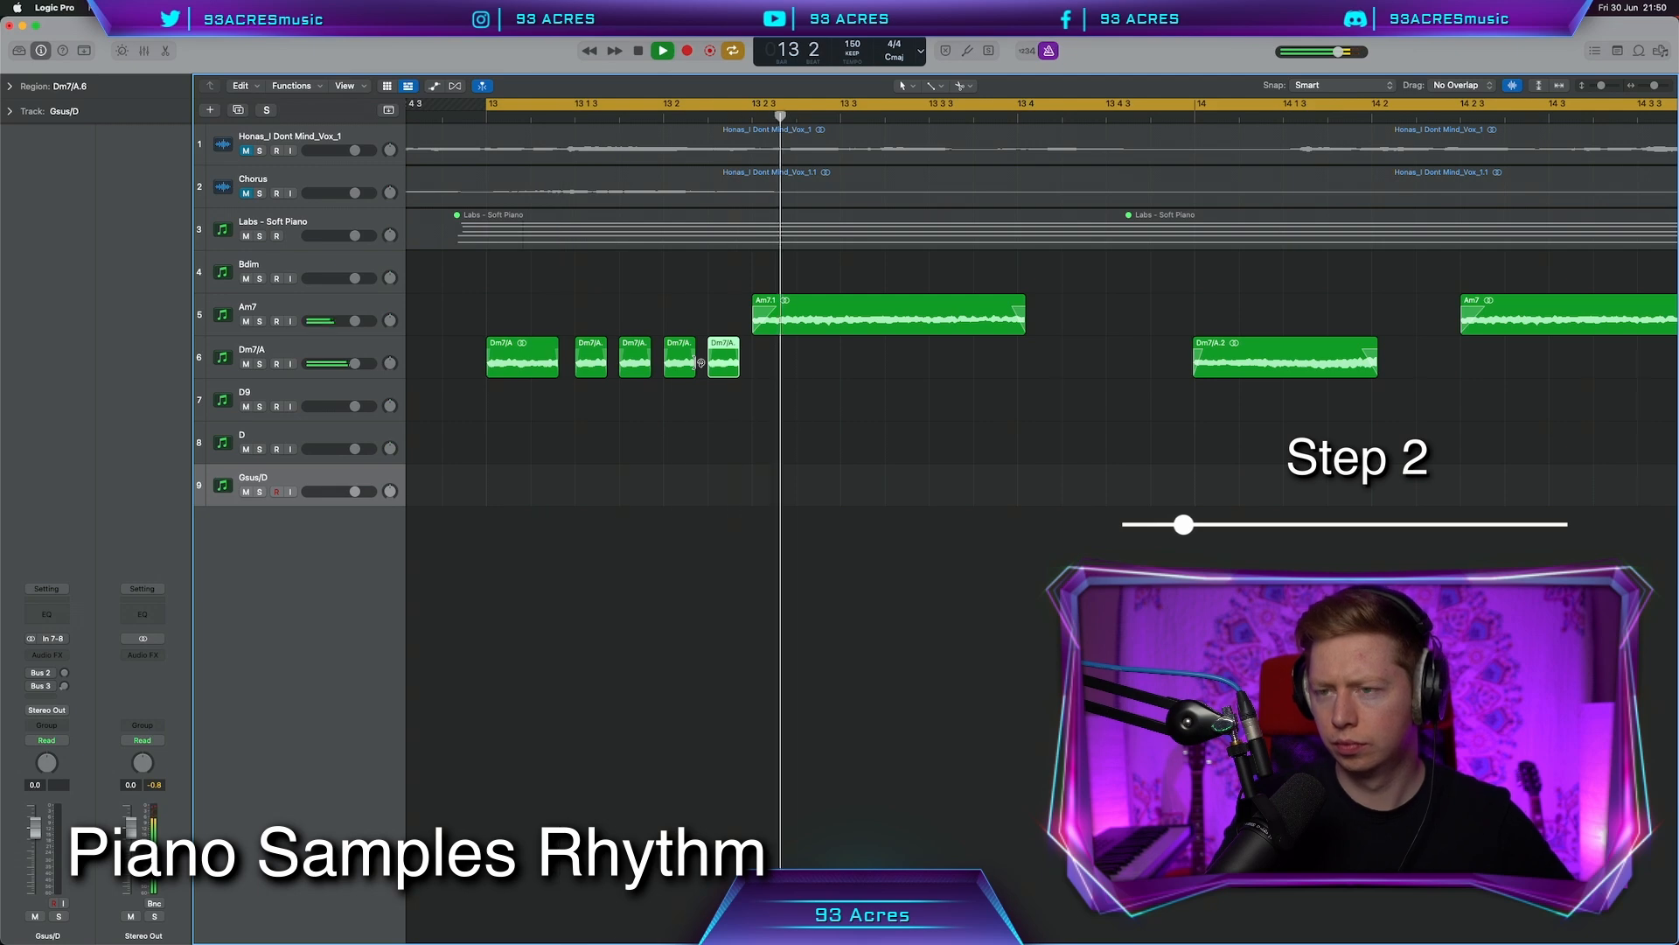
Trim and copy the Am7 and Dm7/A chord samples into a rhythmic pattern starting at bar 13
{"action": "left_click_drag", "start_coordinate": [867, 325], "coordinate": [854, 325]}
{"action": "left_click_drag", "start_coordinate": [550, 369], "coordinate": [922, 370]}
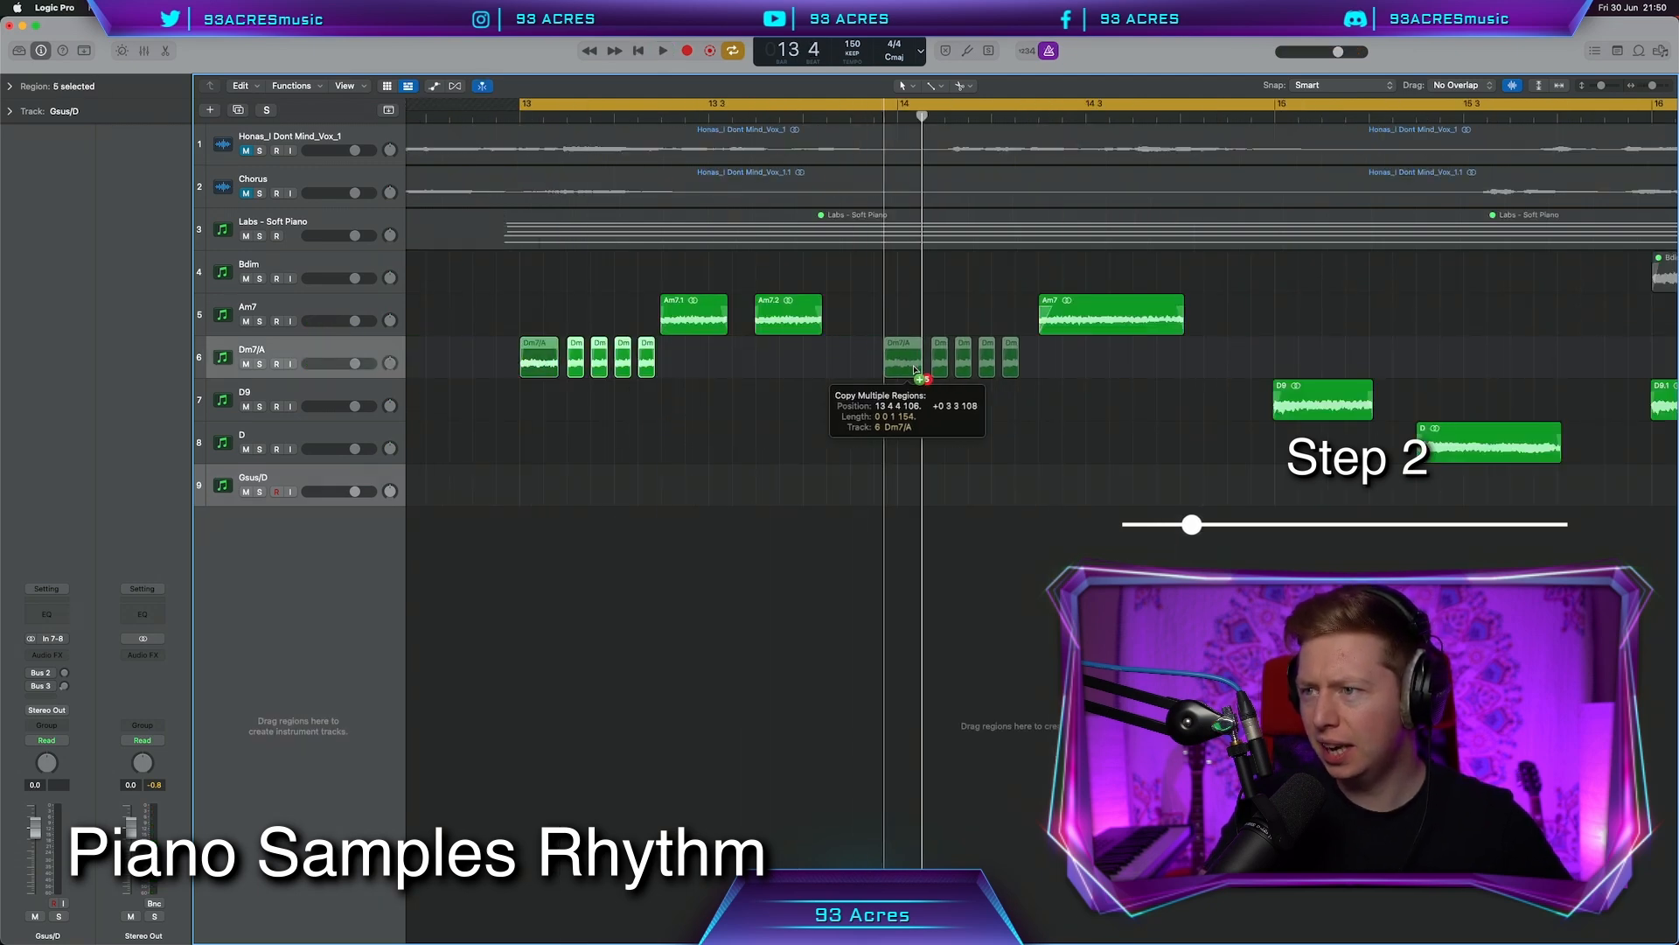
{"action": "scroll", "coordinate": [922, 371], "scroll_direction": "right", "scroll_amount": 2}
{"action": "left_click_drag", "start_coordinate": [1116, 335], "coordinate": [1126, 329]}
{"action": "left_click_drag", "start_coordinate": [1183, 348], "coordinate": [446, 372]}
{"action": "left_click_drag", "start_coordinate": [446, 371], "coordinate": [859, 361]}
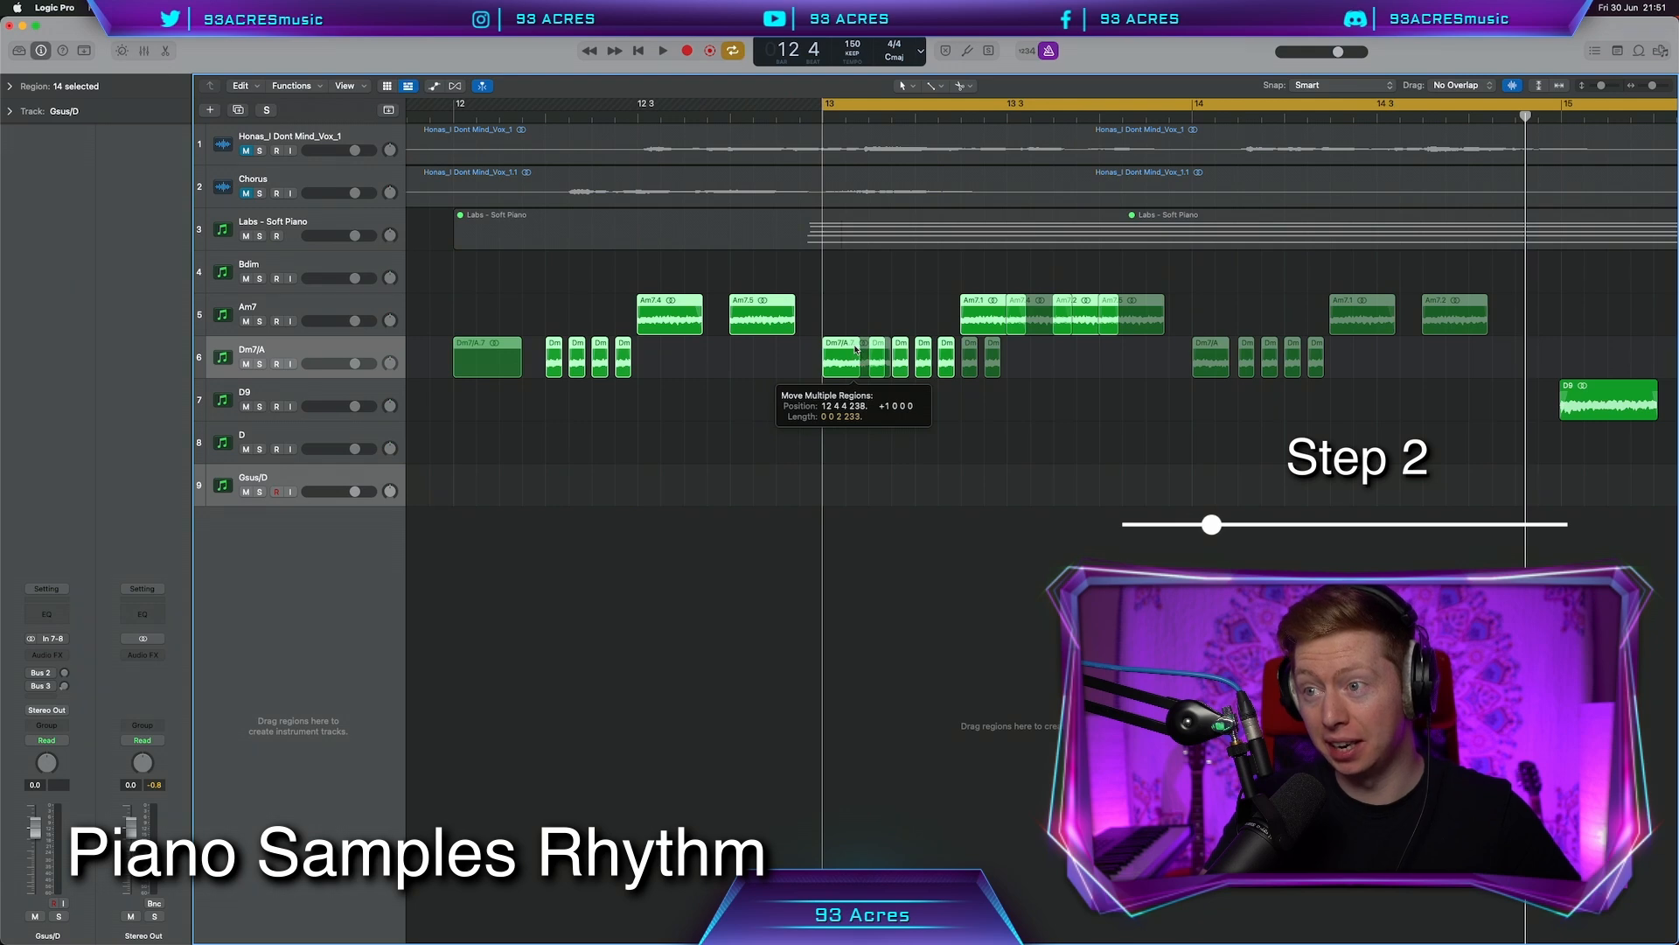
{"action": "left_click_drag", "start_coordinate": [859, 361], "coordinate": [859, 361]}
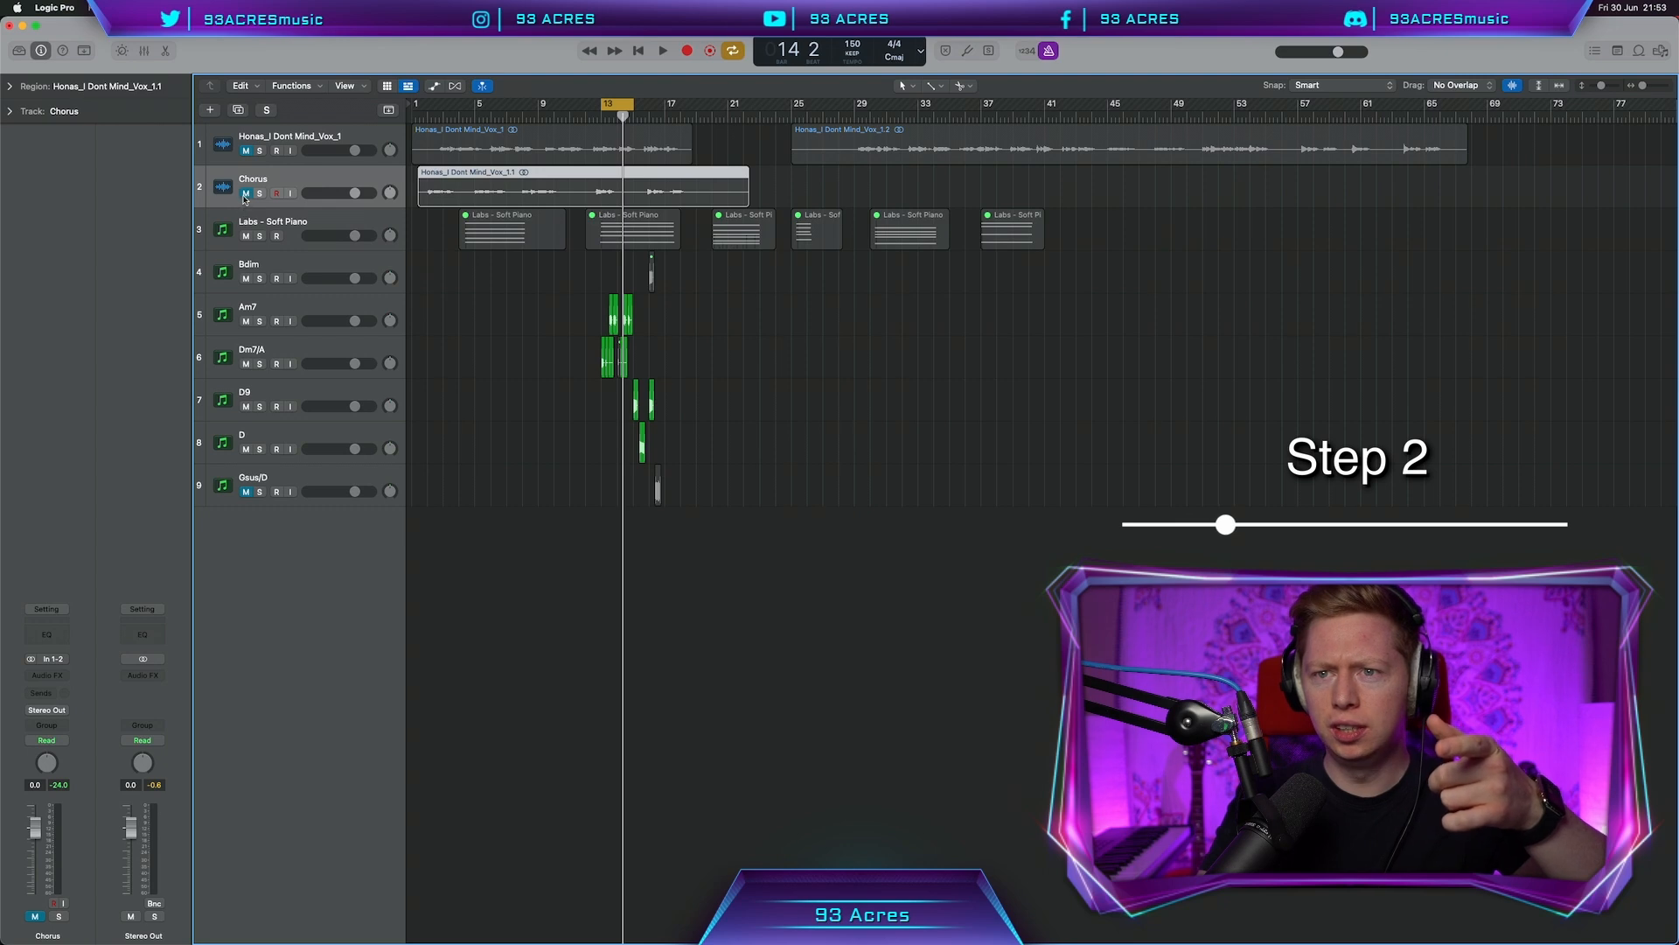
Bounce the vocal in place, then repeat the chord samples and play the pattern
{"action": "key", "text": "ctrl+b"}
{"action": "key", "text": "Return"}
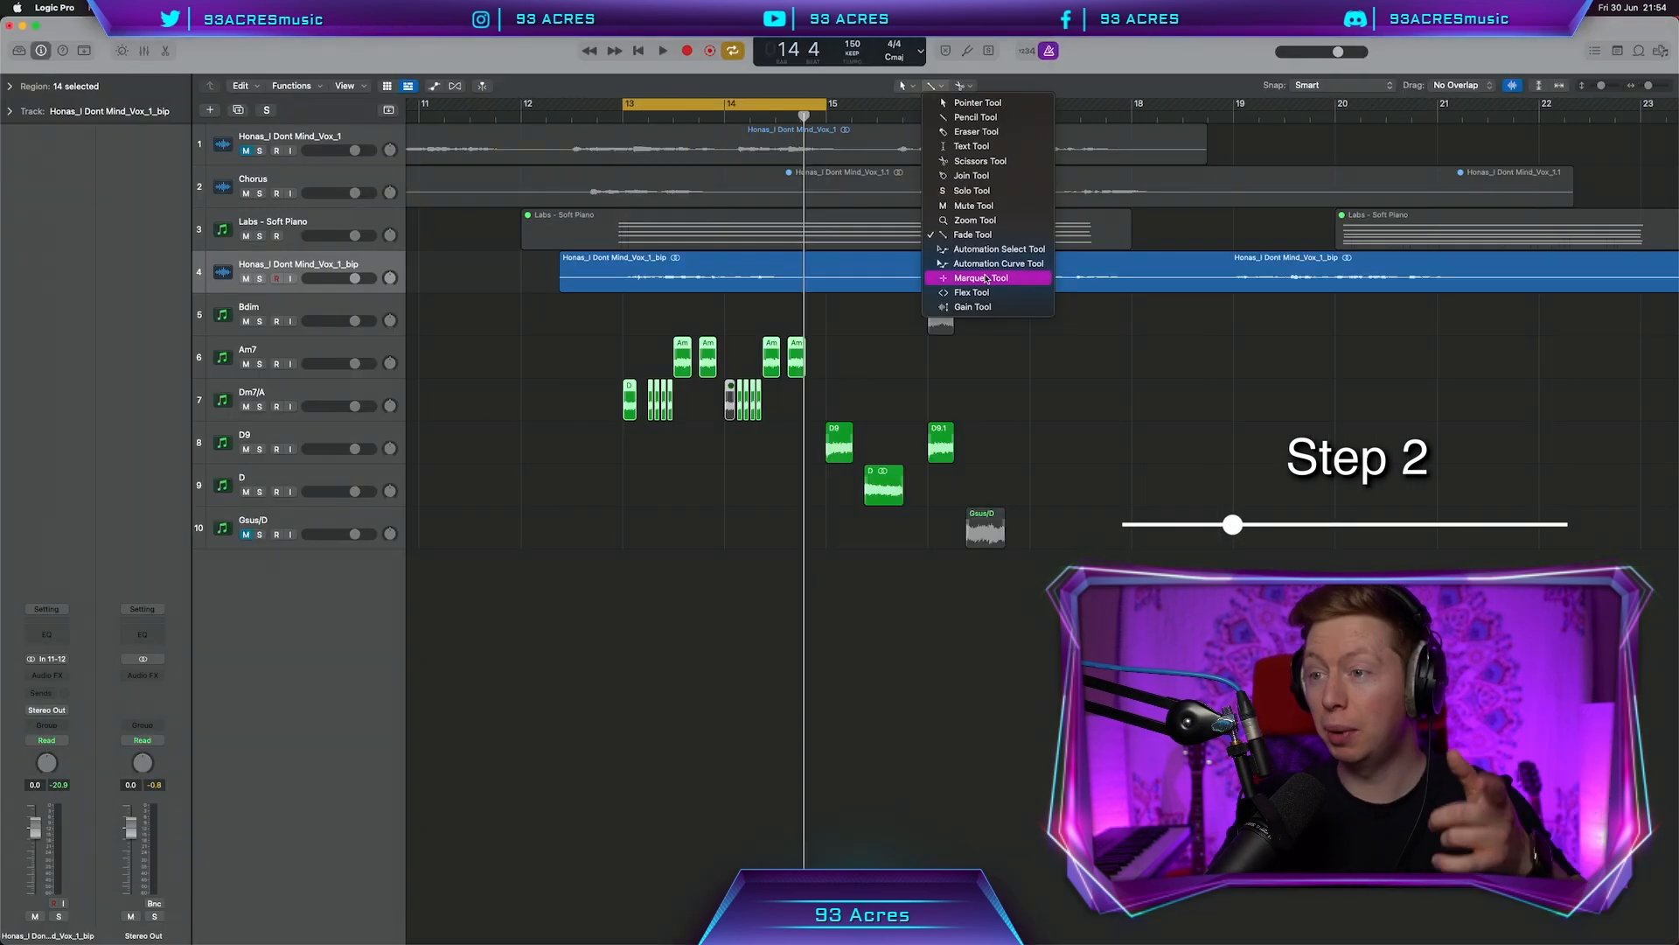
{"action": "left_click", "coordinate": [980, 274]}
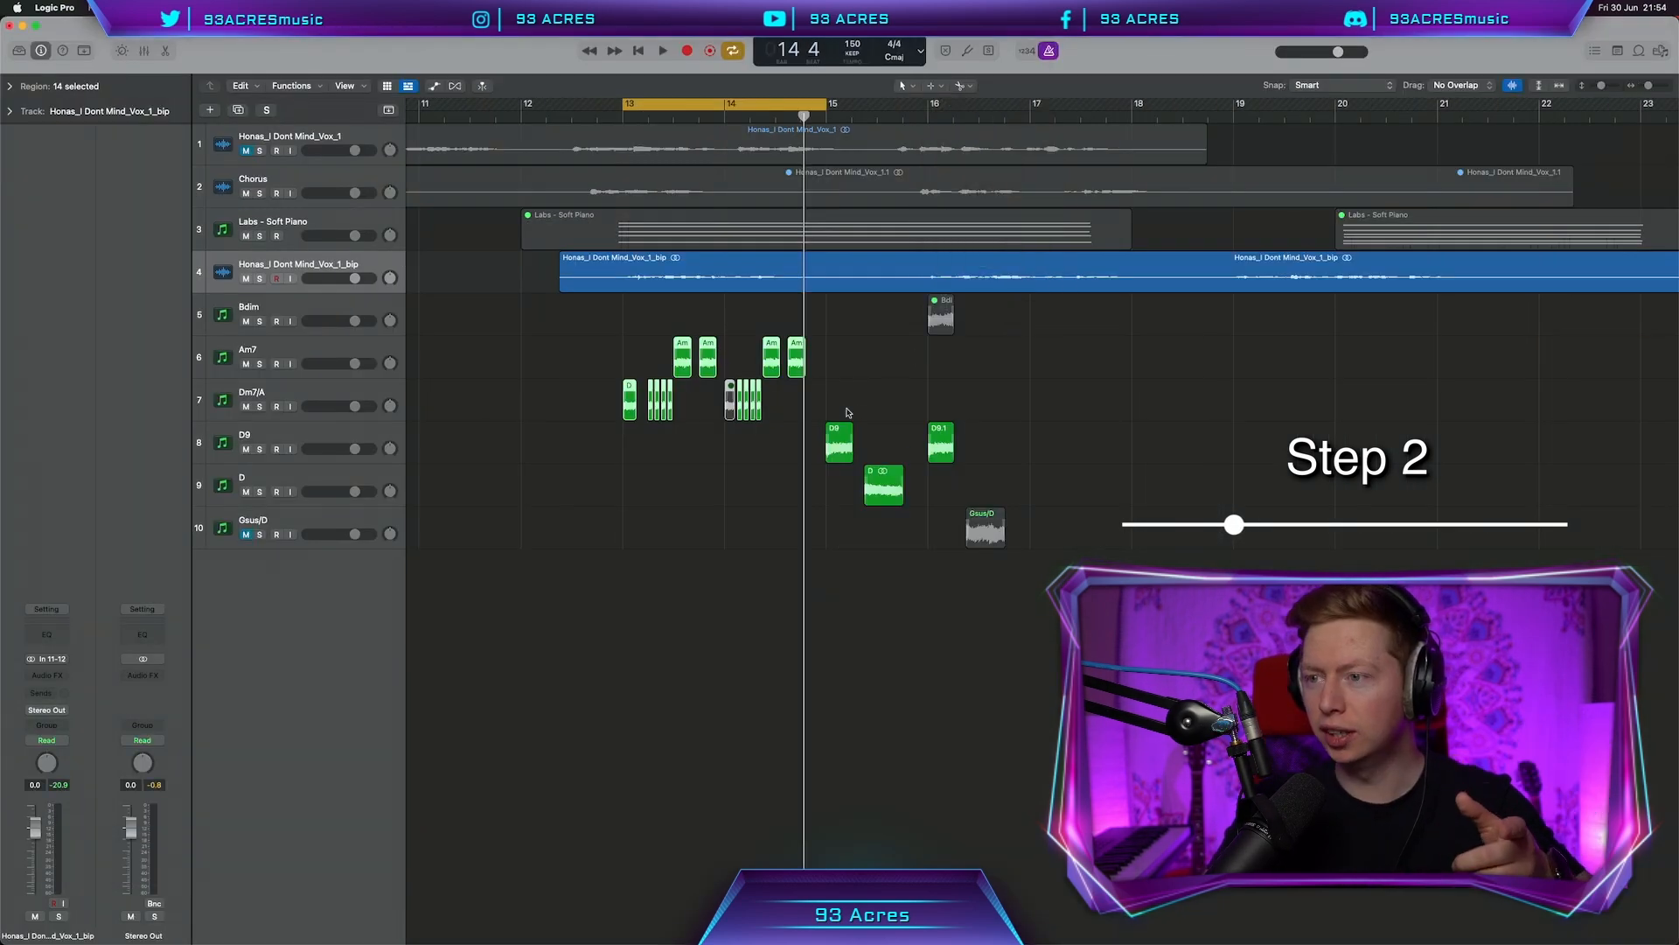
{"action": "key", "text": "super+r"}
{"action": "key", "text": "super+r"}
{"action": "key", "text": "super+r"}
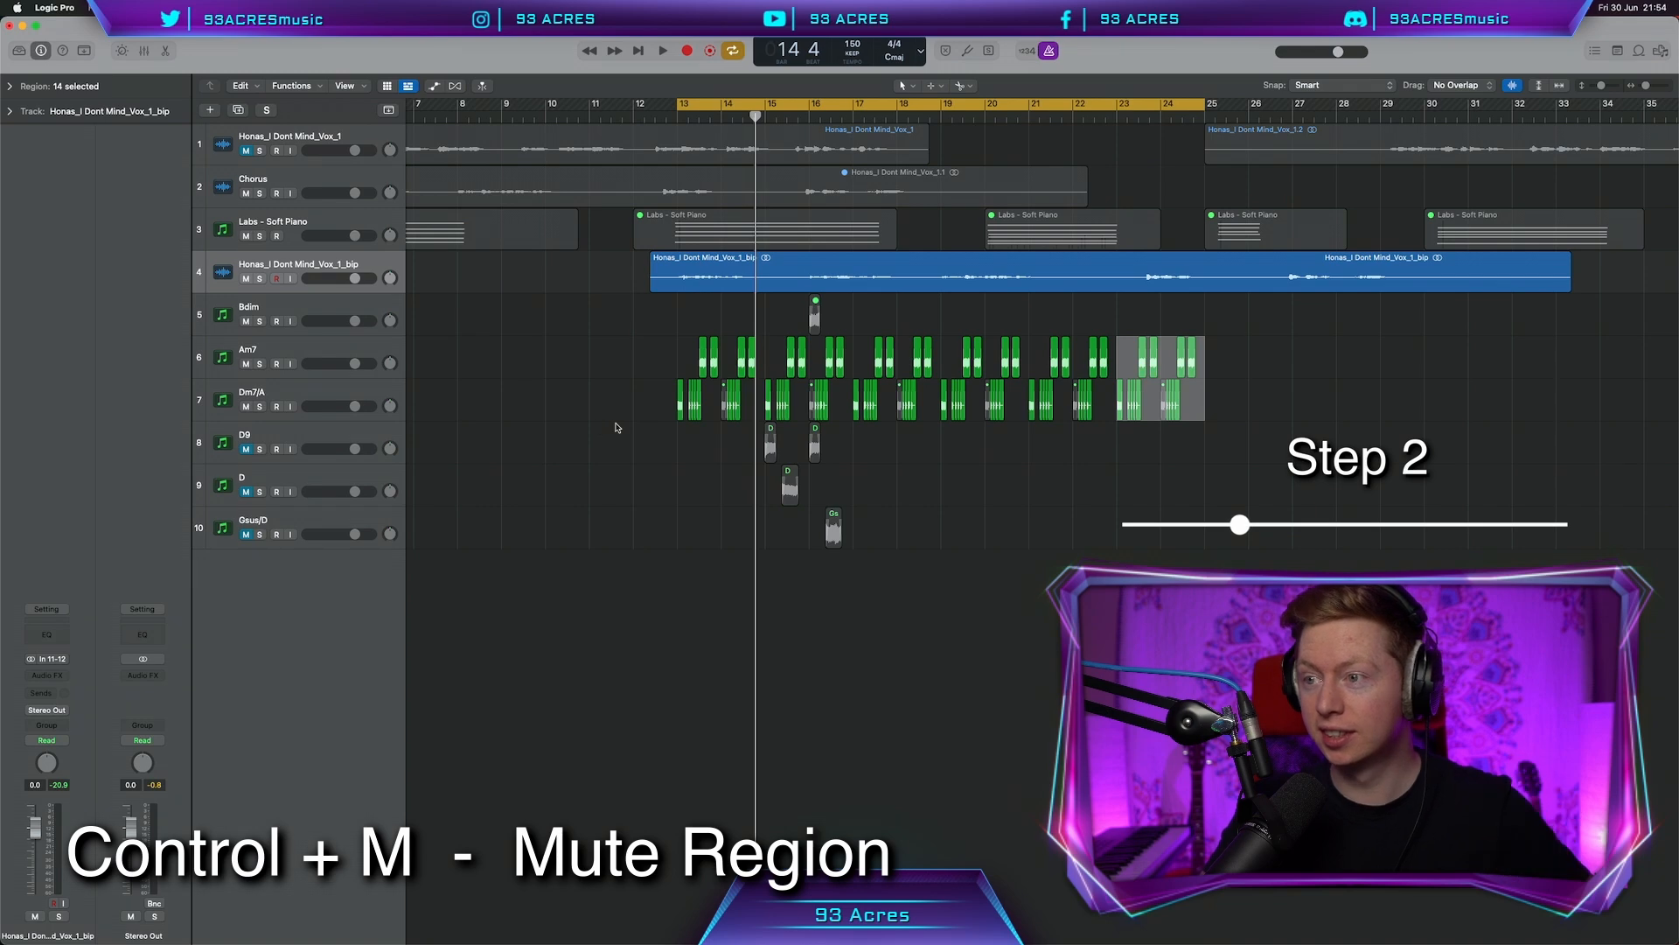
{"action": "key", "text": "space"}
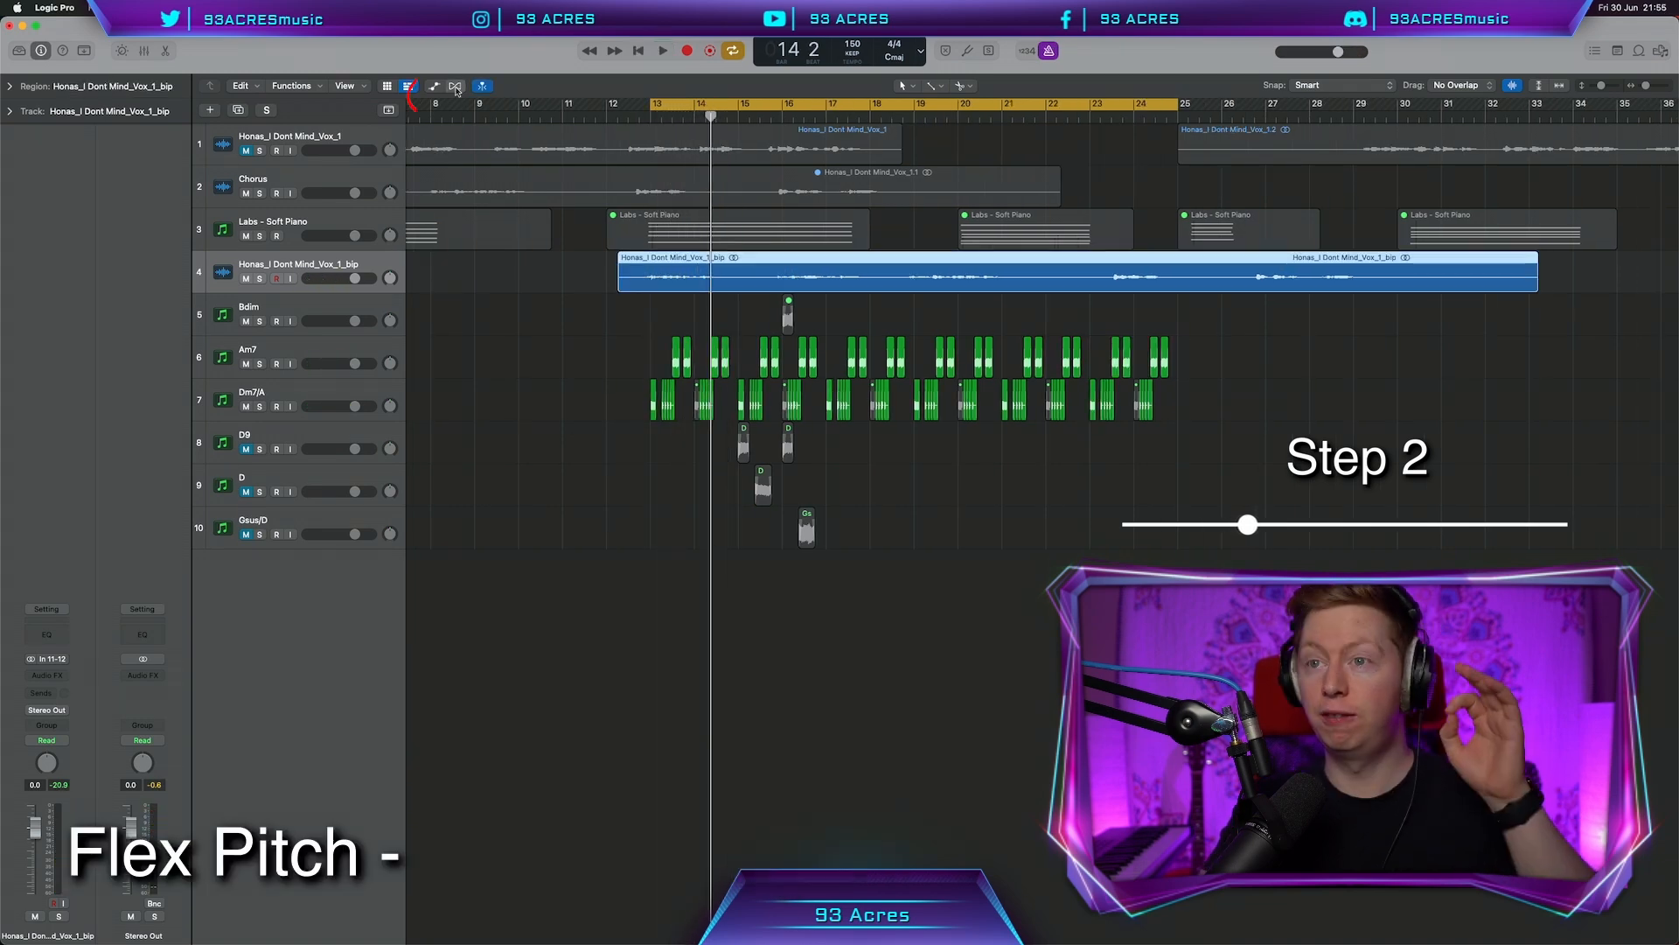
Enable Polyphonic flex mode on the bounced vocal track 4
{"action": "left_click", "coordinate": [455, 86]}
{"action": "left_click", "coordinate": [308, 306]}
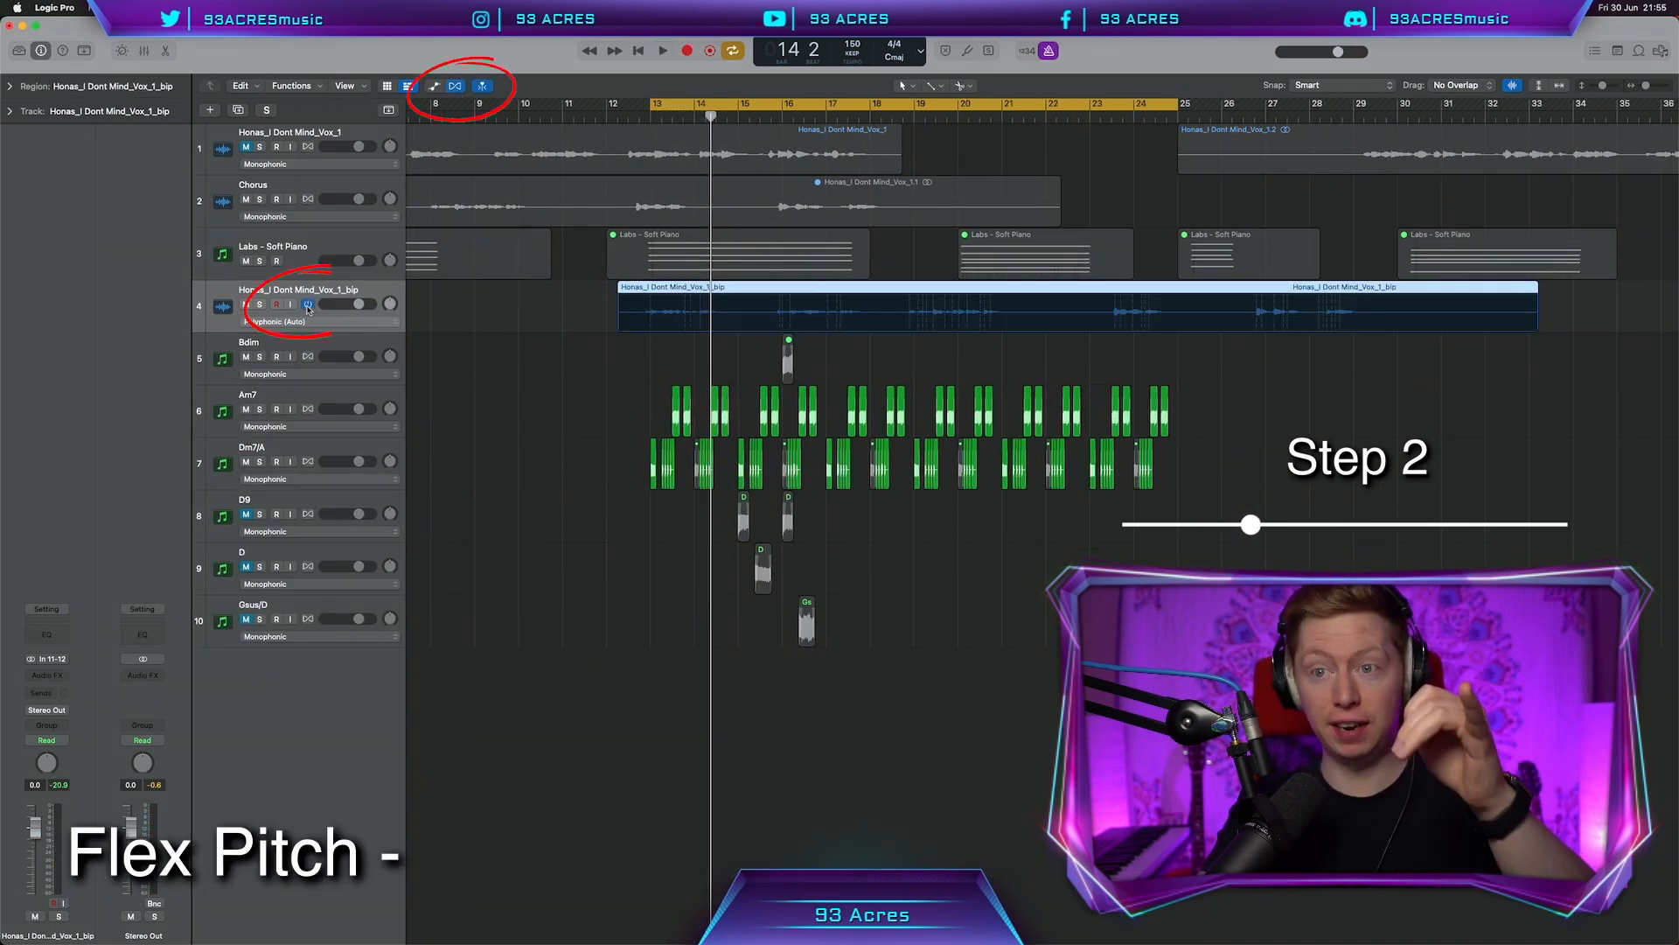
{"action": "left_click", "coordinate": [308, 321]}
{"action": "left_click", "coordinate": [343, 372]}
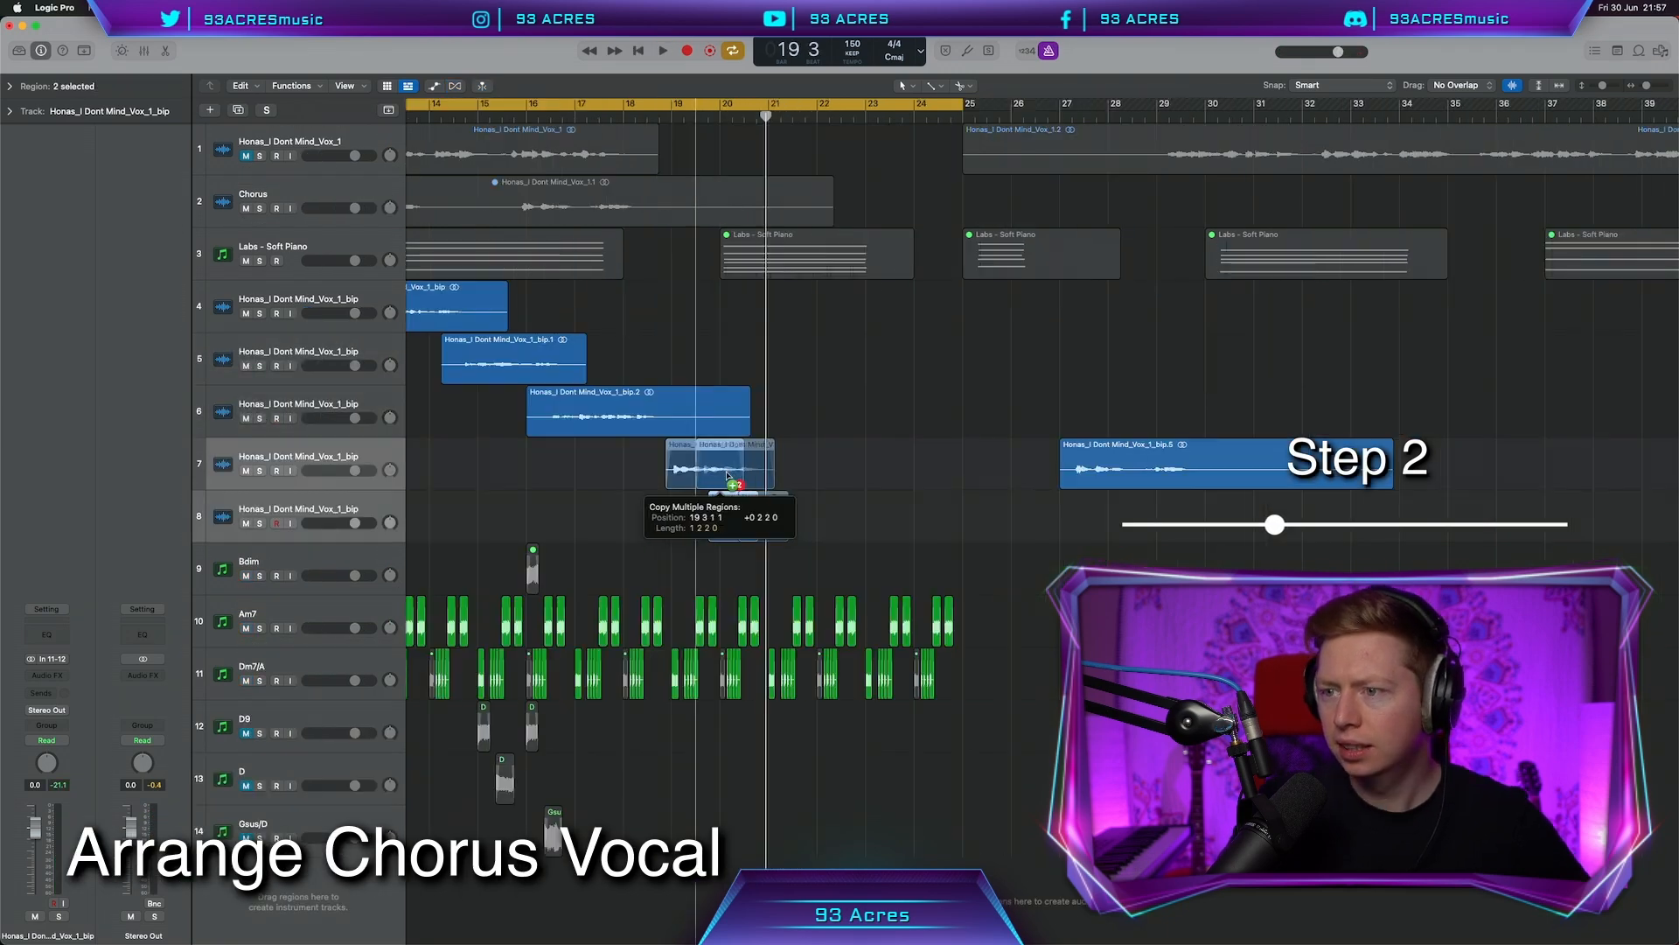
Copy the selected vocal chops and reposition a chop on track 7
{"action": "left_click_drag", "start_coordinate": [731, 475], "coordinate": [779, 475]}
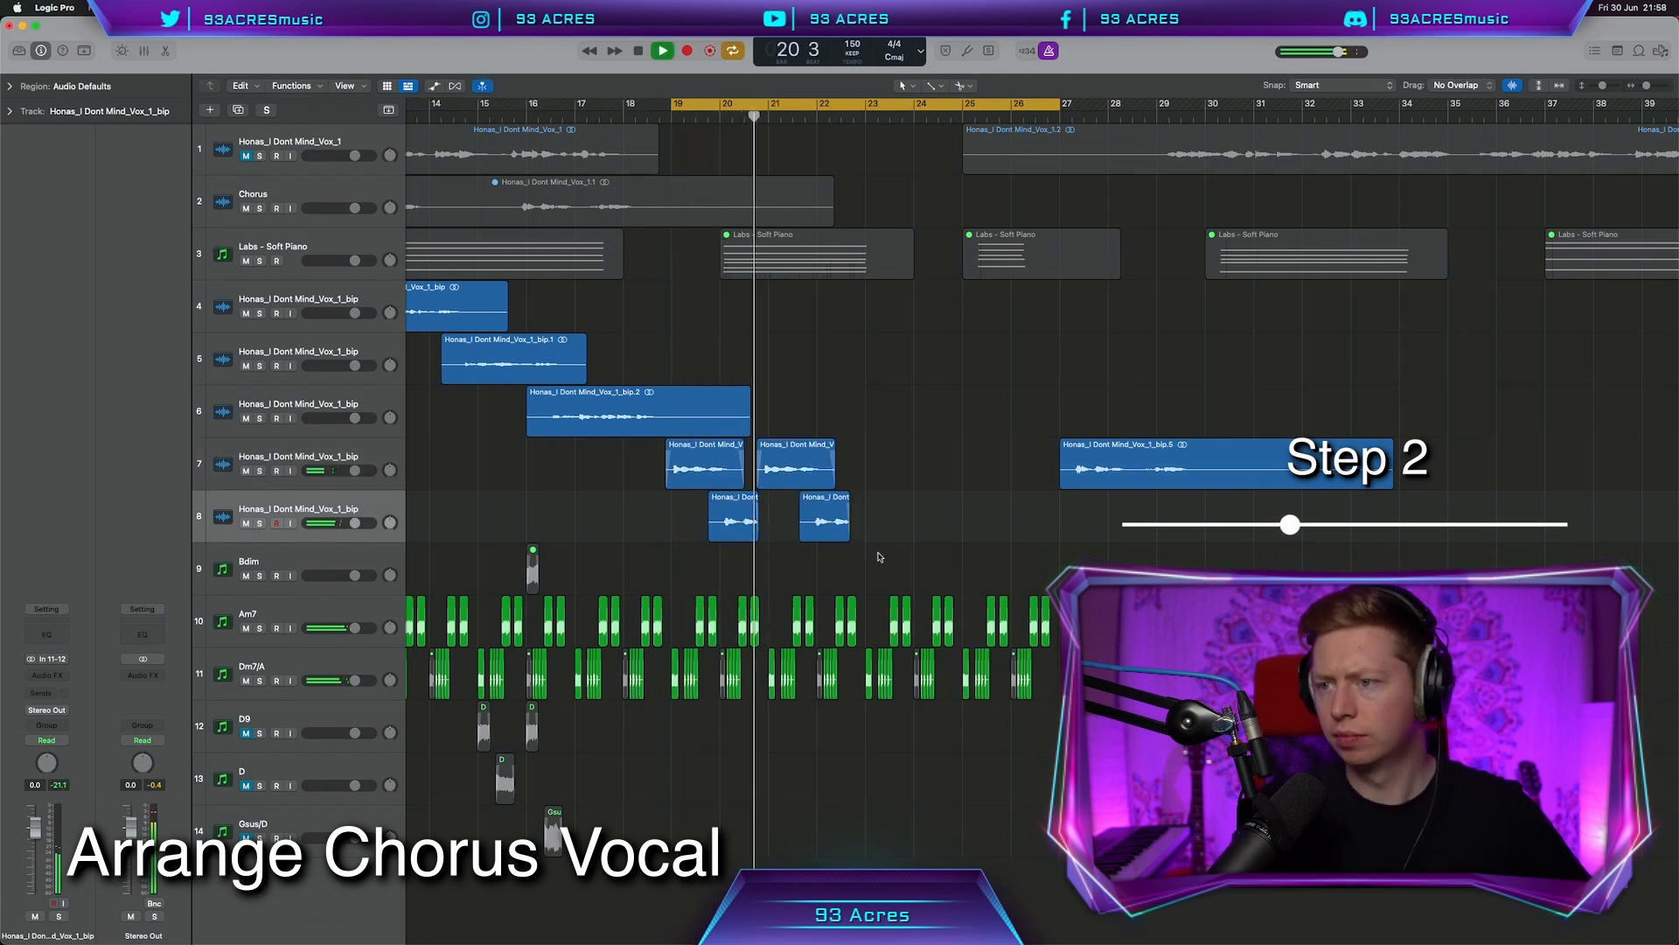
{"action": "left_click", "coordinate": [455, 84]}
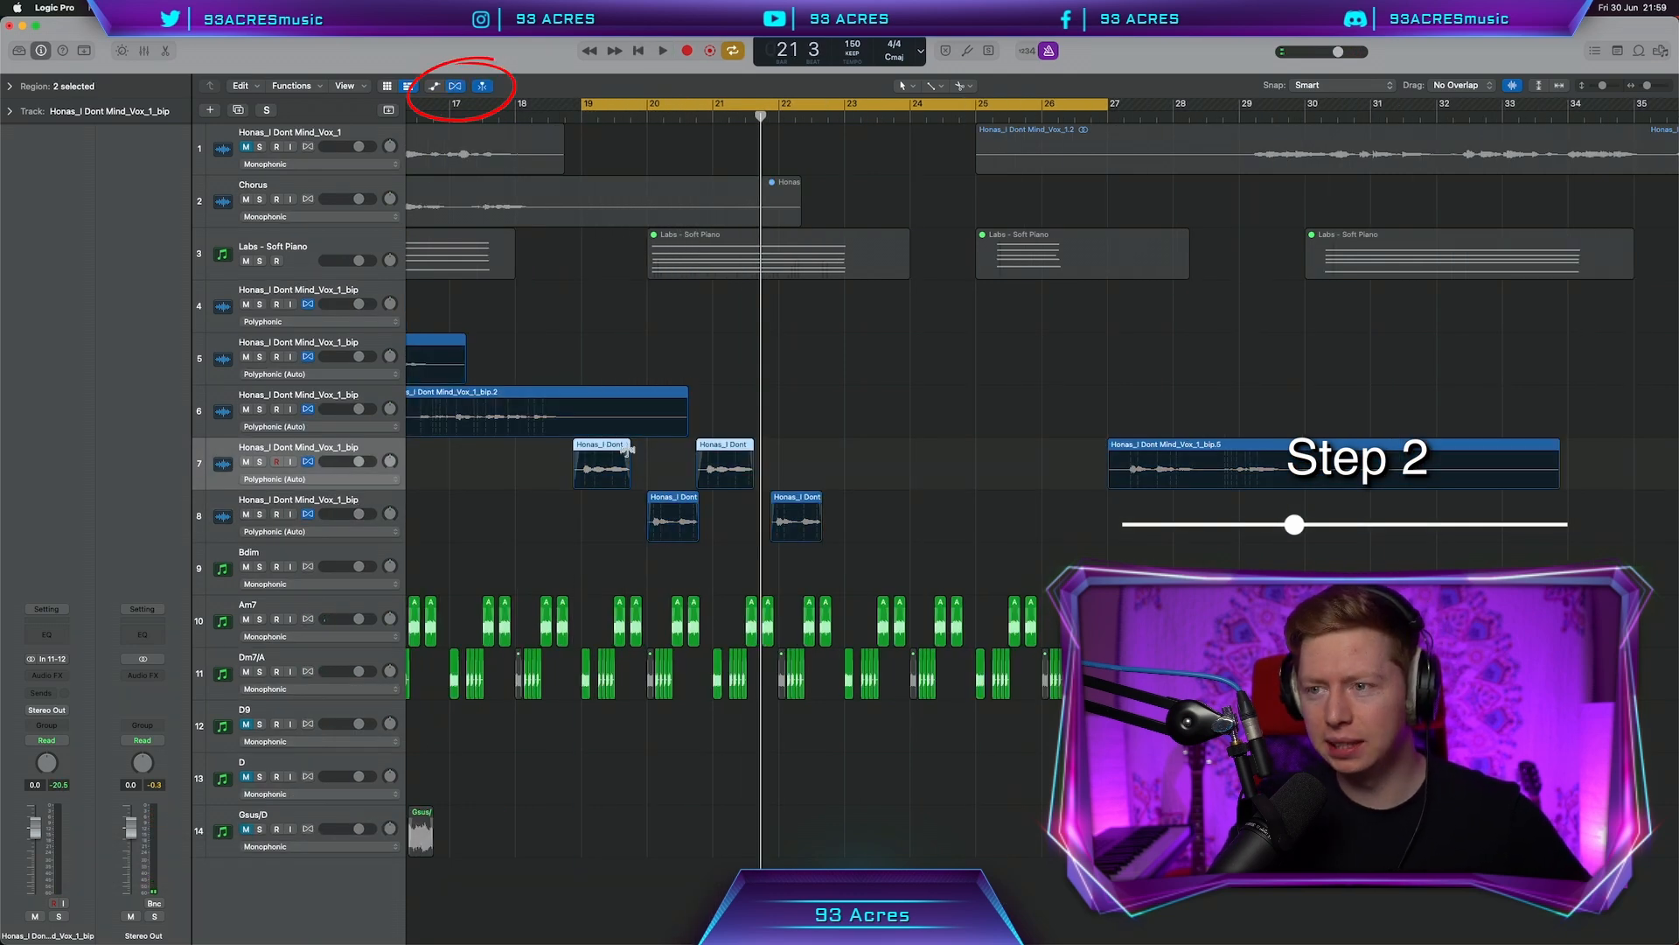
{"action": "left_click_drag", "start_coordinate": [626, 449], "coordinate": [645, 449]}
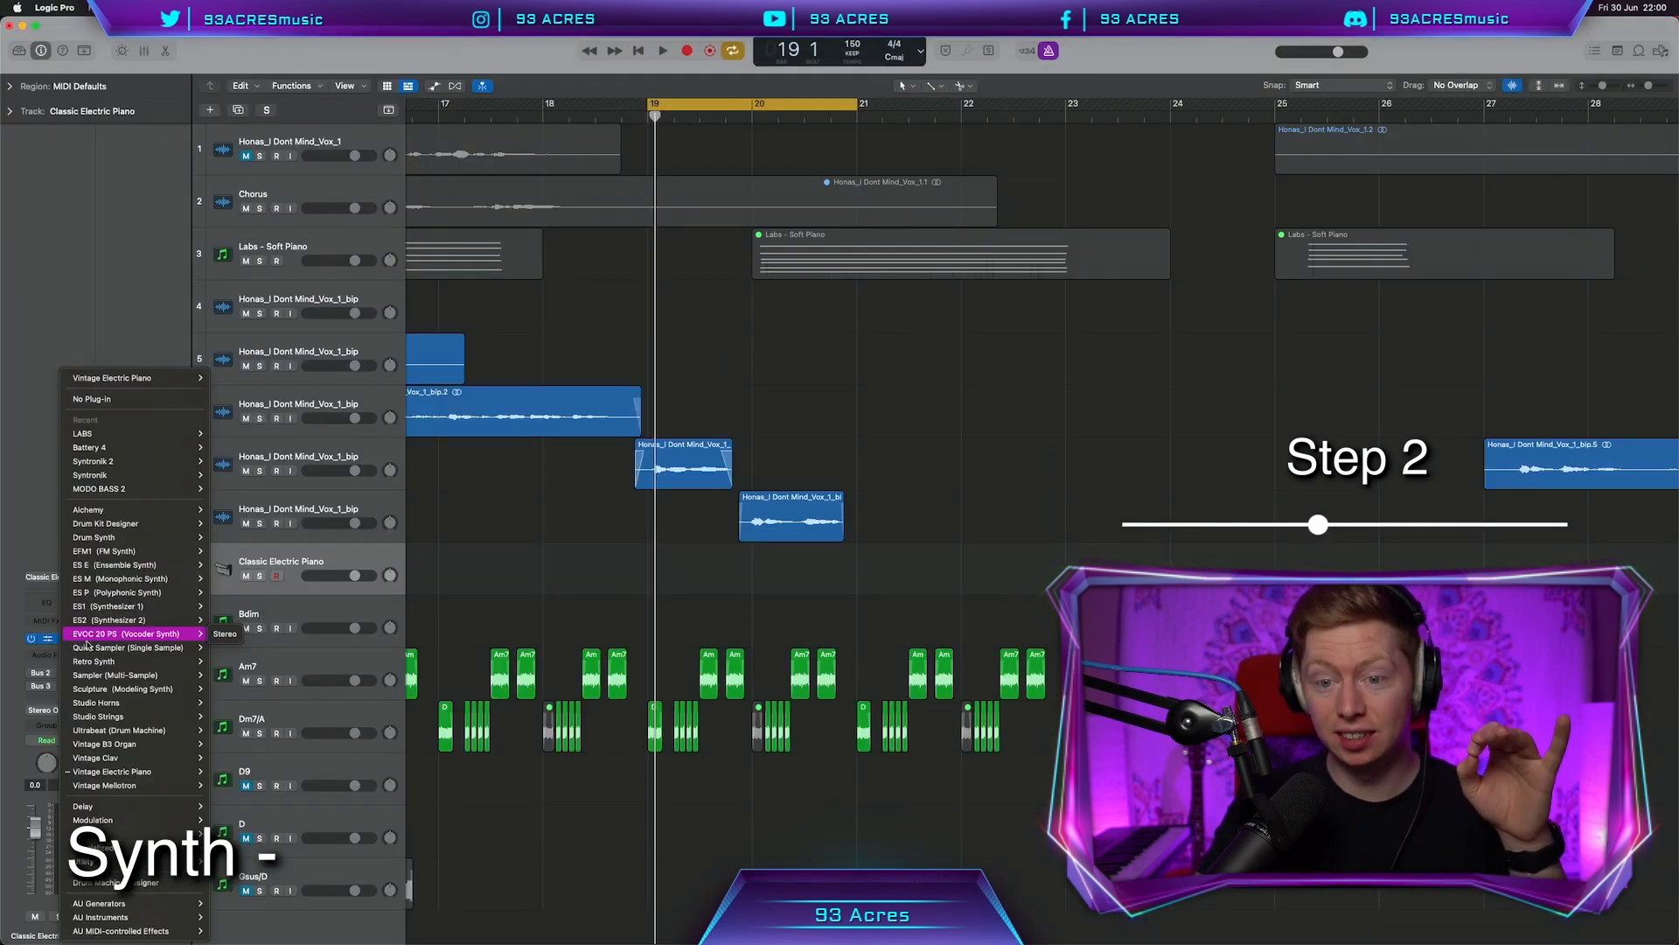
Load the chorus vocal into a Quick Sampler and nudge the second slice point earlier
{"action": "left_click", "coordinate": [79, 648]}
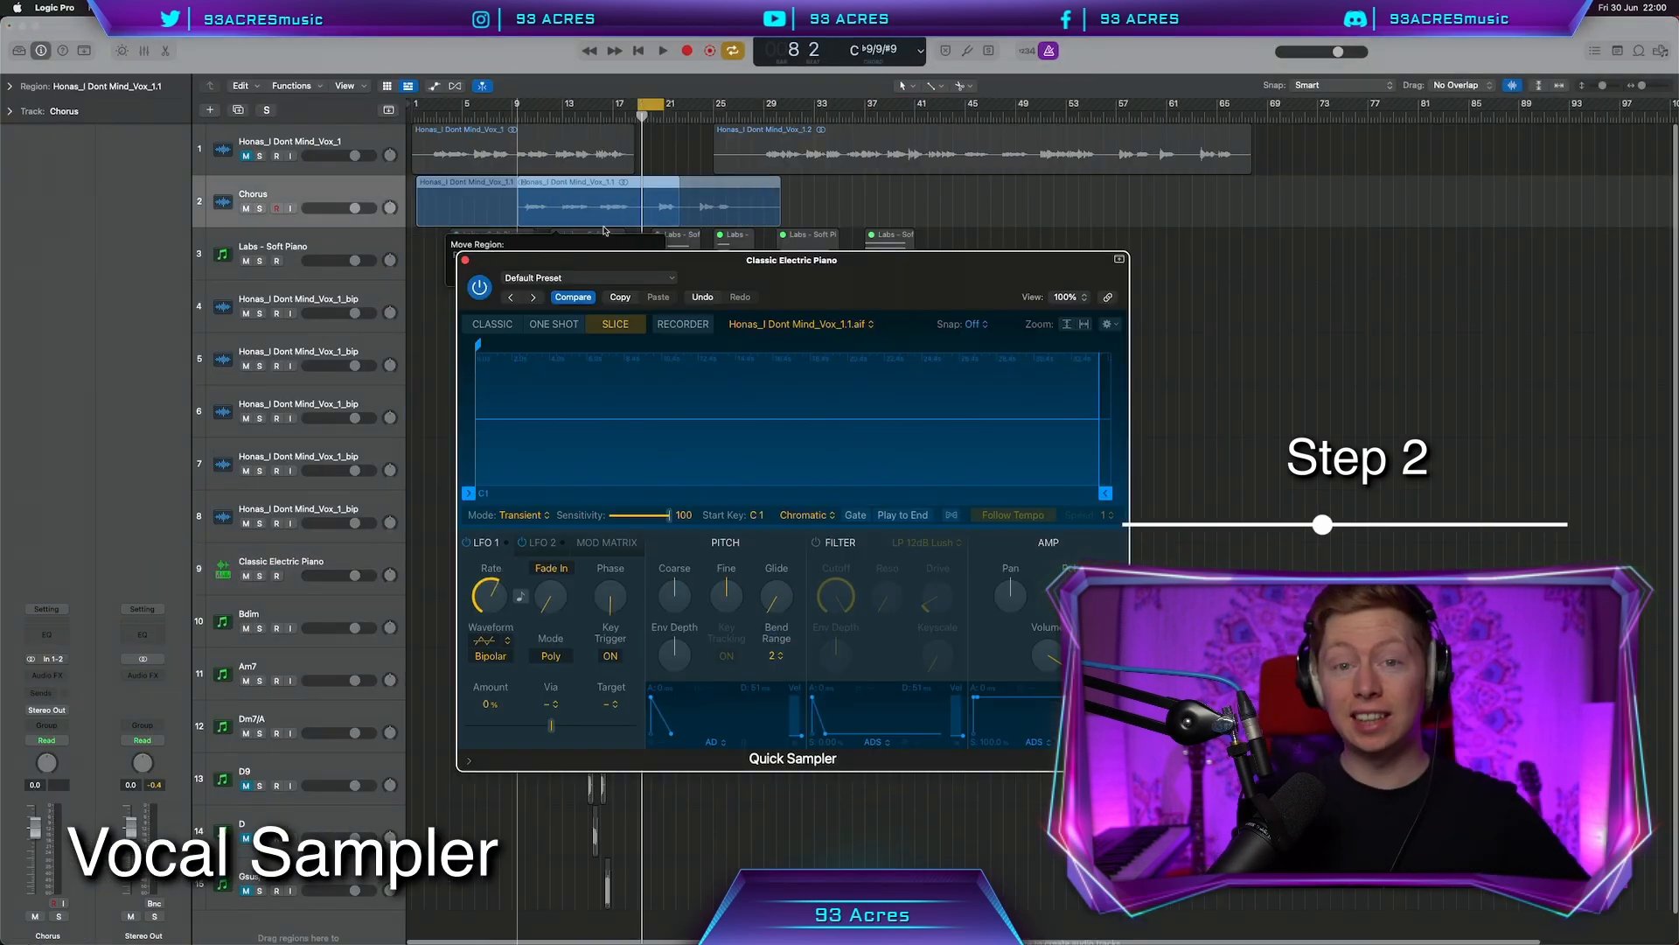
{"action": "left_click_drag", "start_coordinate": [542, 201], "coordinate": [875, 432]}
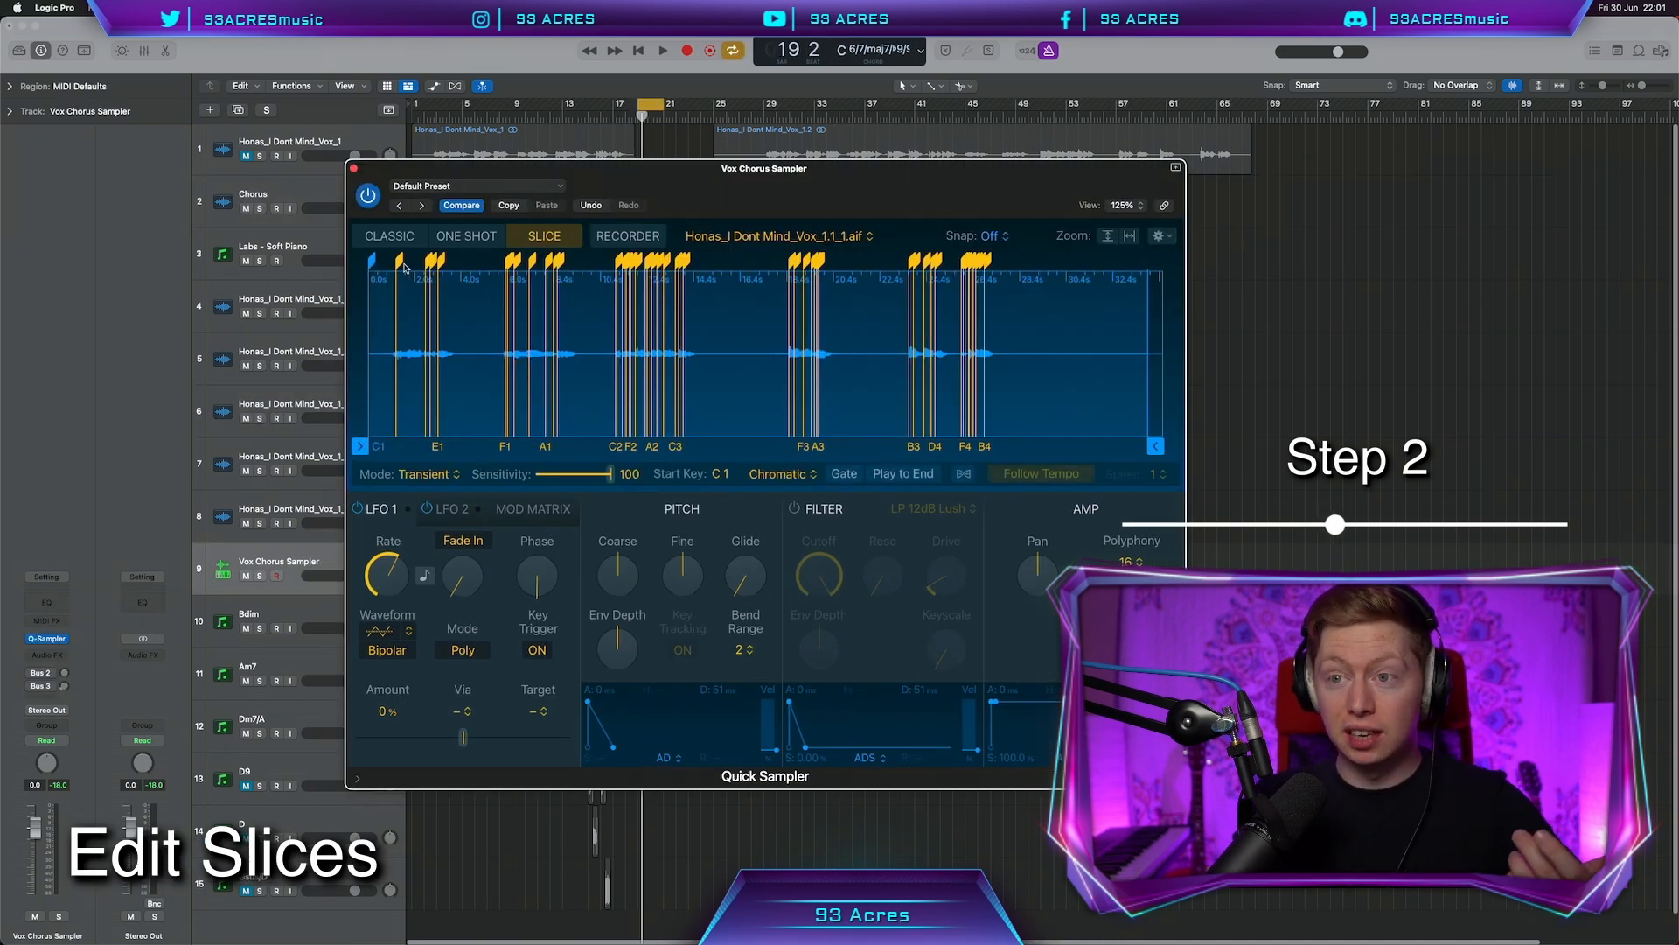
{"action": "left_click_drag", "start_coordinate": [399, 261], "coordinate": [395, 261]}
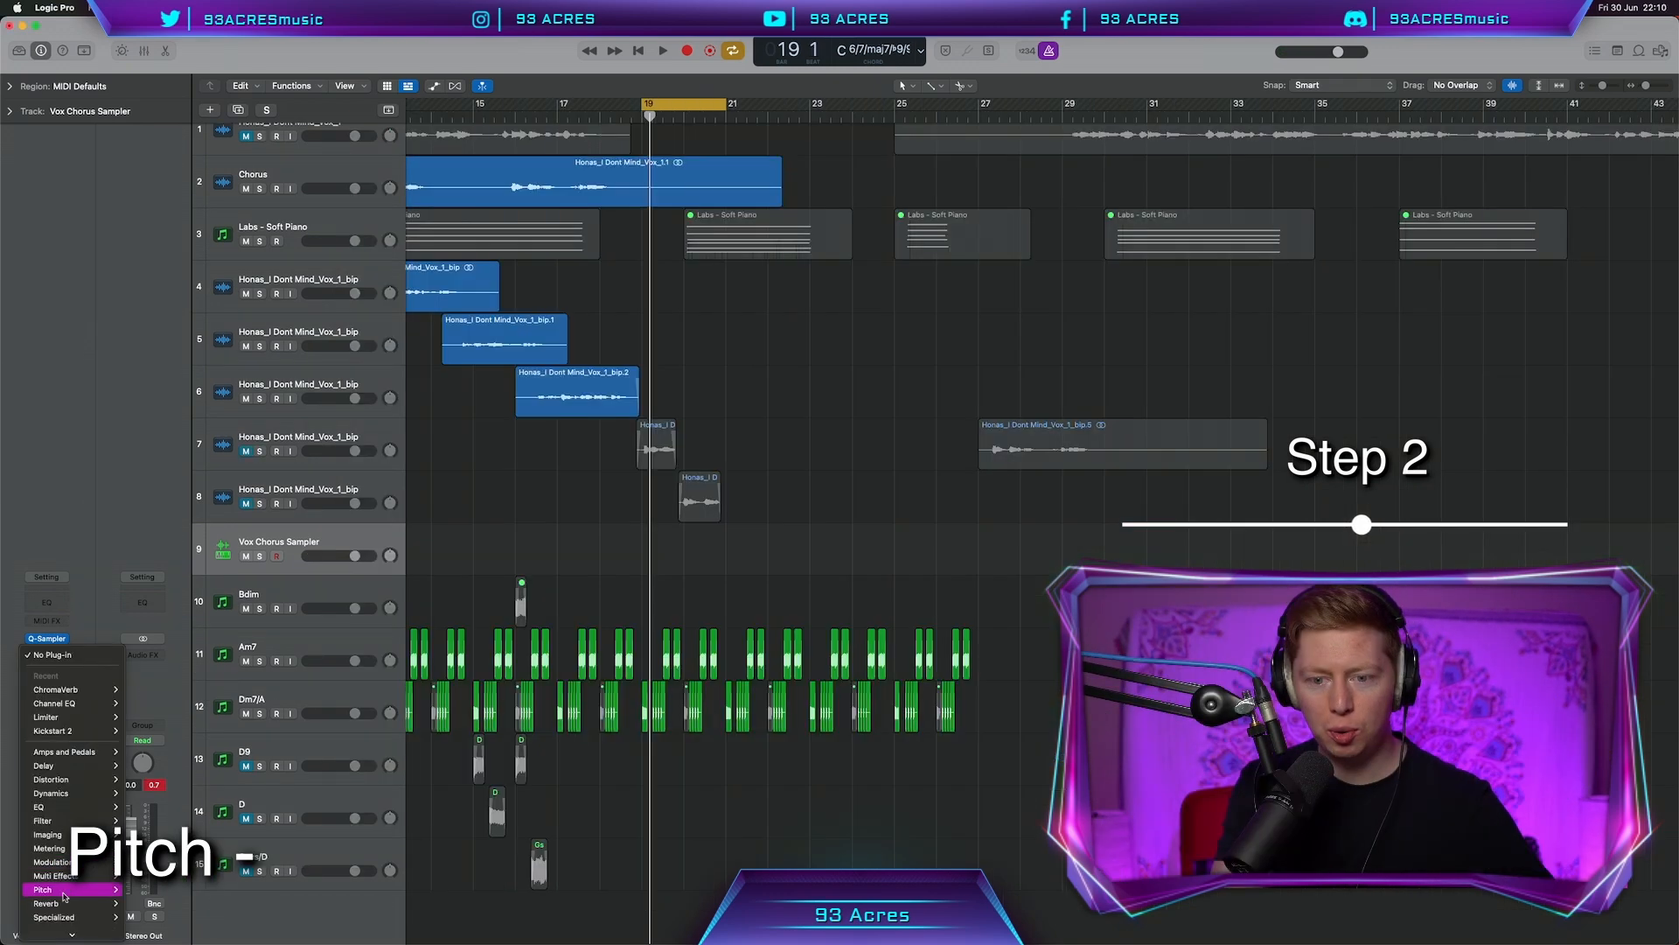
Add Pitch Correction to the vocal sampler with a Major scale on root C
{"action": "mouse_move", "coordinate": [70, 890]}
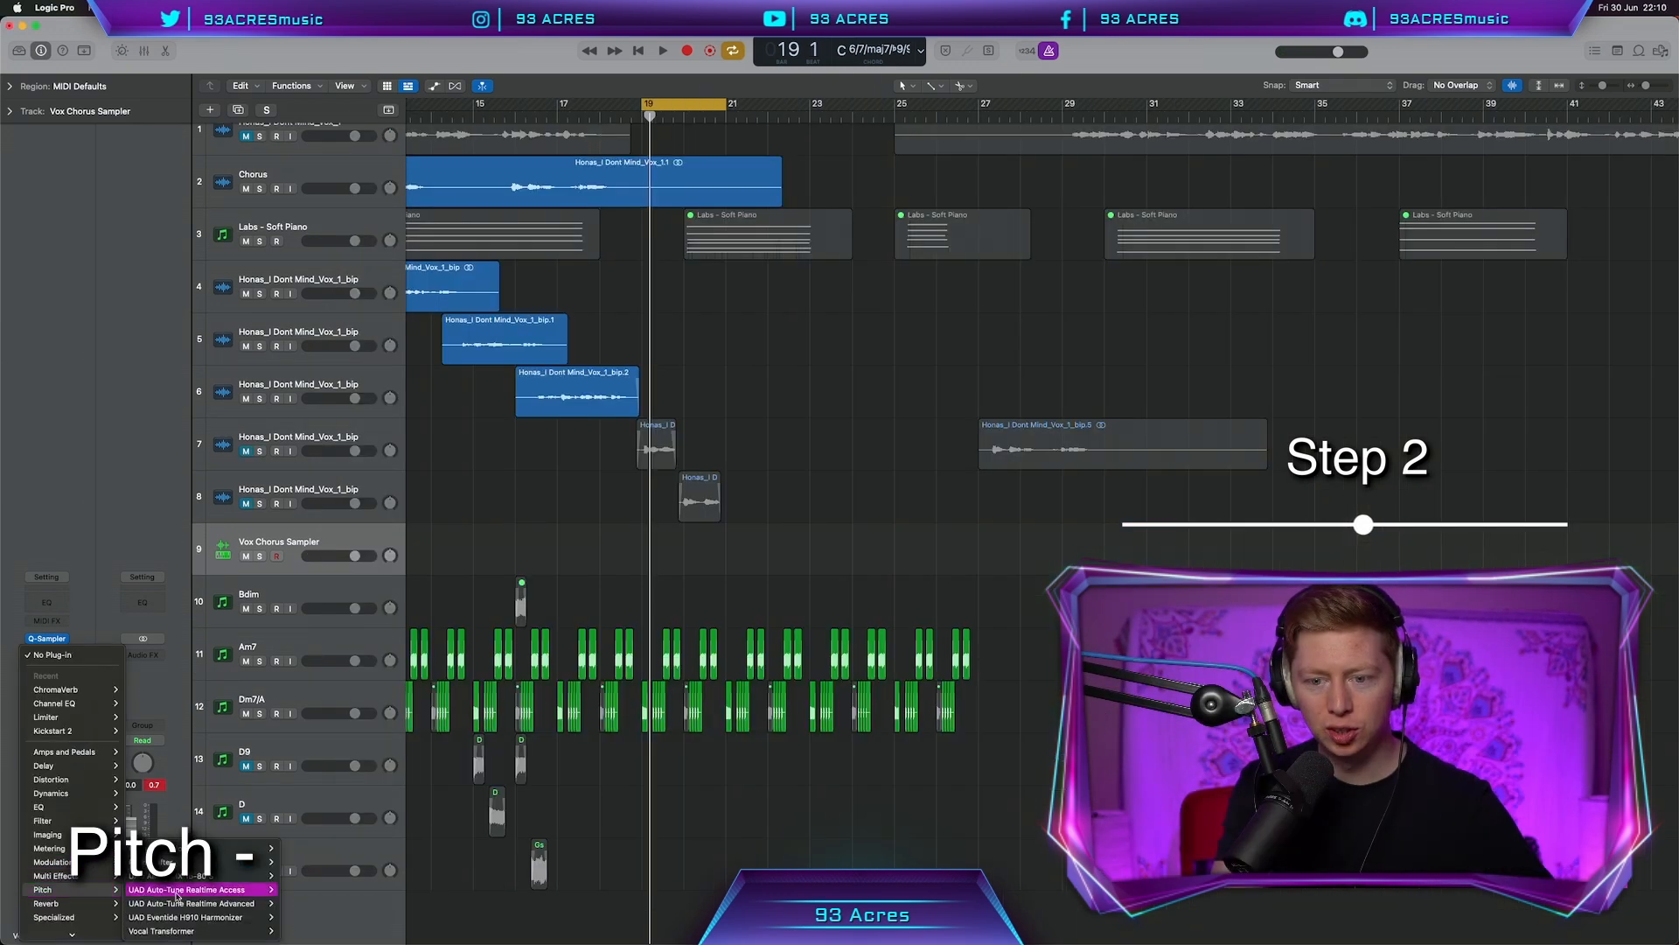
{"action": "left_click", "coordinate": [175, 862]}
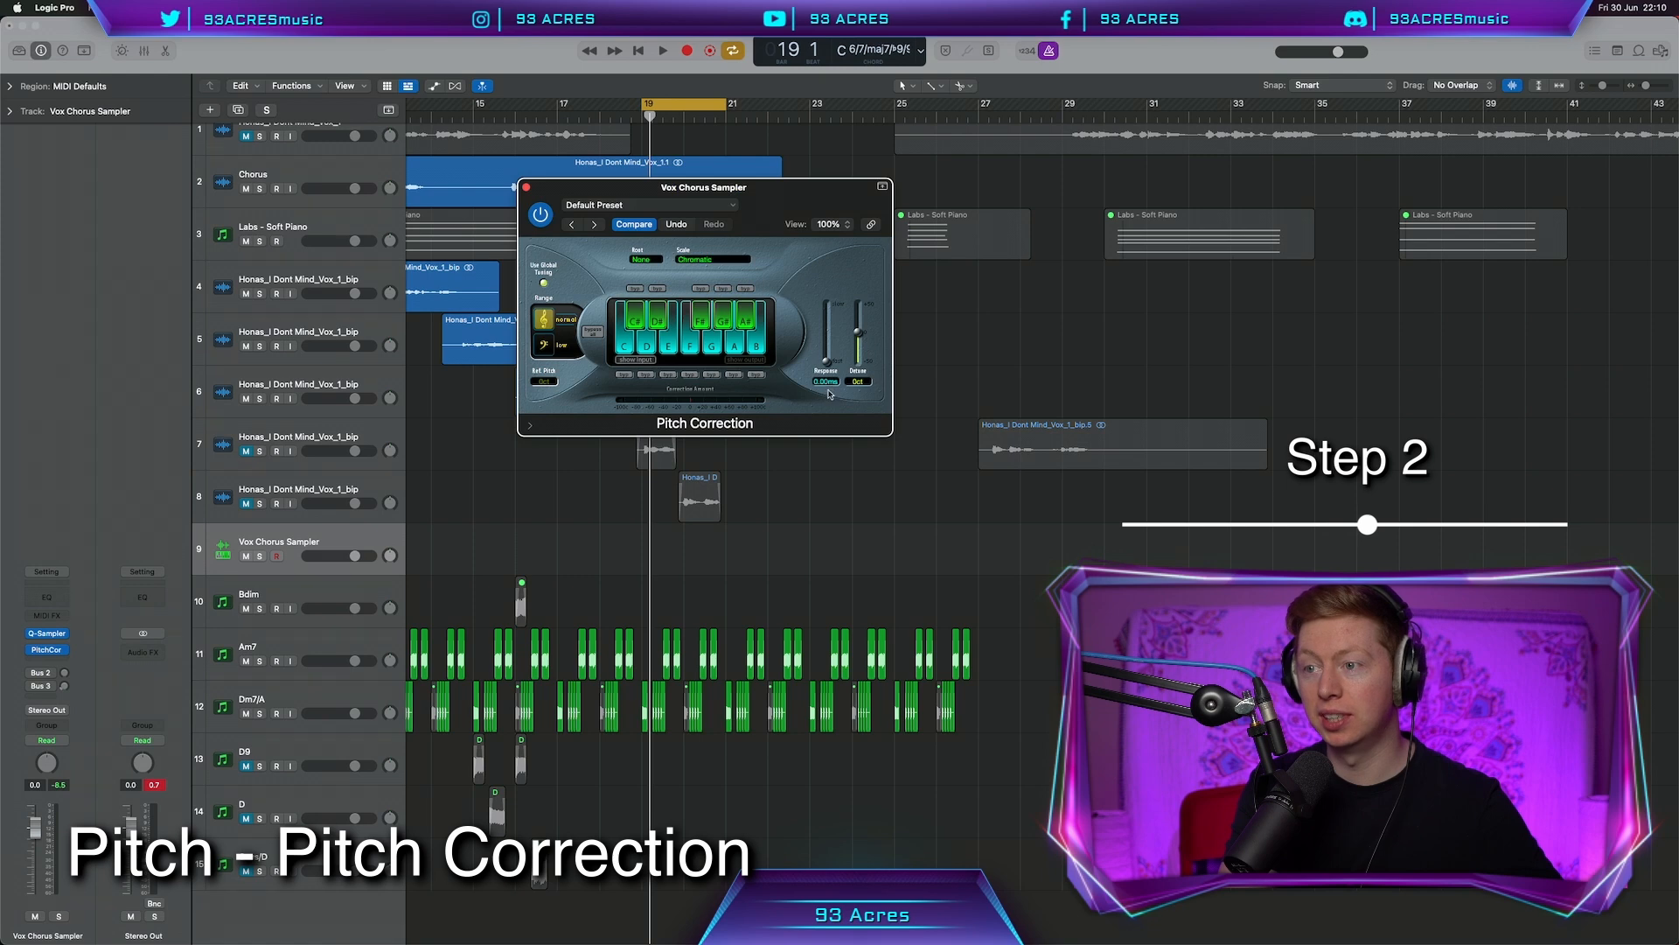
{"action": "left_click", "coordinate": [712, 260]}
{"action": "left_click", "coordinate": [711, 275]}
{"action": "left_click", "coordinate": [645, 260]}
{"action": "left_click", "coordinate": [646, 261]}
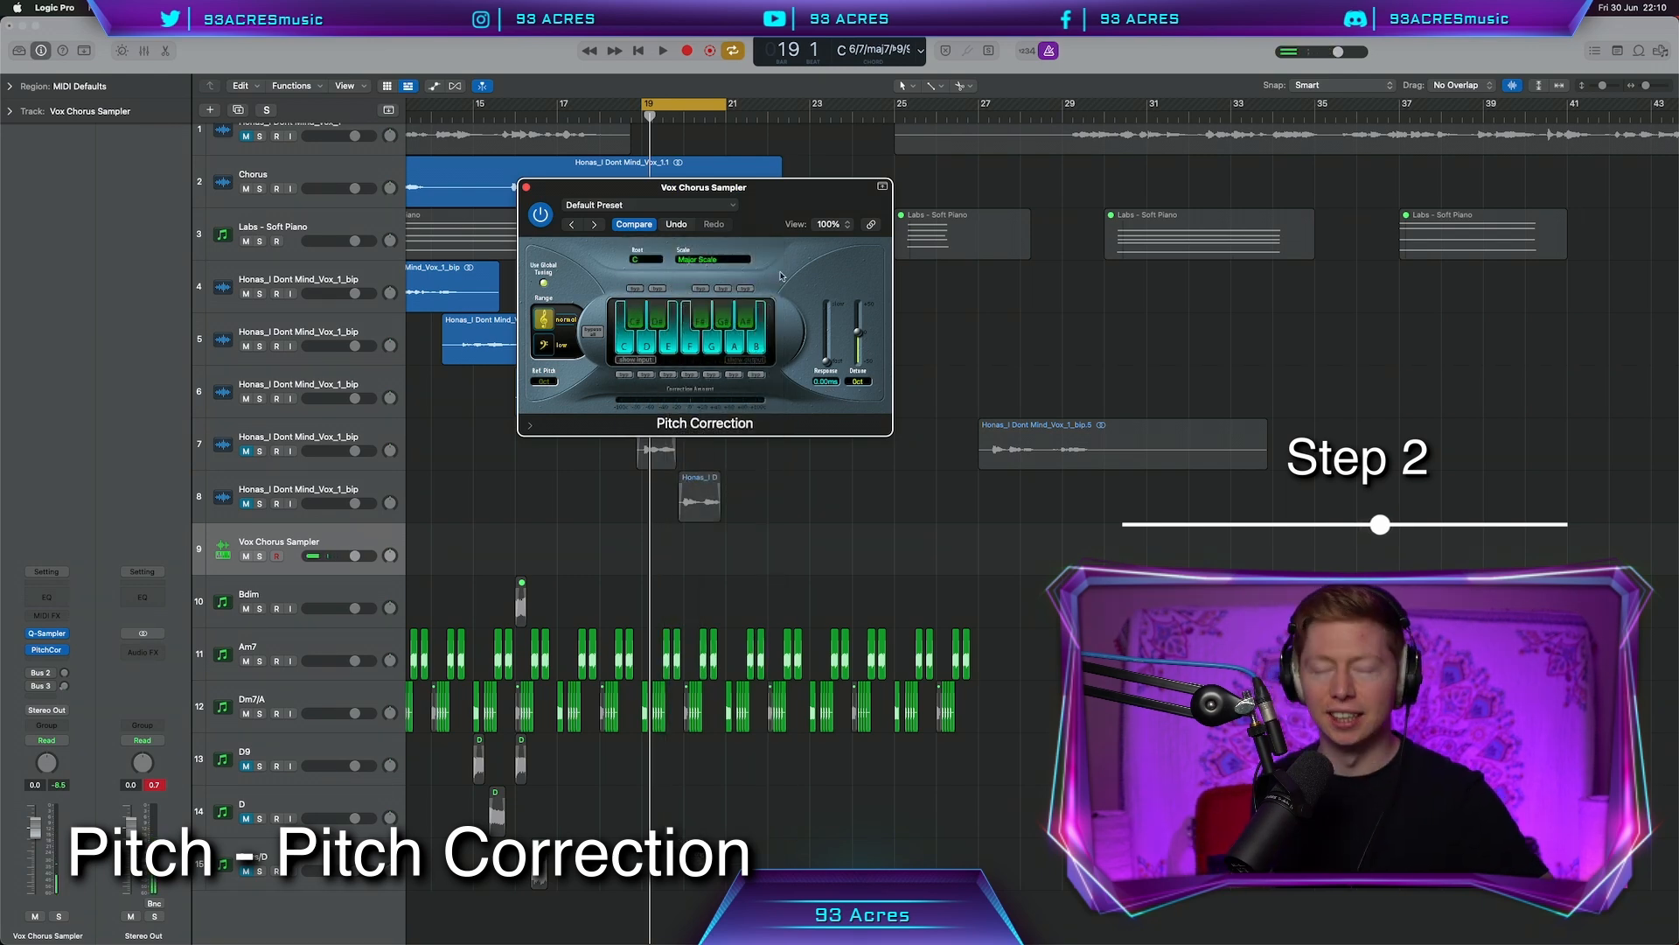
Record a Vox Chorus Sampler part at bar 19 and select all regions for recolouring
{"action": "key", "text": "r"}
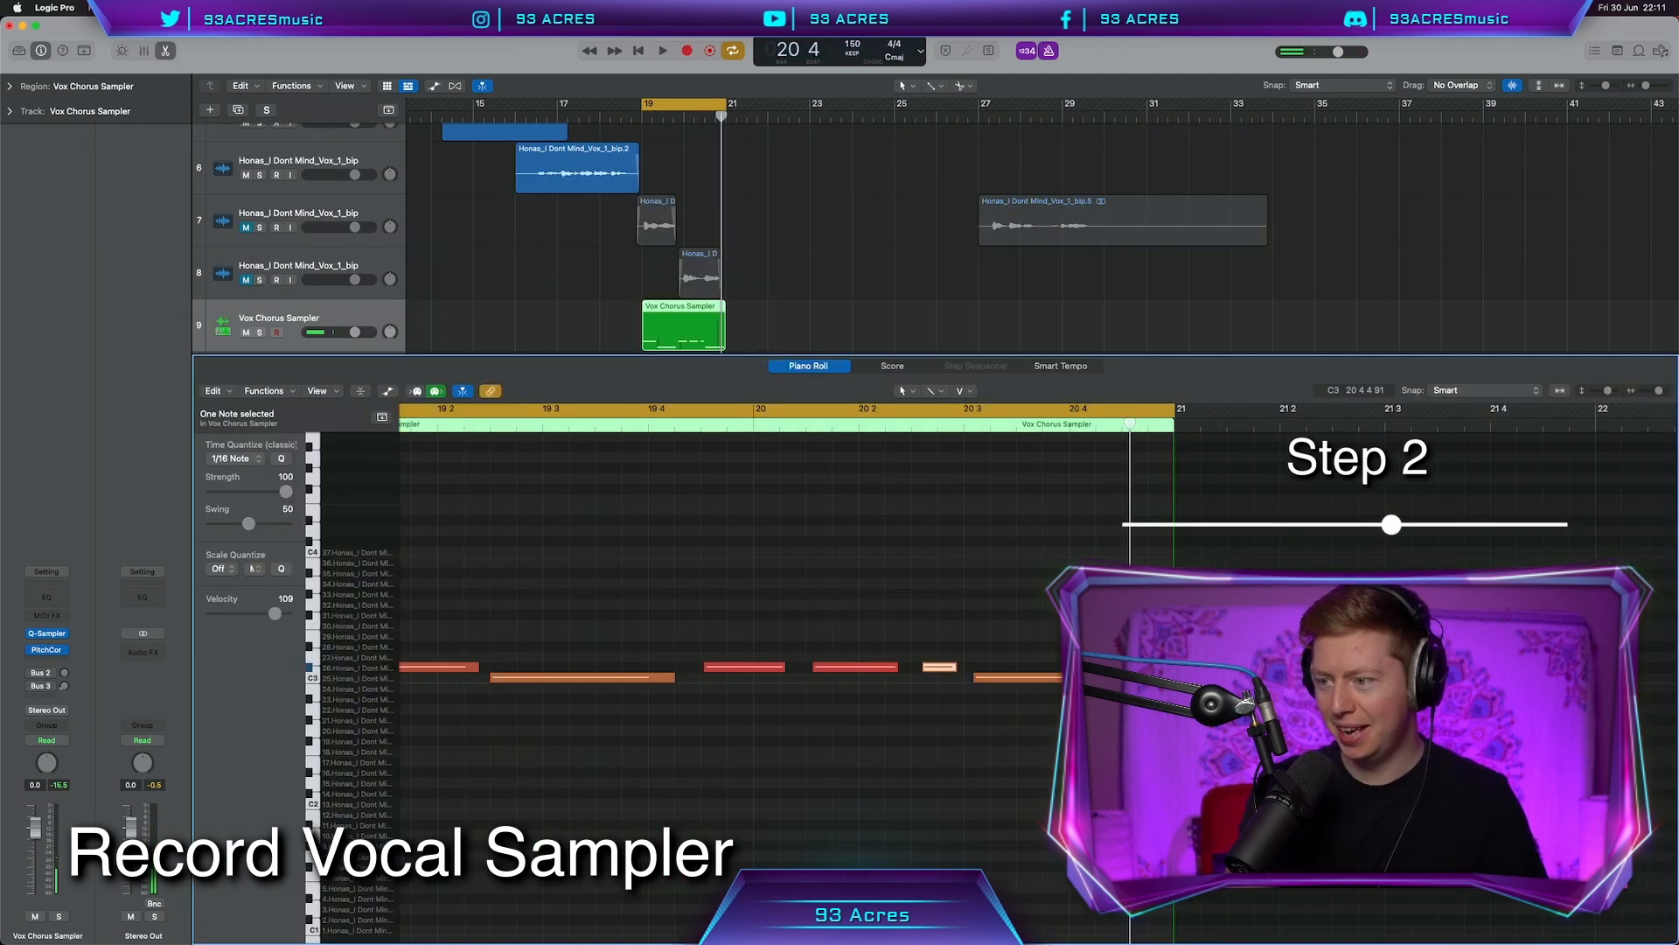
{"action": "left_click", "coordinate": [1156, 677]}
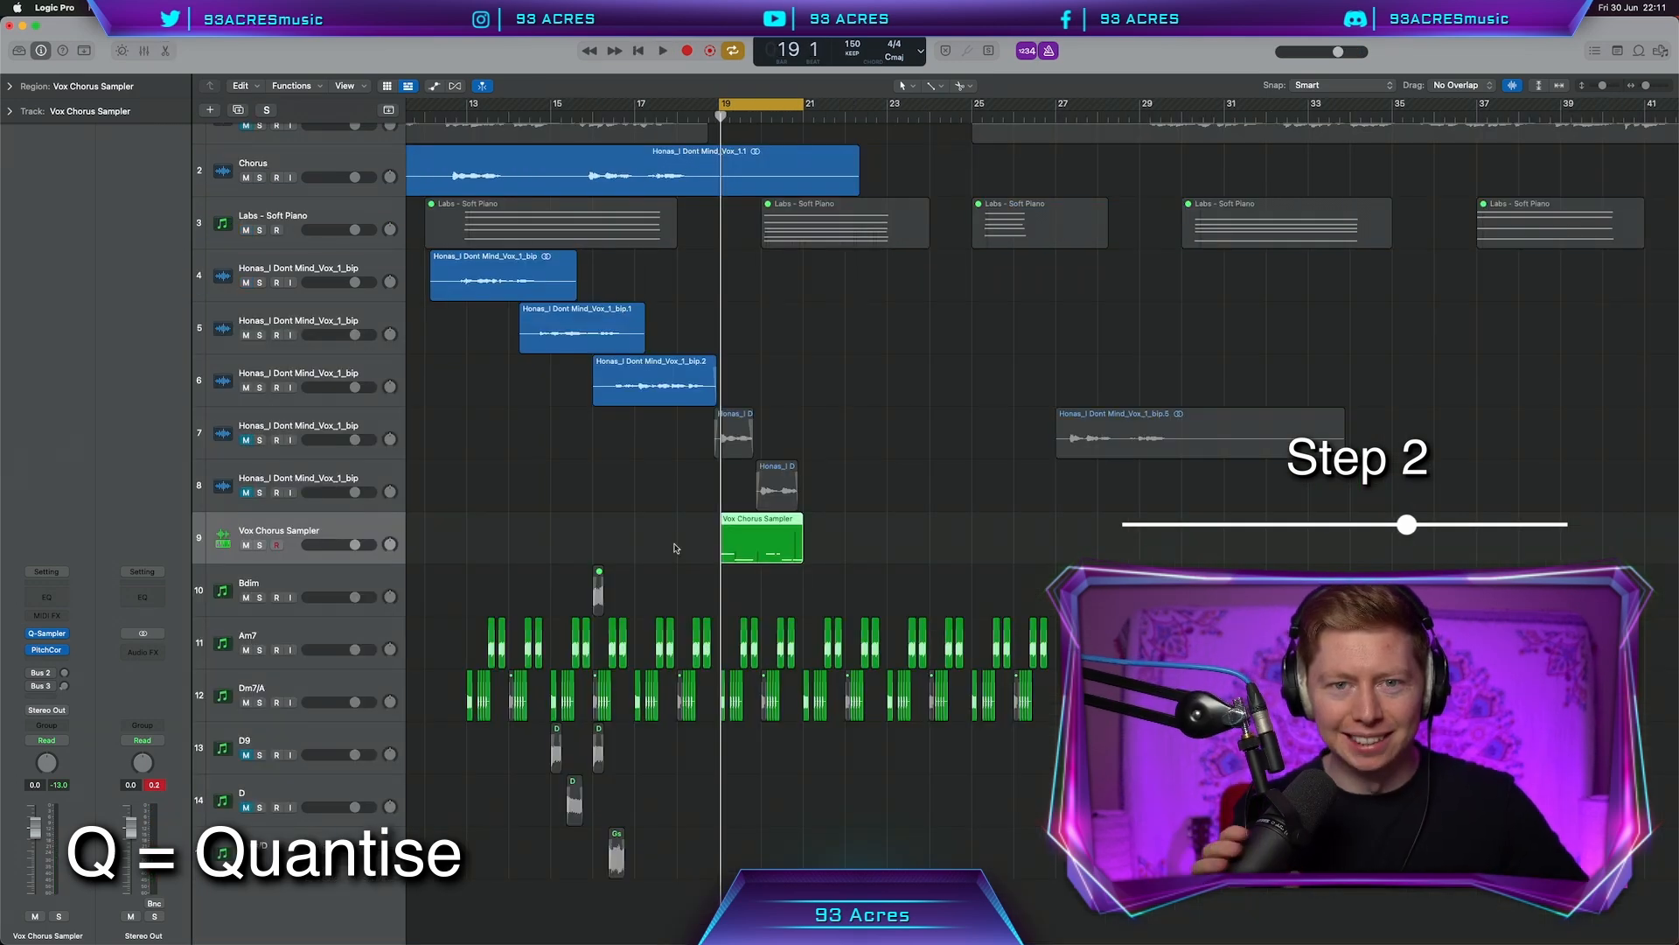
{"action": "key", "text": "super+a"}
{"action": "key", "text": "alt+c"}
Recolour the chord regions cyan and the vocal sampler region teal, then bounce it to a new track
{"action": "left_click", "coordinate": [429, 768]}
{"action": "left_click", "coordinate": [393, 783]}
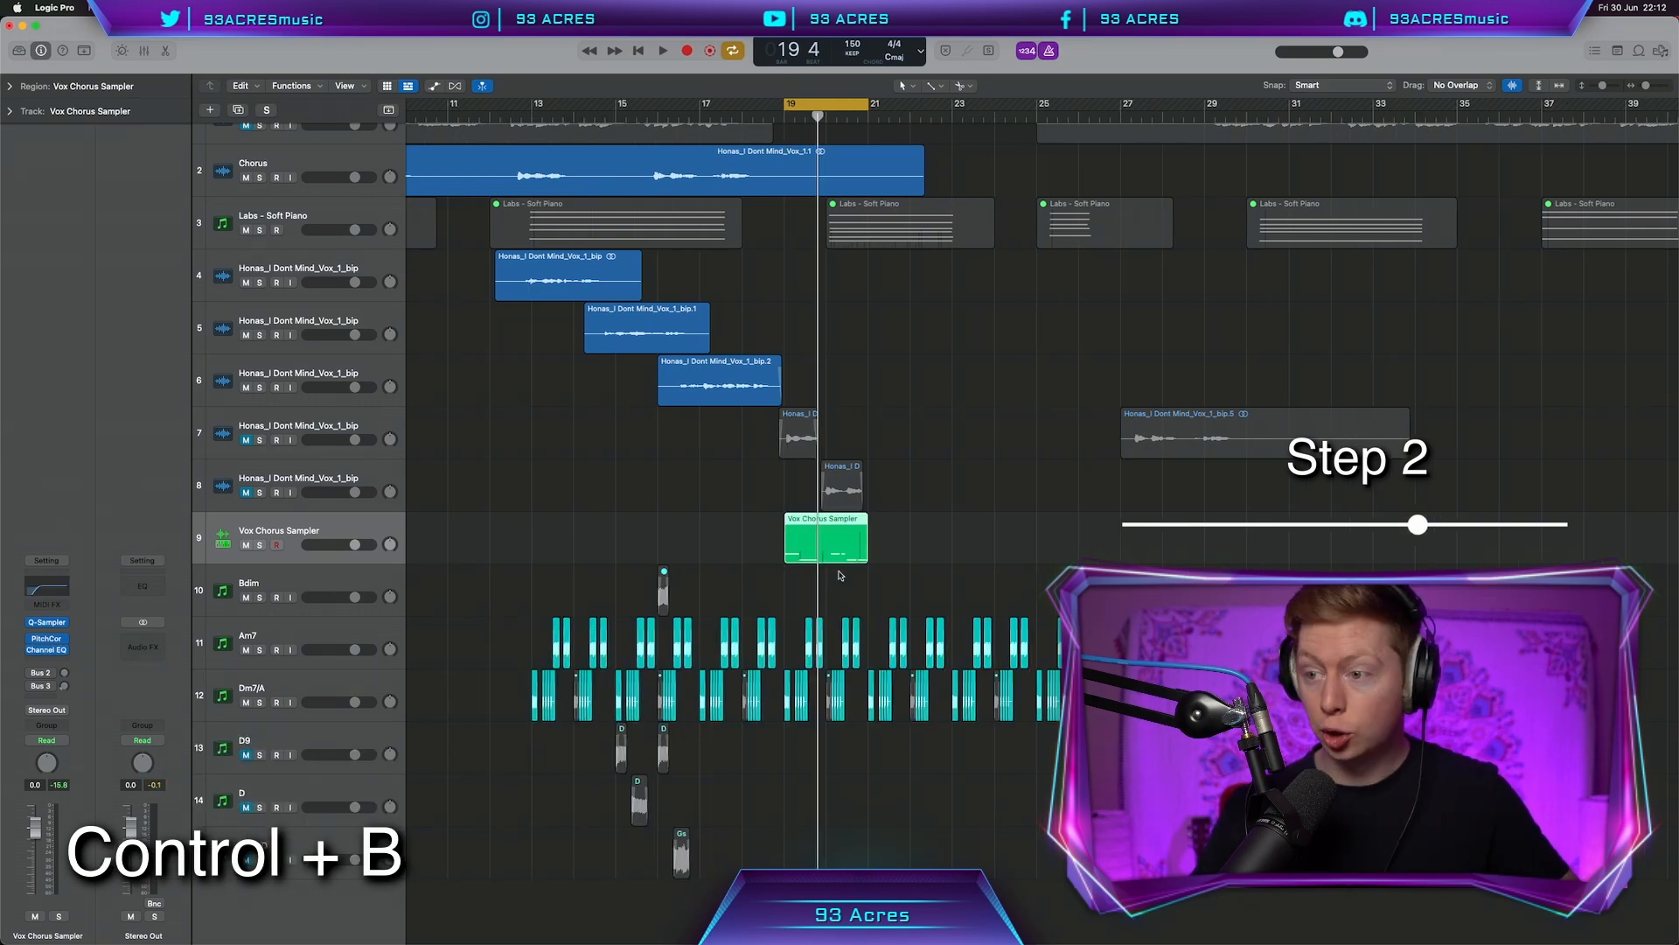
{"action": "key", "text": "ctrl+b"}
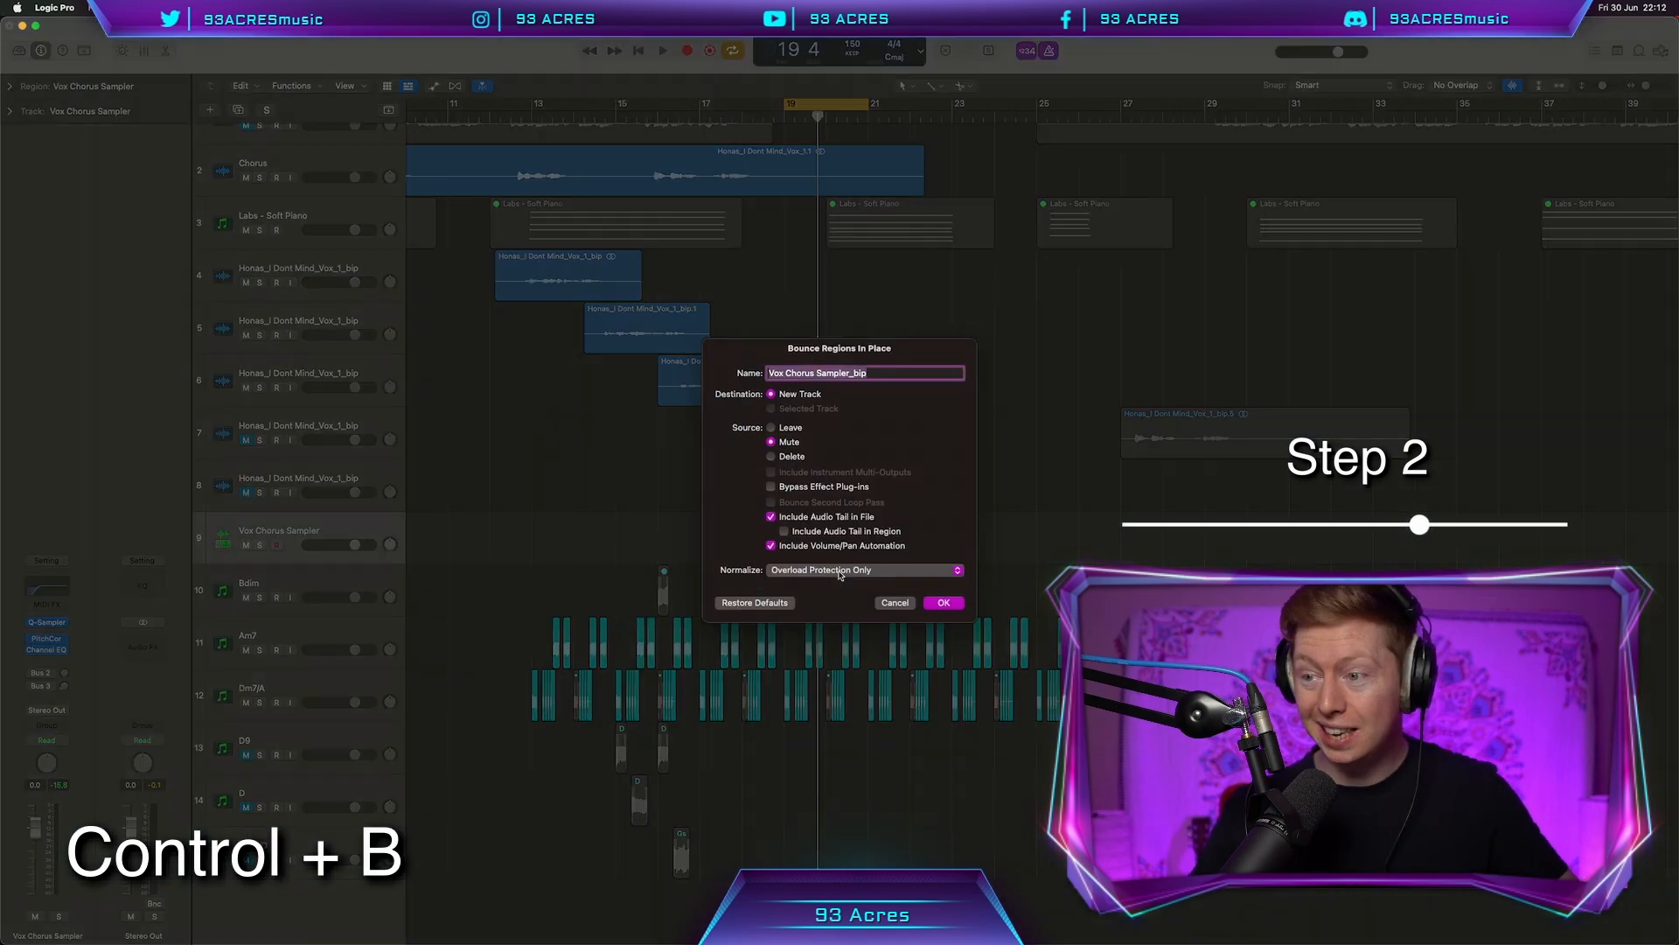
{"action": "key", "text": "Return"}
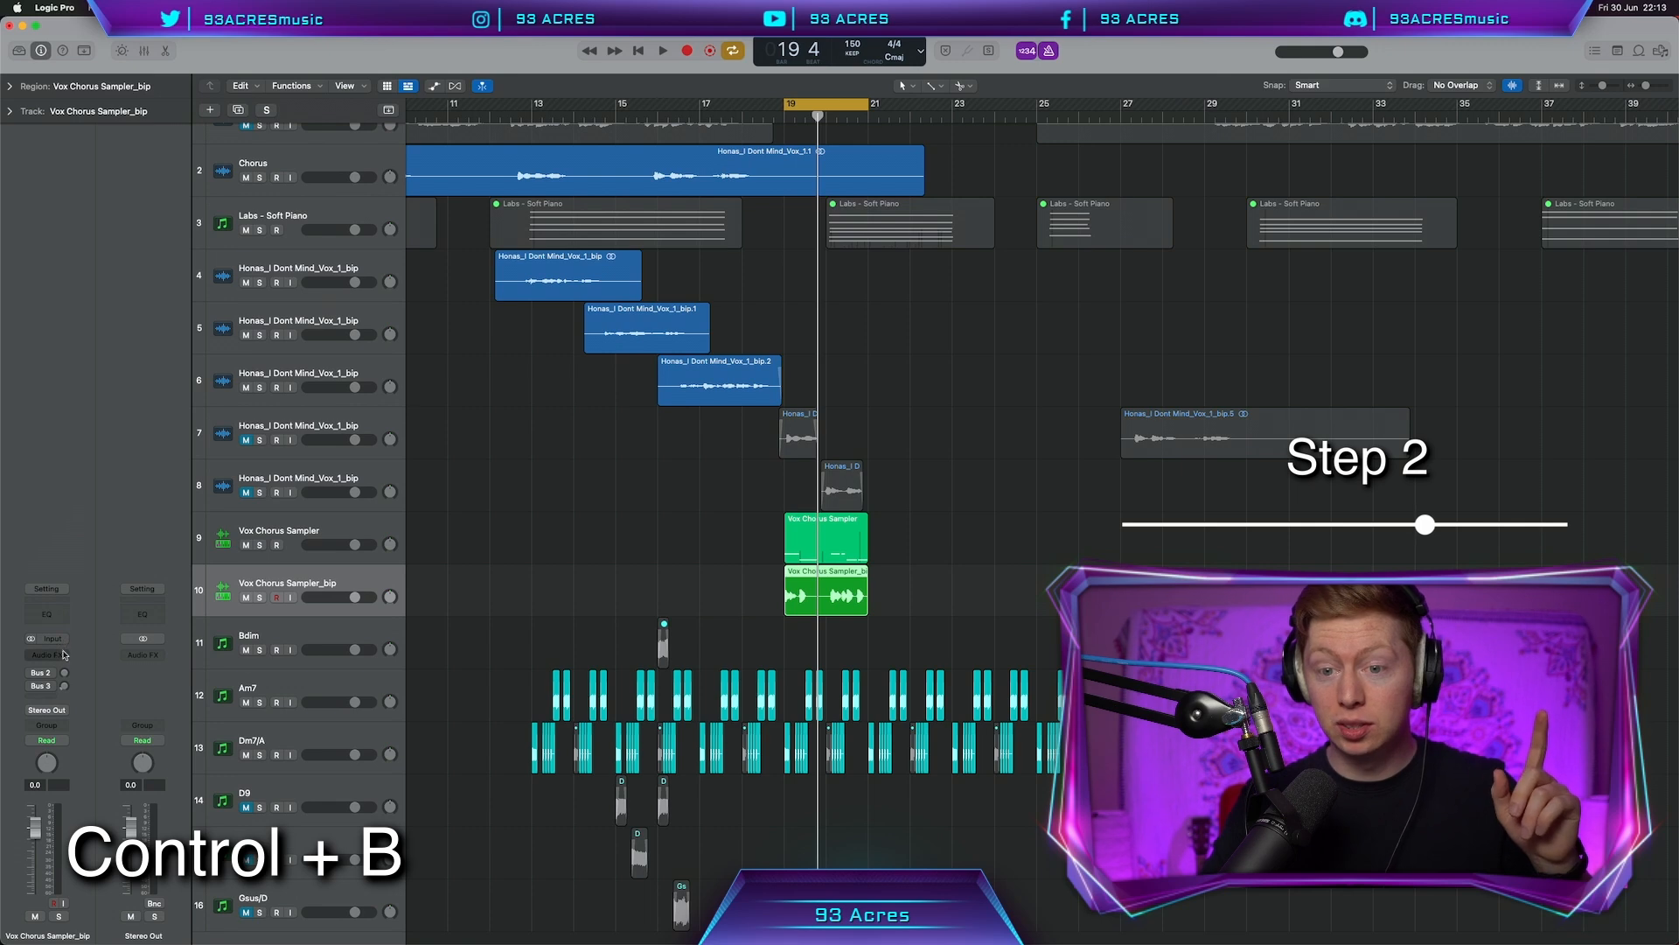
Insert a Pitch Shifter on the bounced Vox Chorus Sampler_bip track and add a software instrument track
{"action": "left_click", "coordinate": [63, 653]}
{"action": "mouse_move", "coordinate": [53, 903]}
{"action": "left_click", "coordinate": [299, 866]}
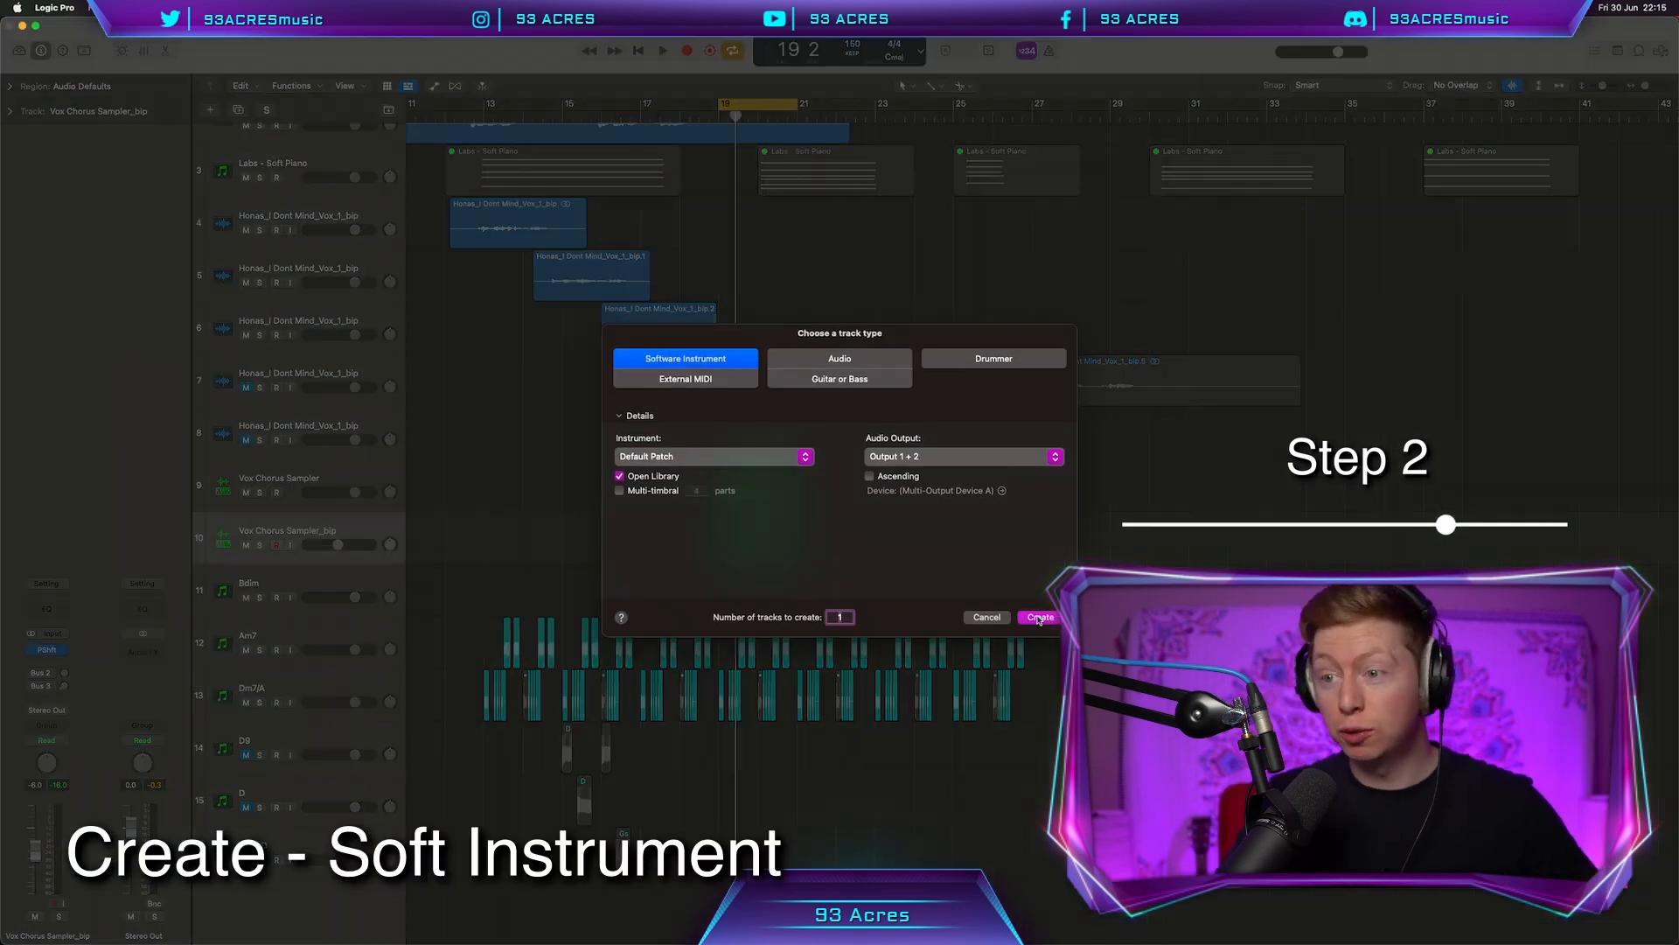
{"action": "left_click", "coordinate": [1039, 618]}
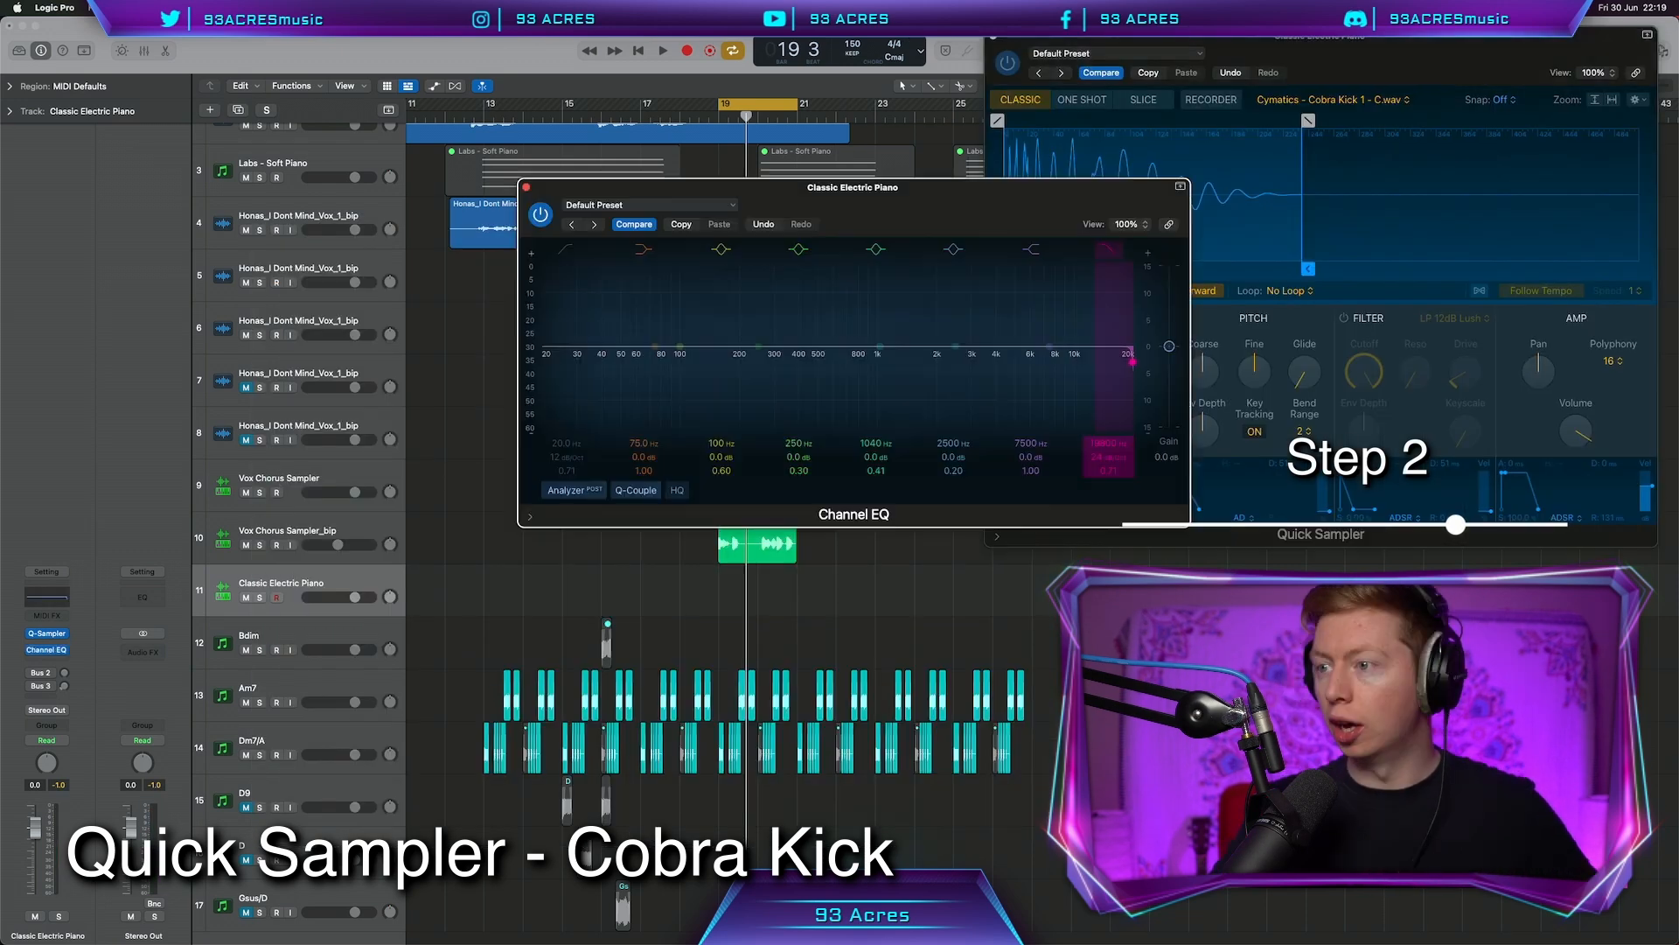
Lower the Channel EQ high cut, colour the Kick Cobra region yellow and duplicate the track
{"action": "left_click_drag", "start_coordinate": [1093, 368], "coordinate": [989, 368]}
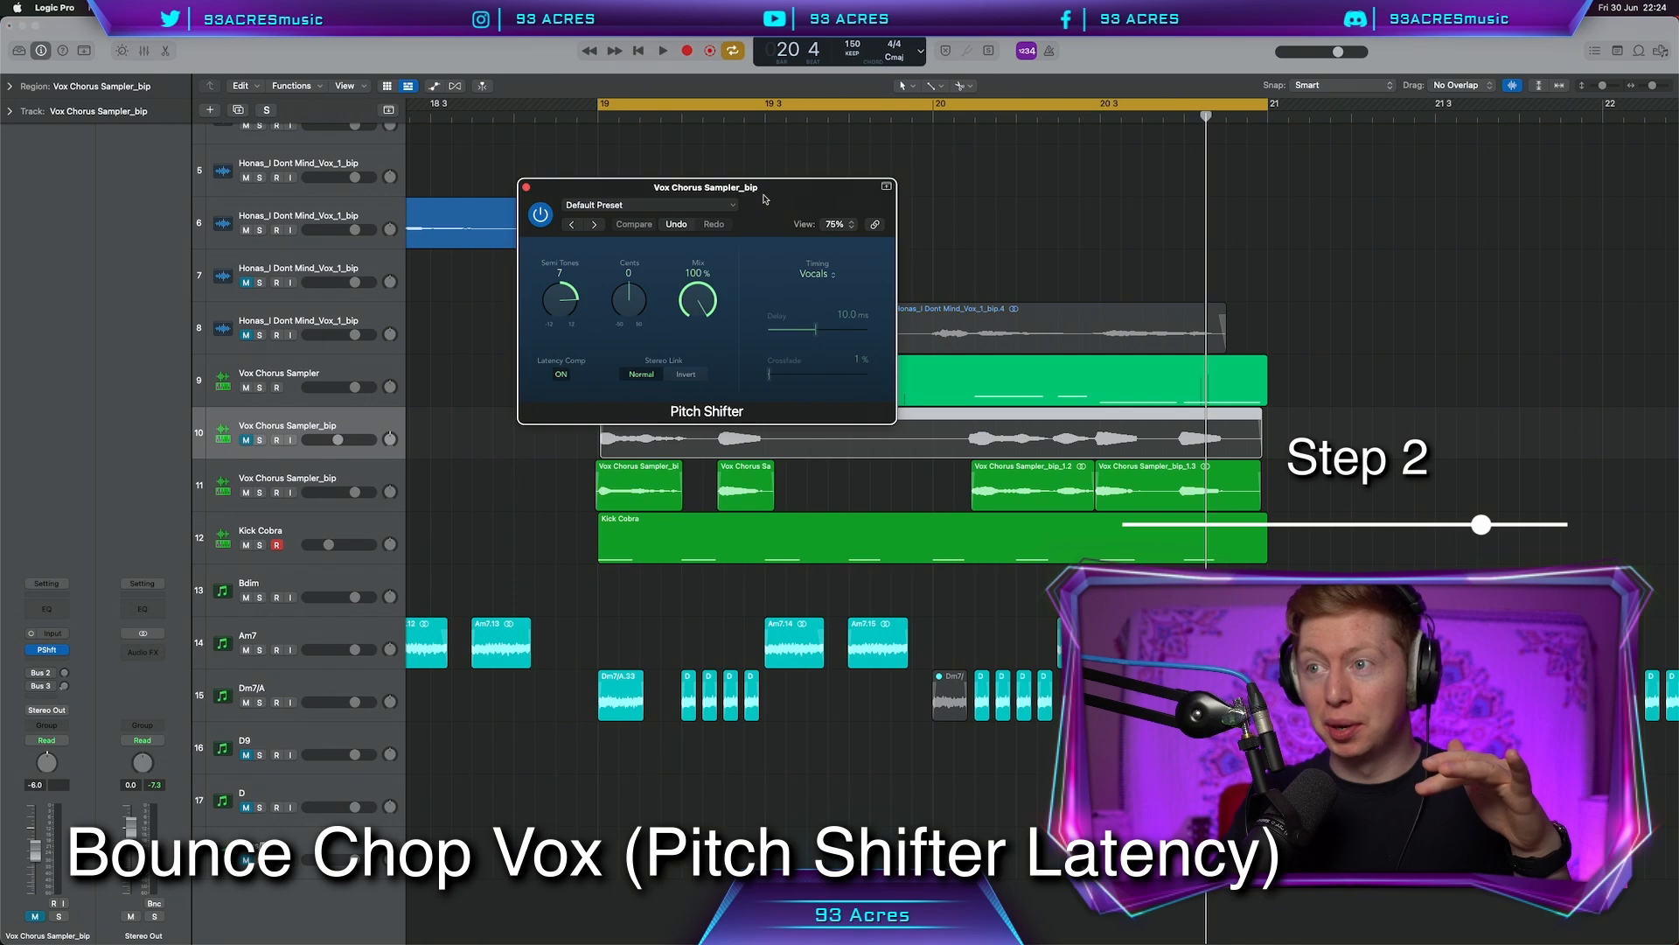
{"action": "left_click_drag", "start_coordinate": [780, 193], "coordinate": [529, 179]}
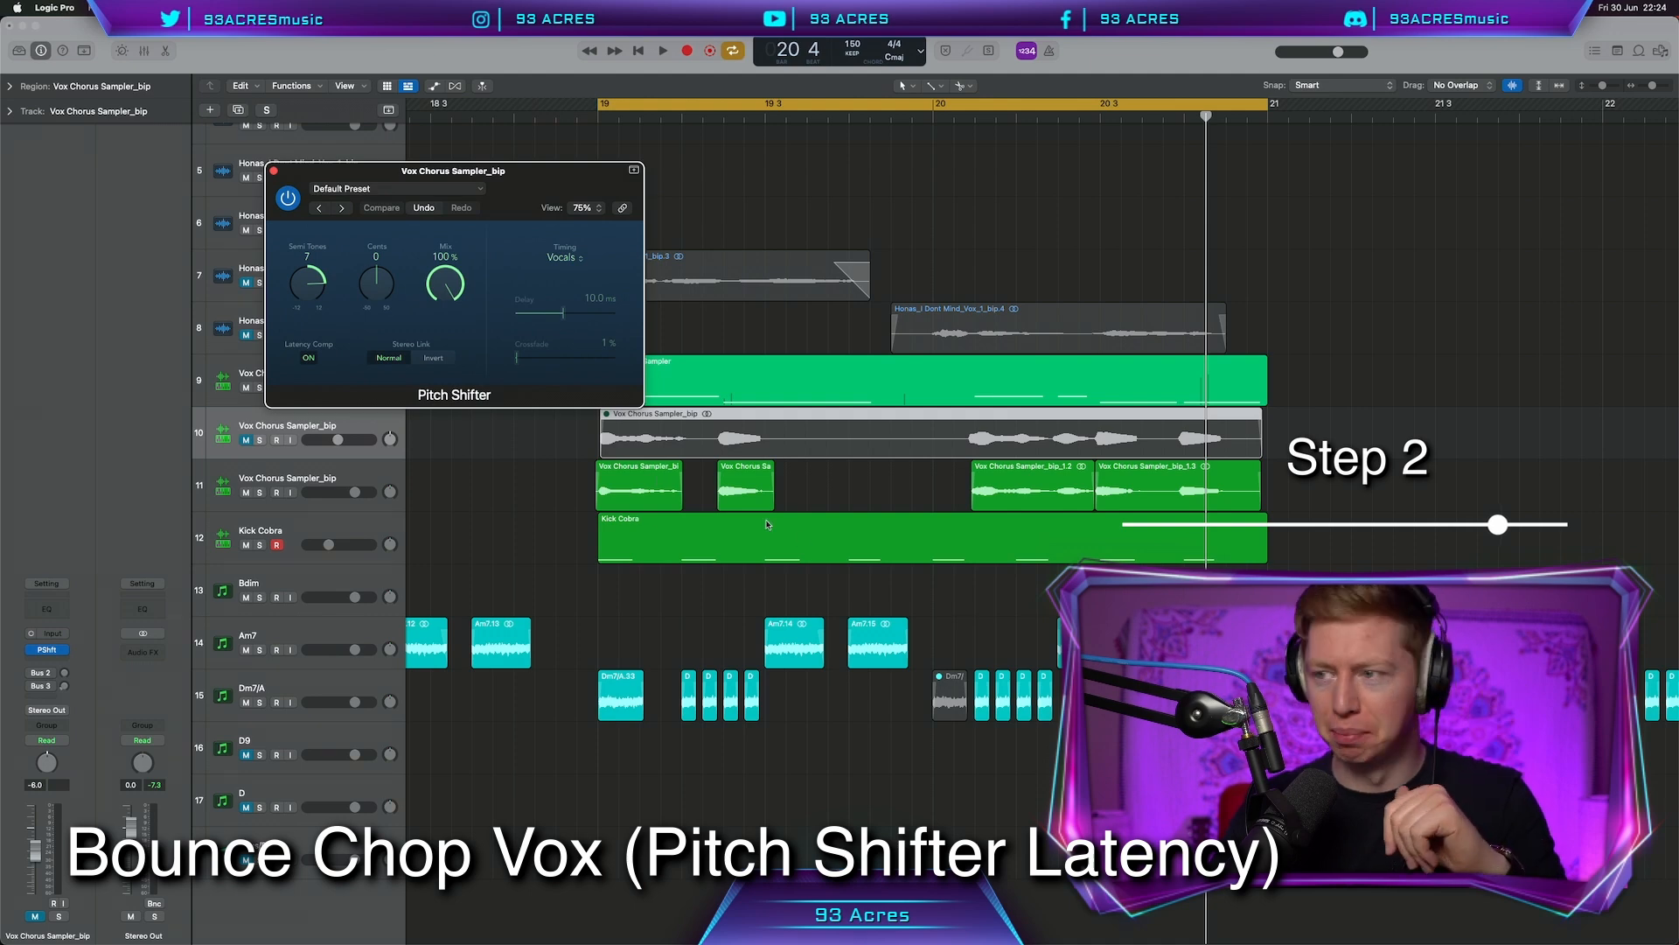
{"action": "left_click", "coordinate": [282, 770]}
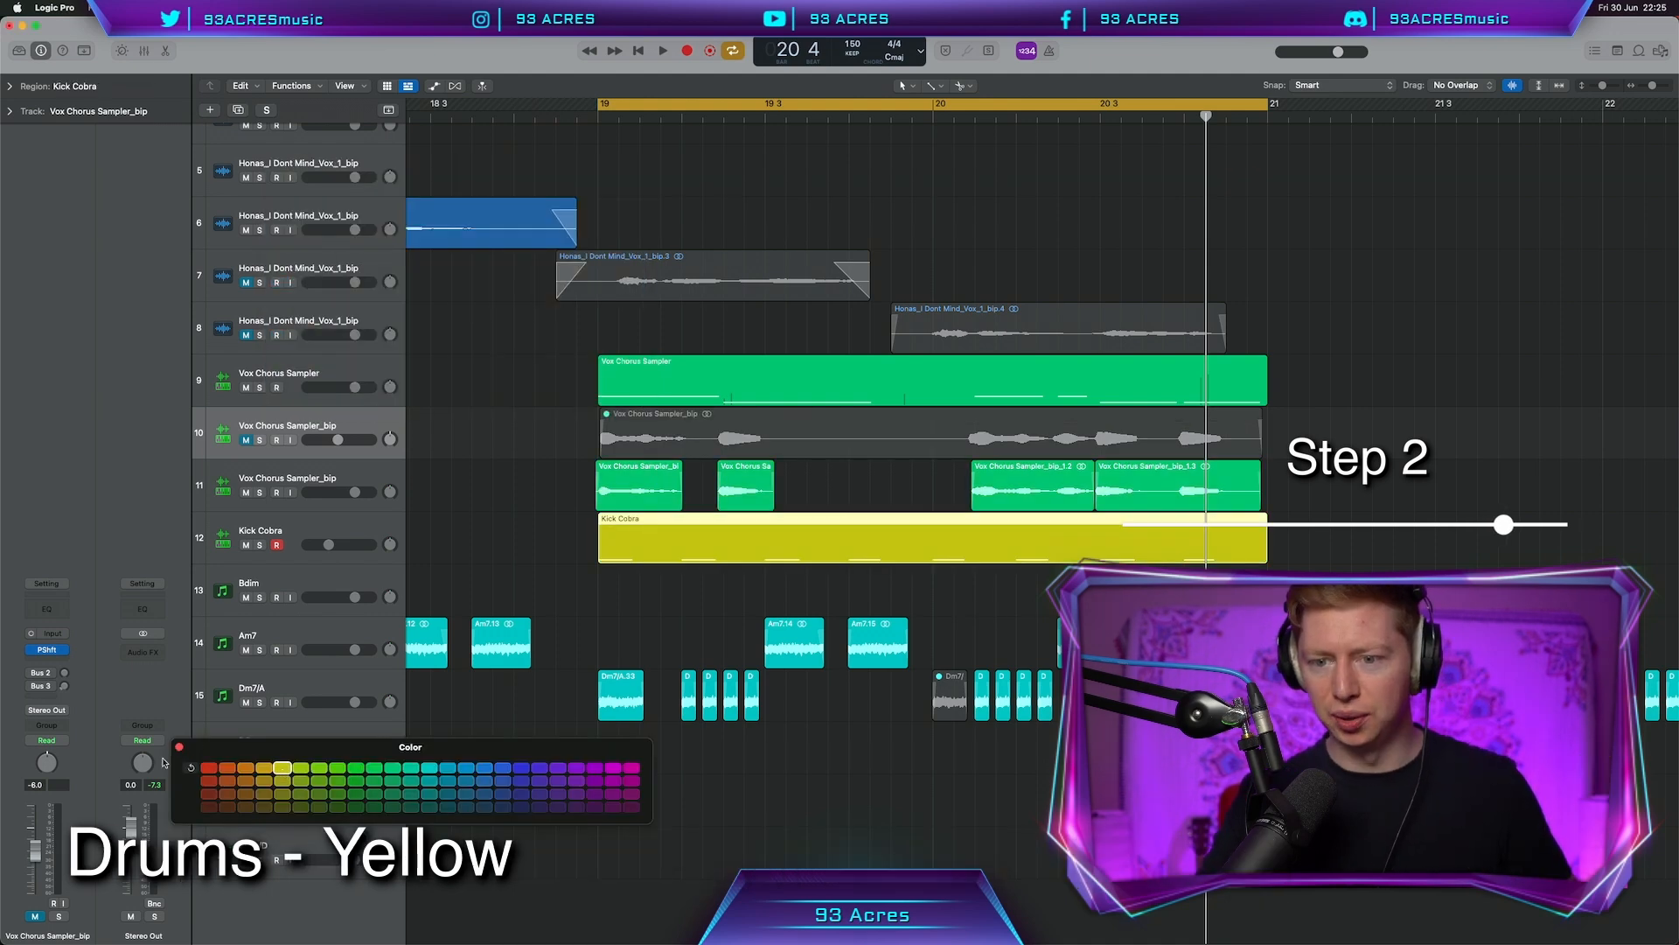
{"action": "key", "text": "super+d"}
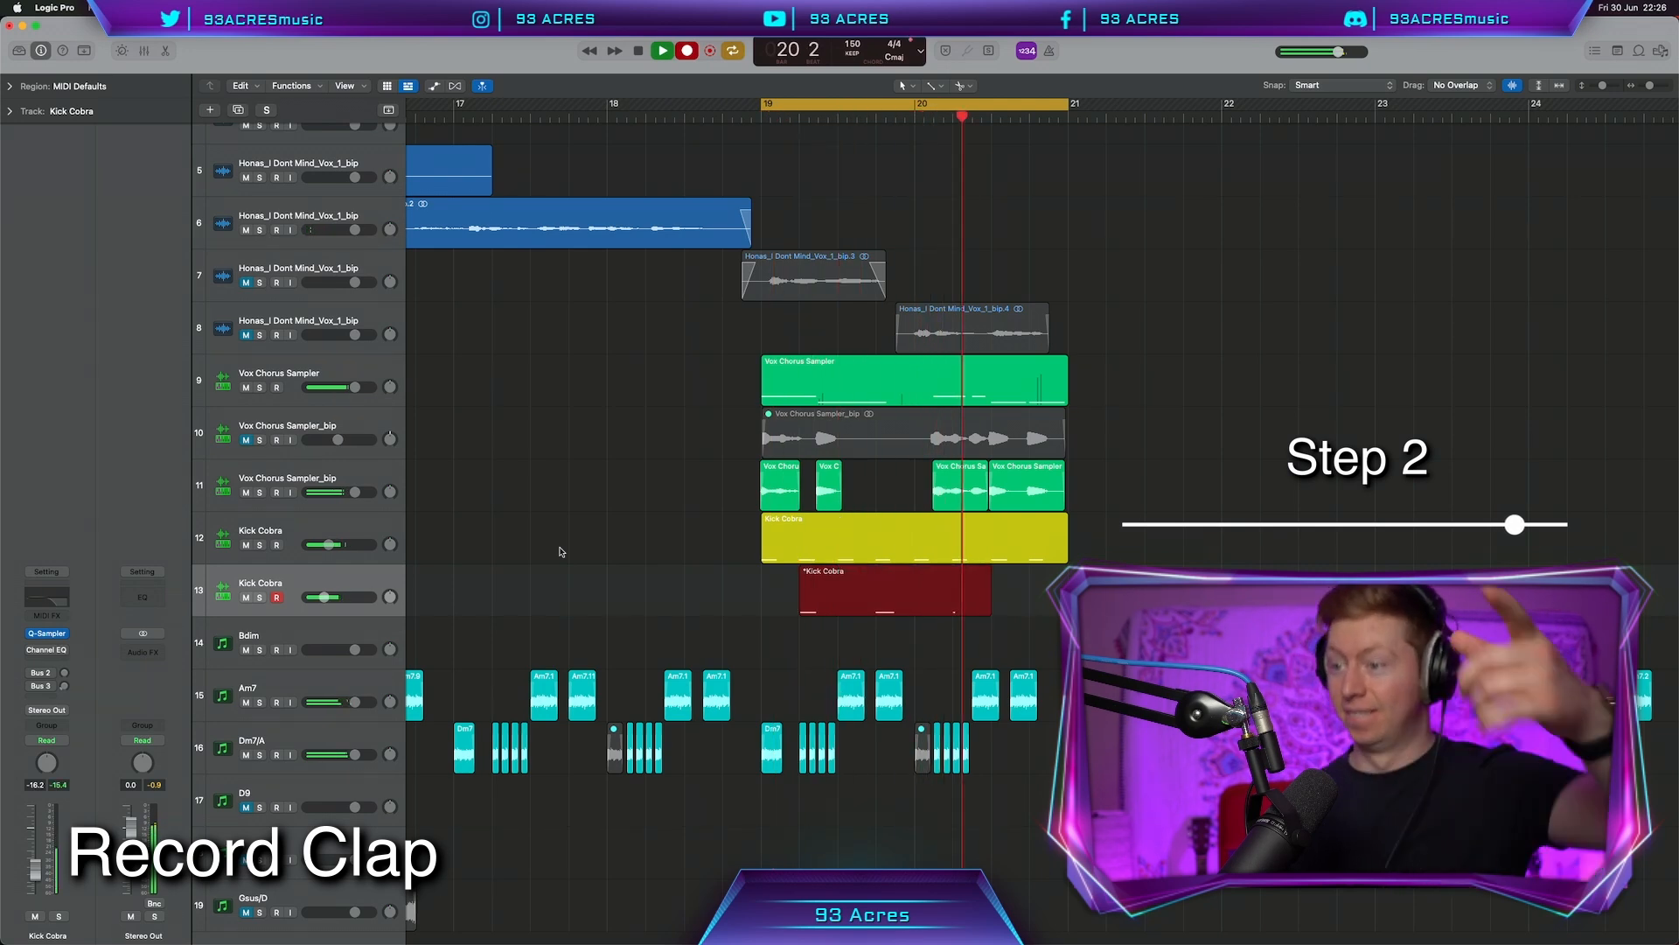
Stop recording, copy the kick region onto the Ride Cobra track and edit its pattern
{"action": "key", "text": "space"}
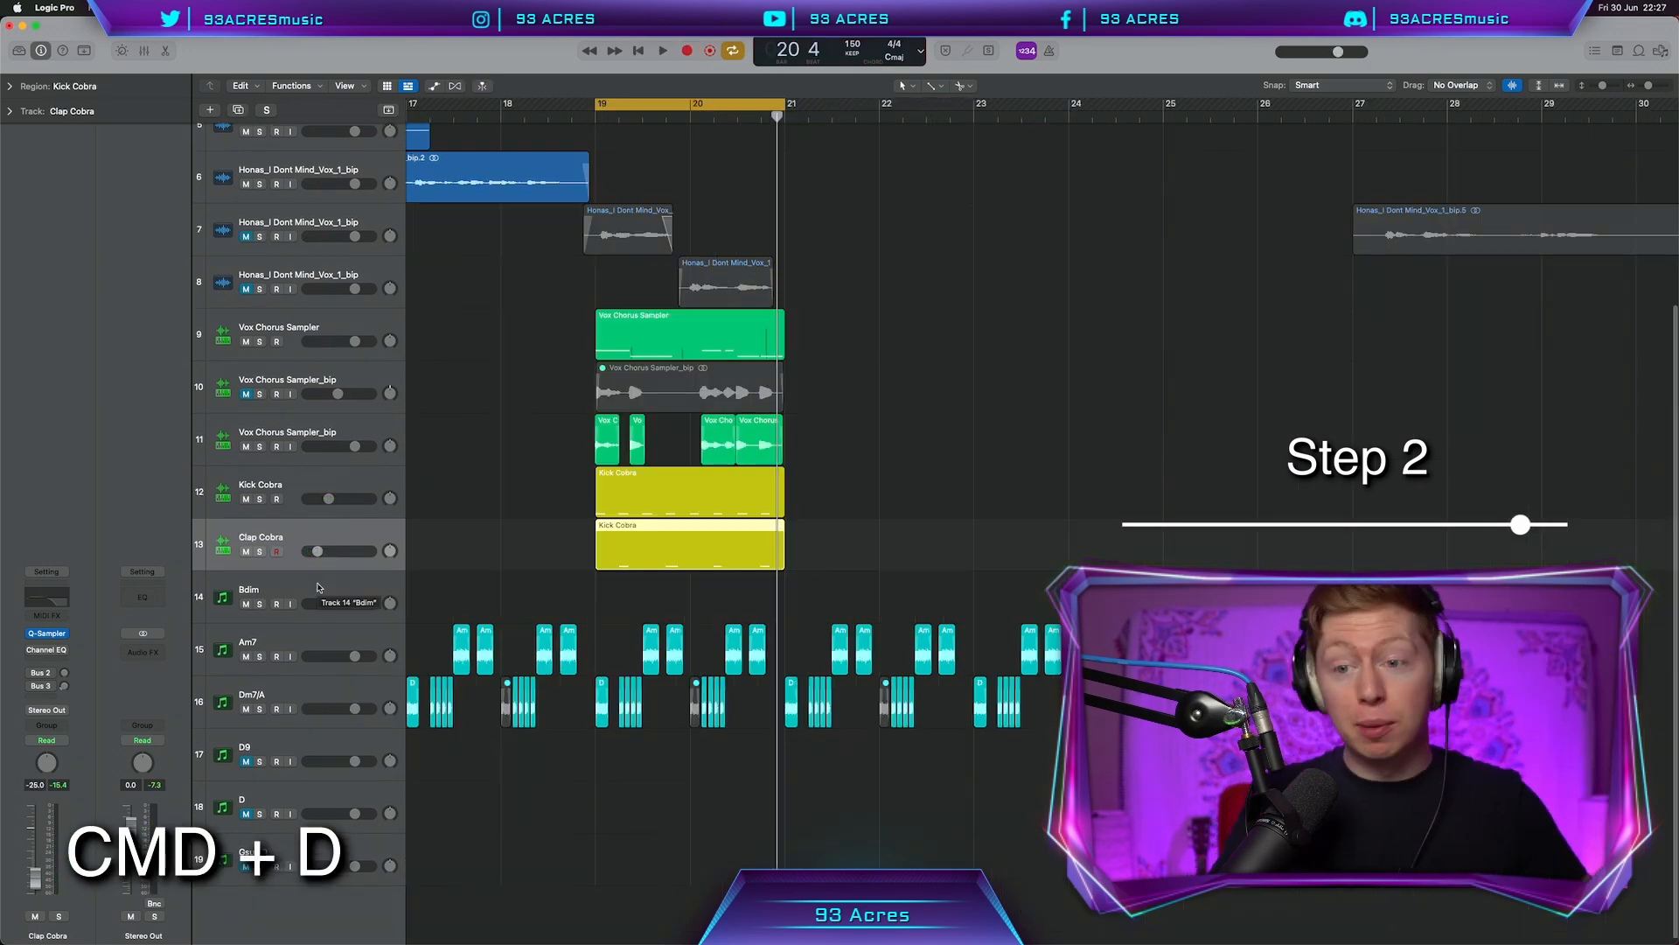
{"action": "left_click", "coordinate": [318, 587]}
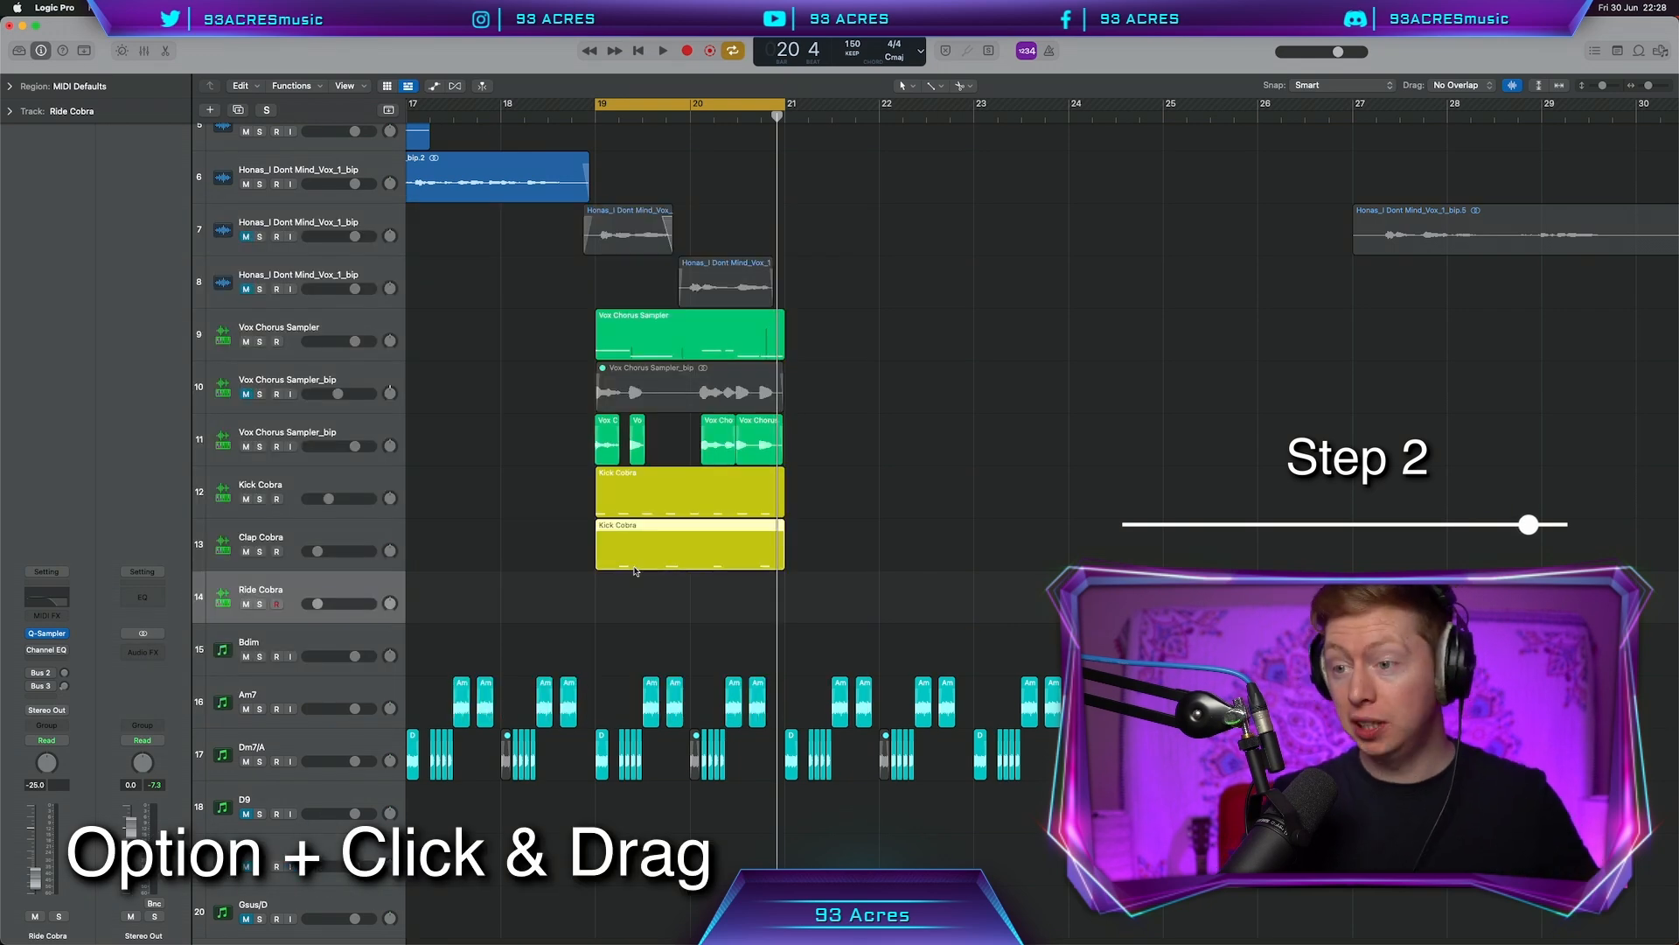
{"action": "left_click_drag", "start_coordinate": [665, 473], "coordinate": [636, 586]}
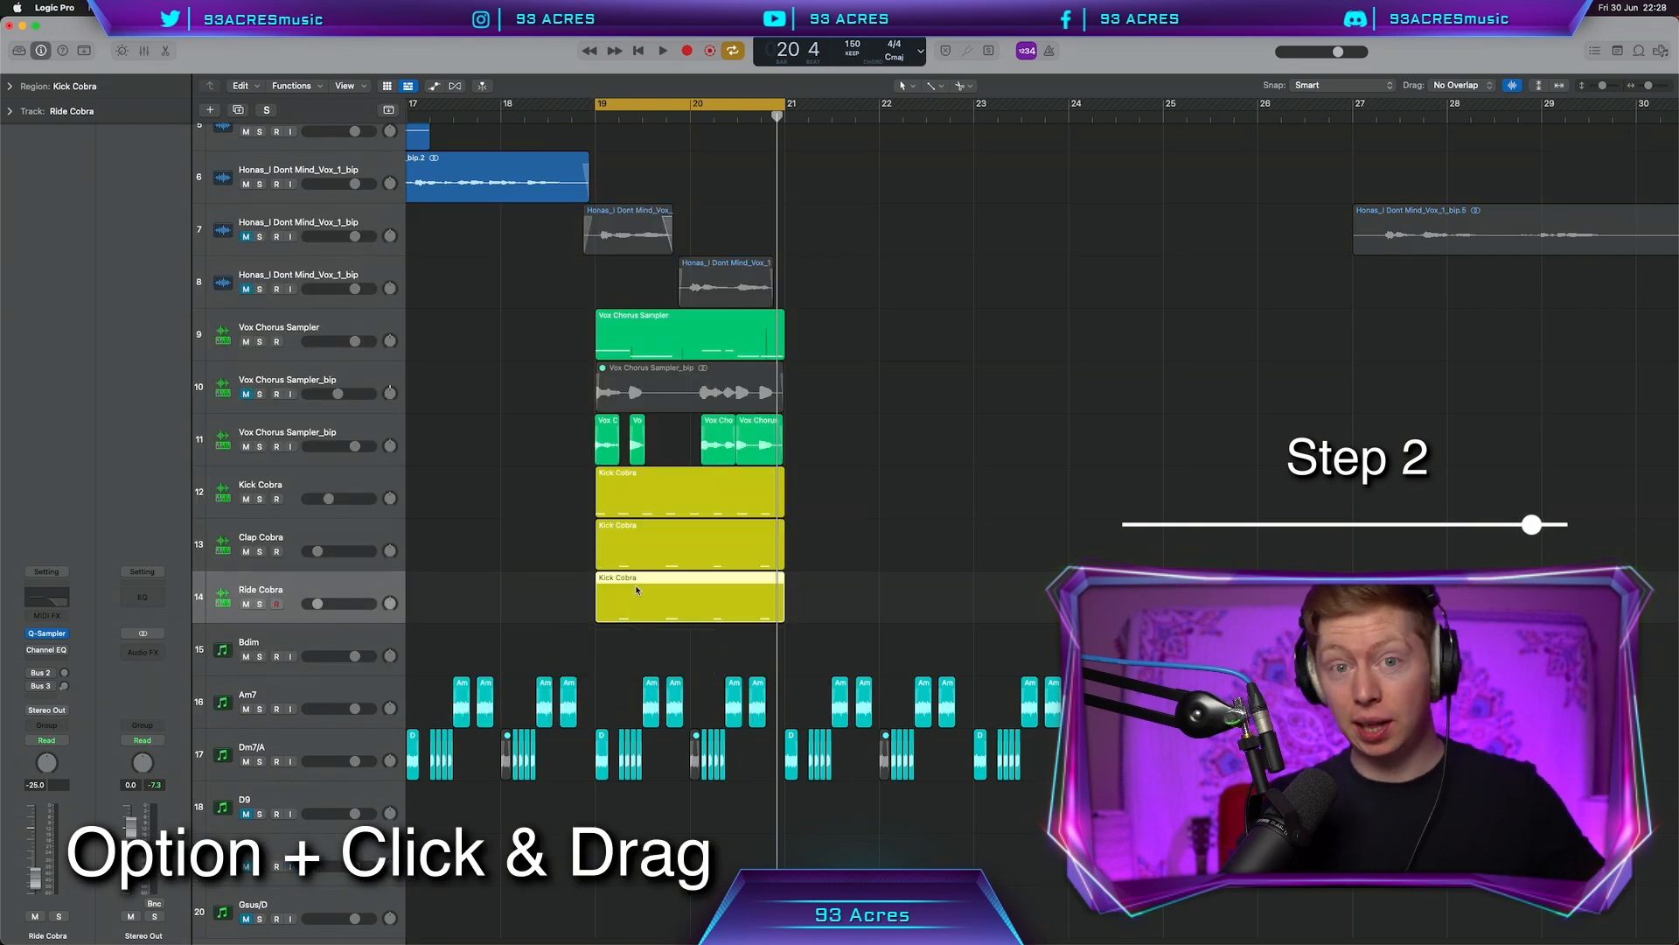
{"action": "double_click", "coordinate": [636, 586]}
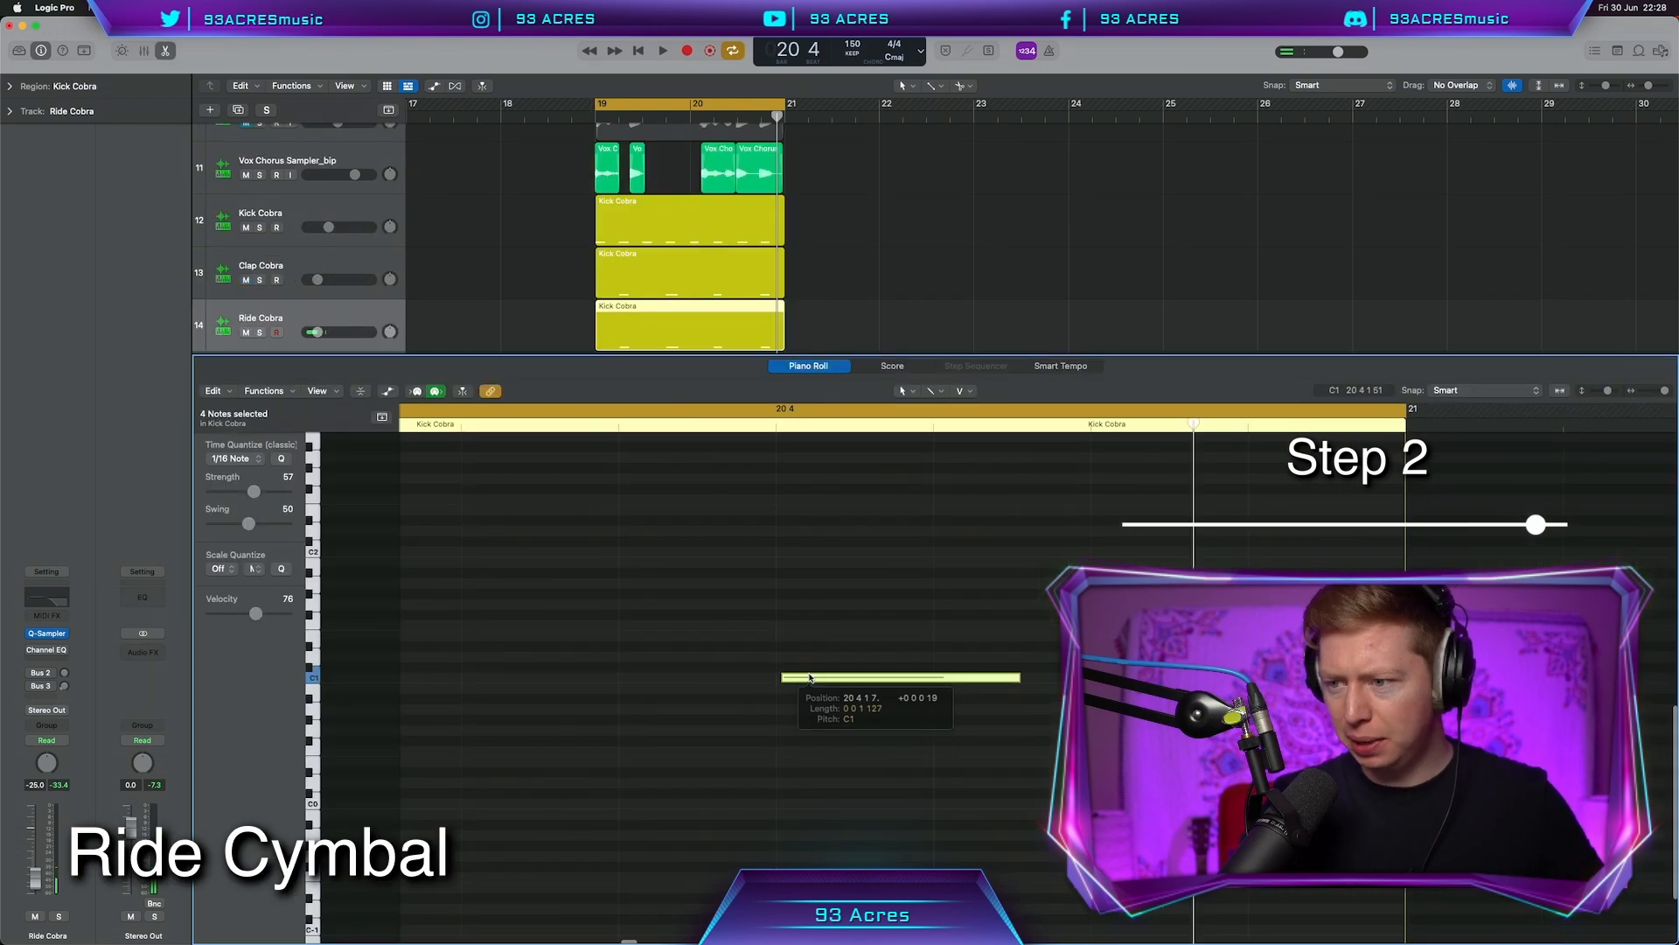
{"action": "key", "text": "space"}
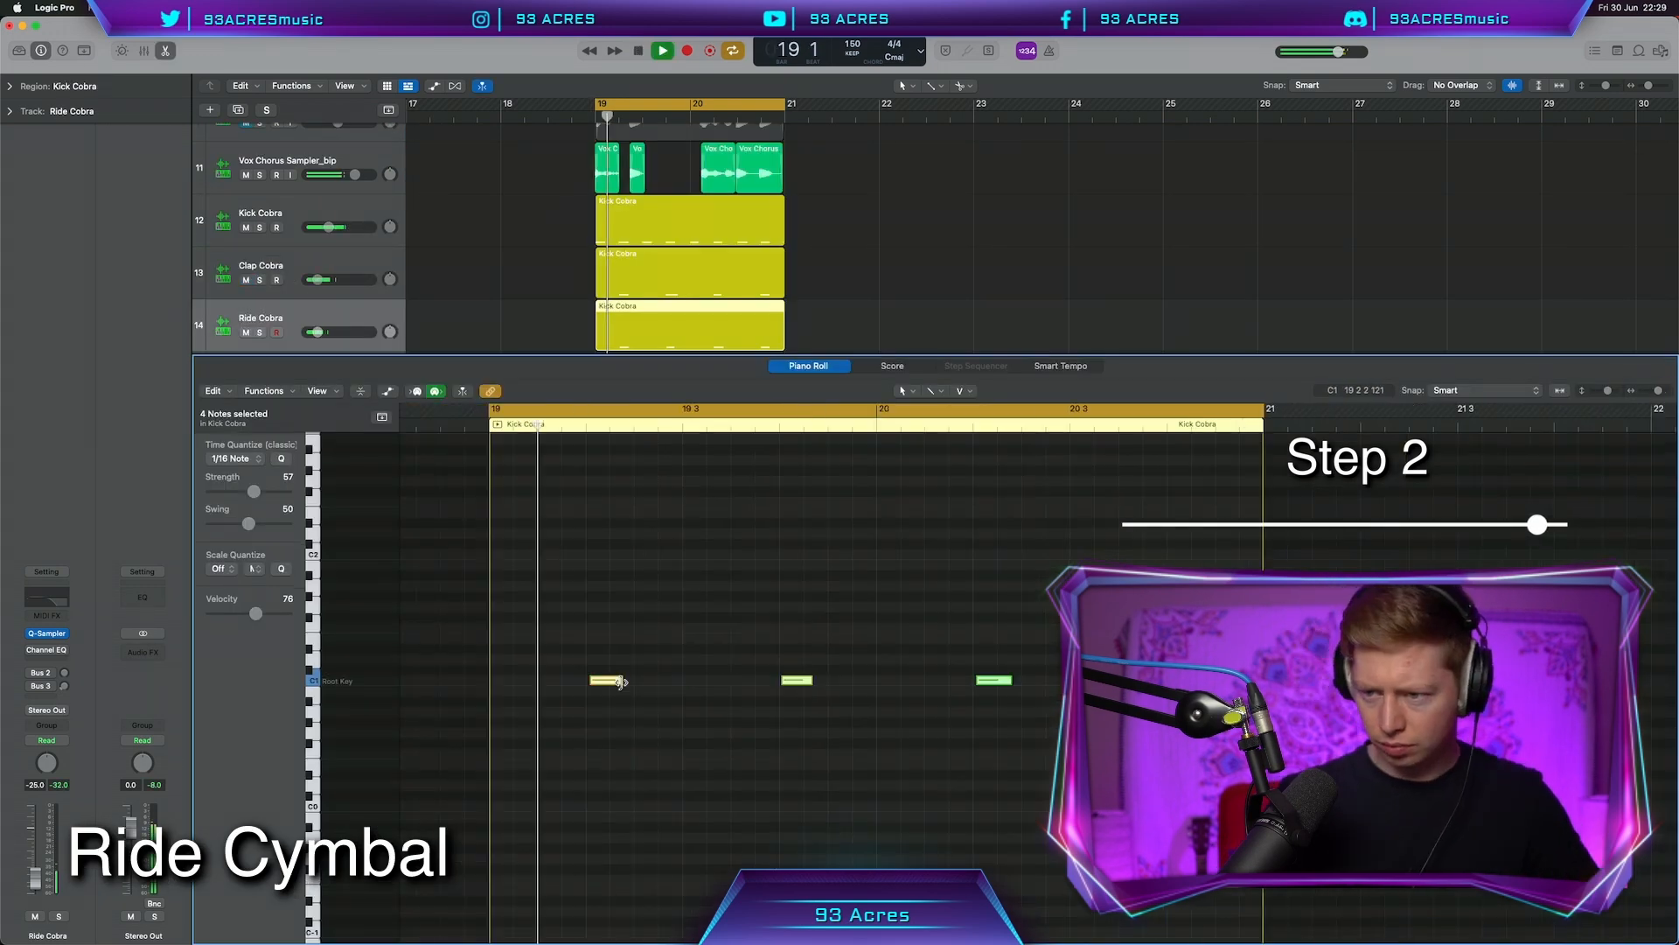
{"action": "left_click", "coordinate": [772, 710]}
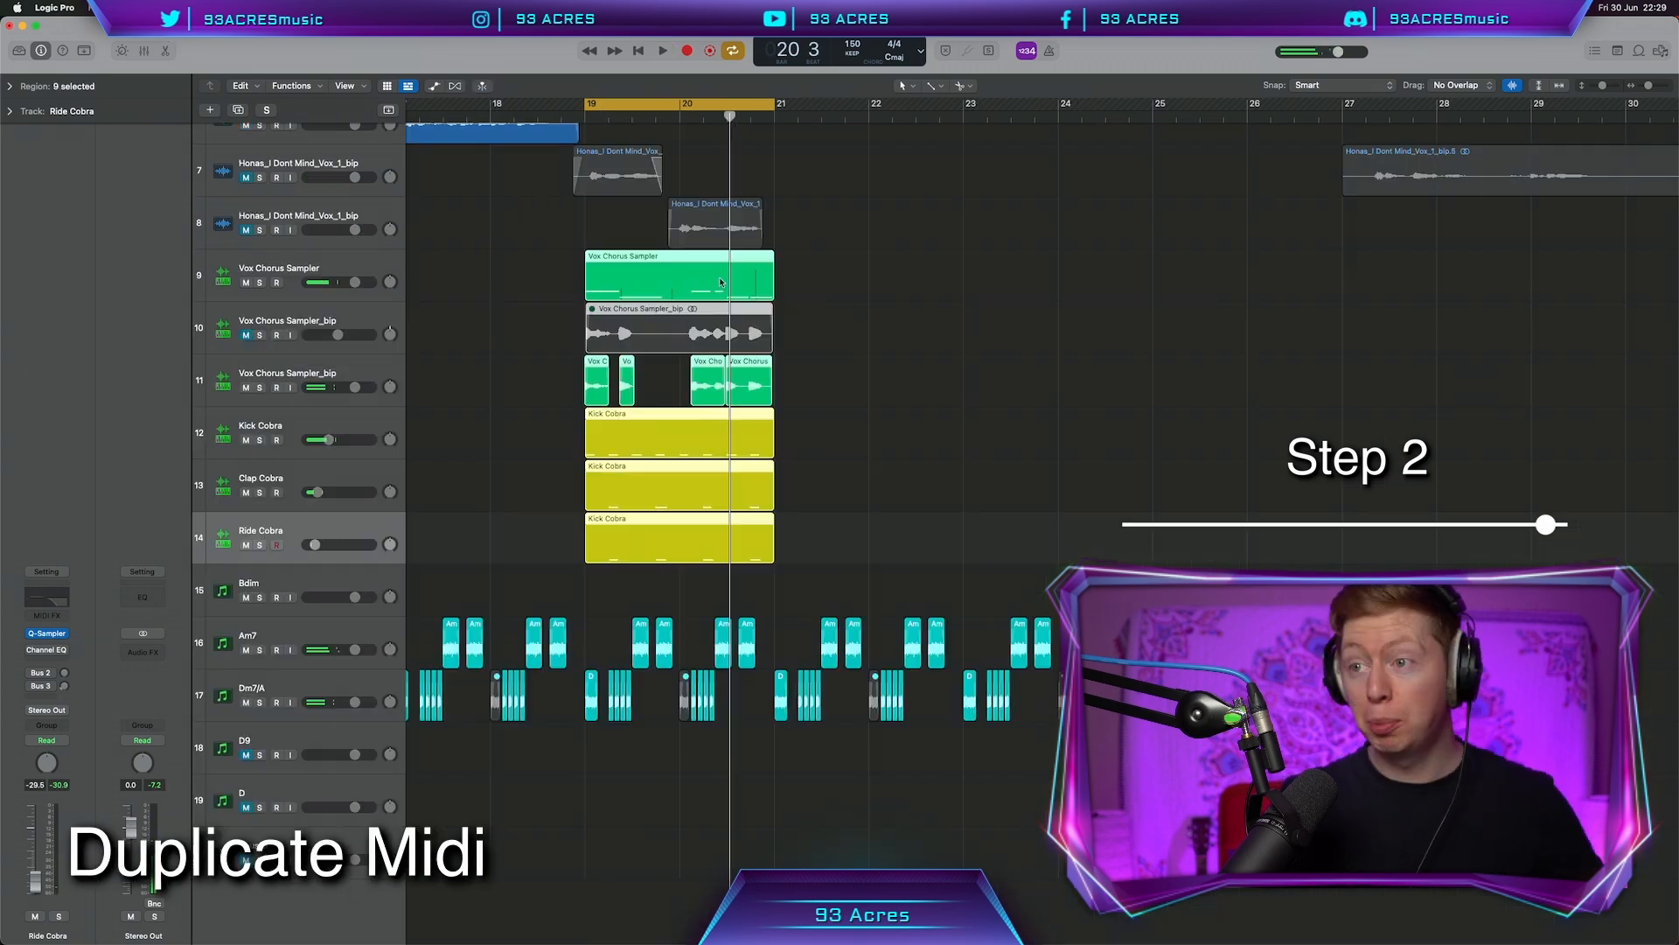
Duplicate the vocal, drum and D9.2 chord regions further along to bar 23, then play back
{"action": "left_click_drag", "start_coordinate": [595, 300], "coordinate": [787, 300]}
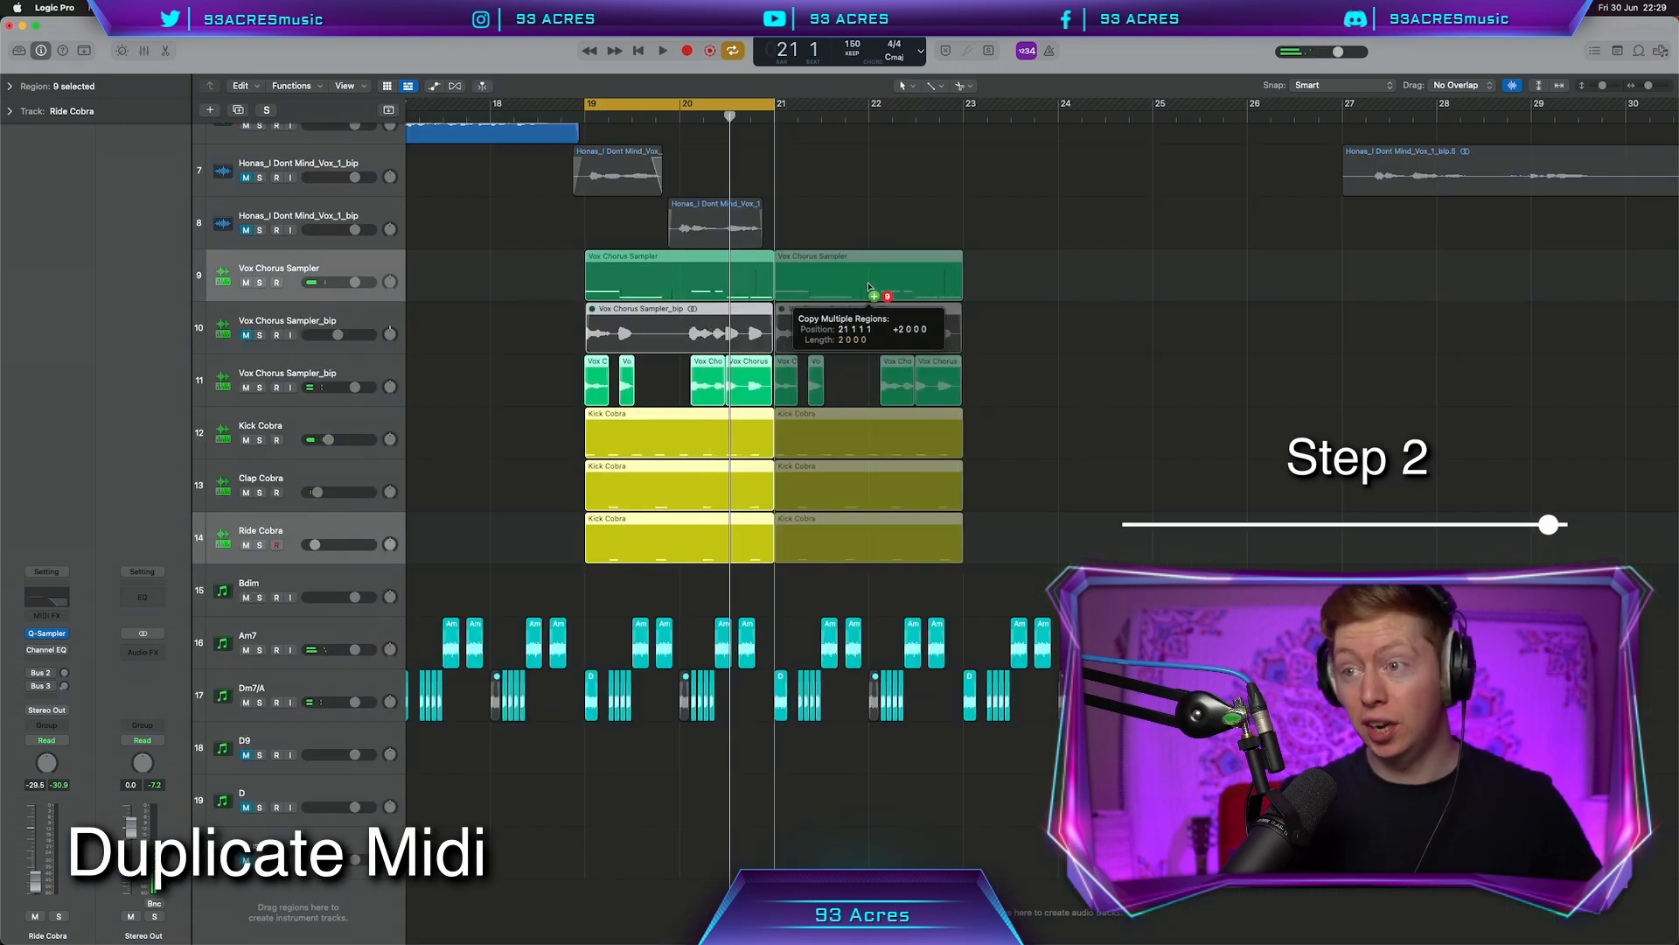
{"action": "left_click_drag", "start_coordinate": [591, 702], "coordinate": [700, 703]}
{"action": "key", "text": "space"}
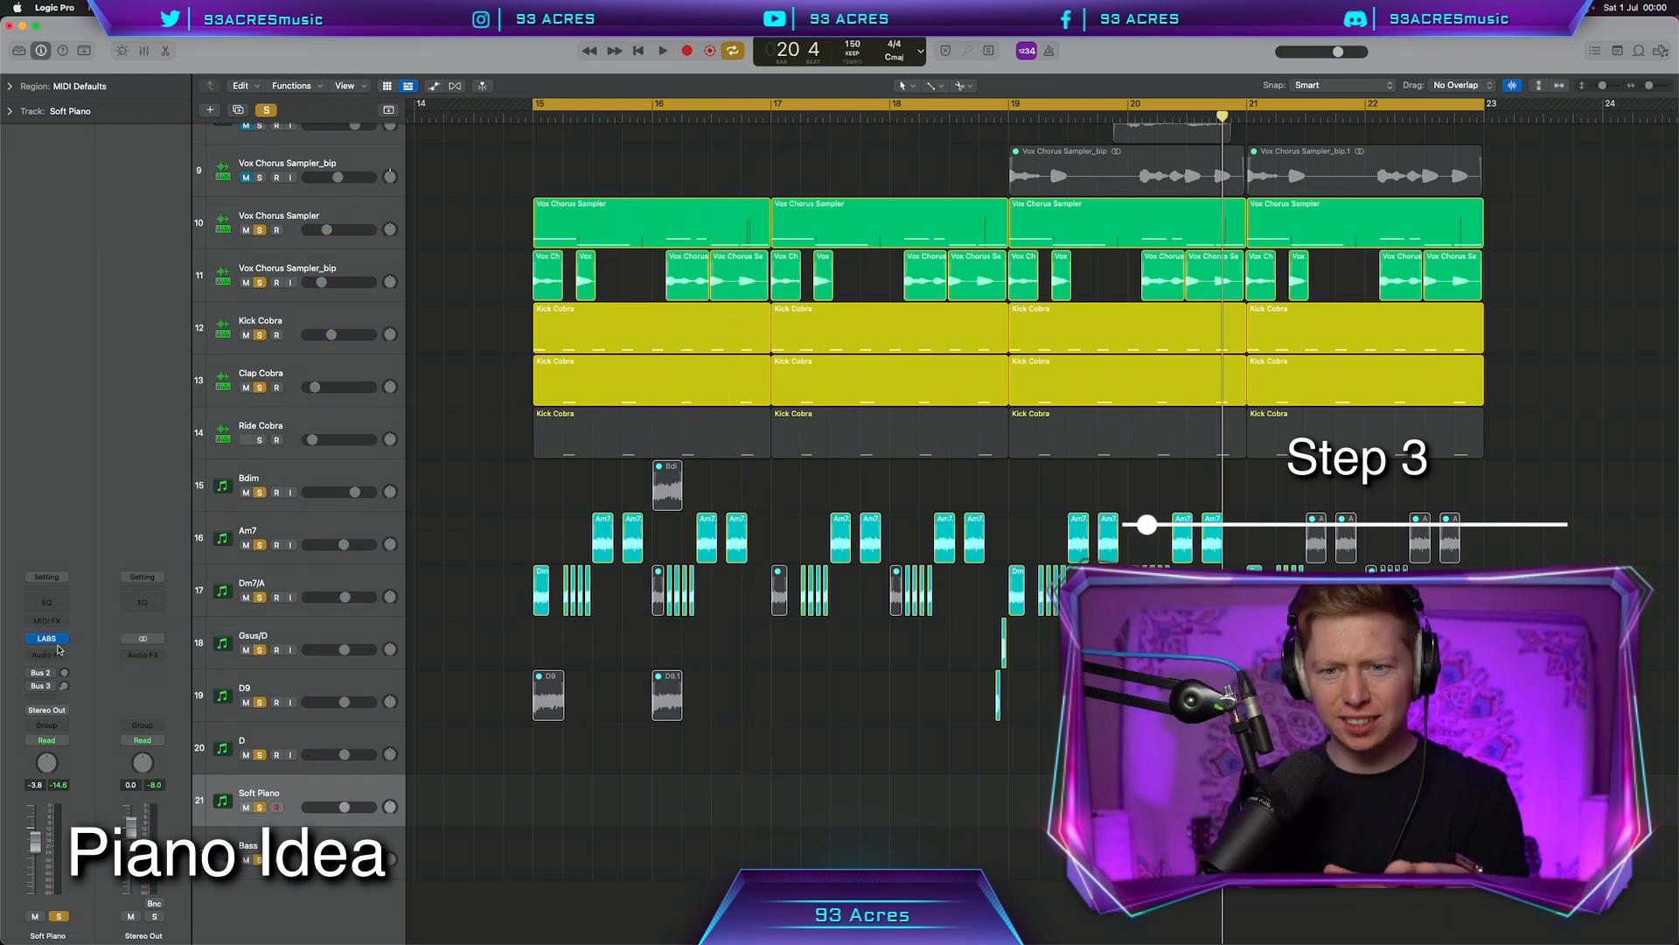
Insert Kickstart 2 on the Soft Piano track
{"action": "left_click", "coordinate": [58, 649]}
{"action": "mouse_move", "coordinate": [175, 806]}
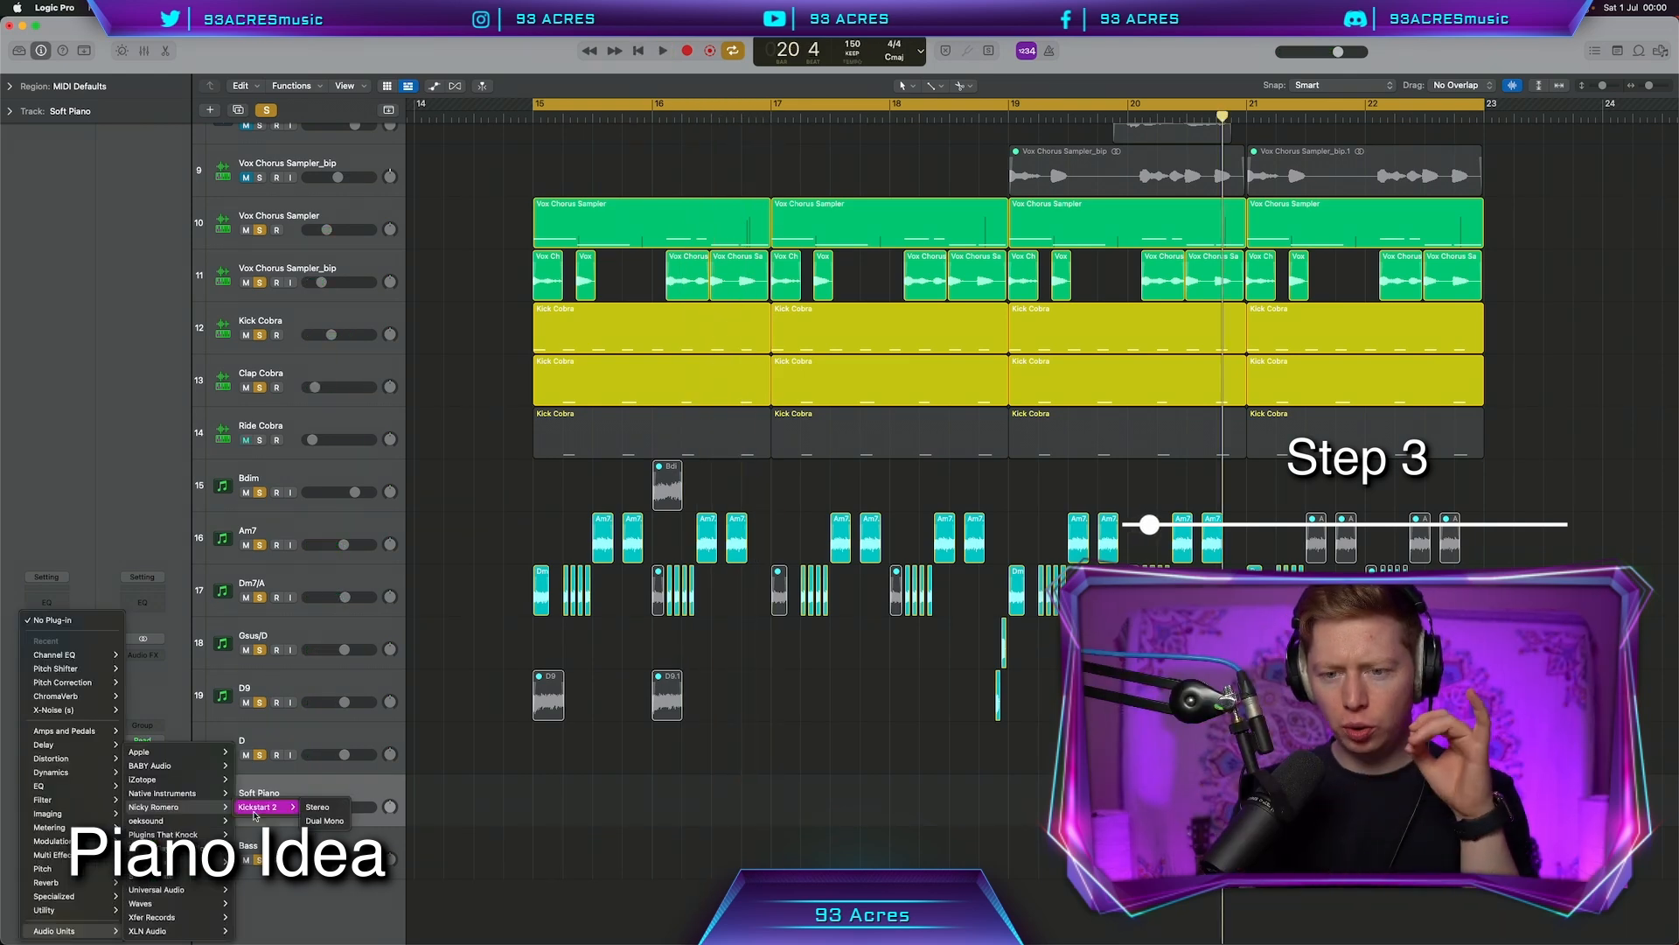
{"action": "left_click", "coordinate": [311, 808]}
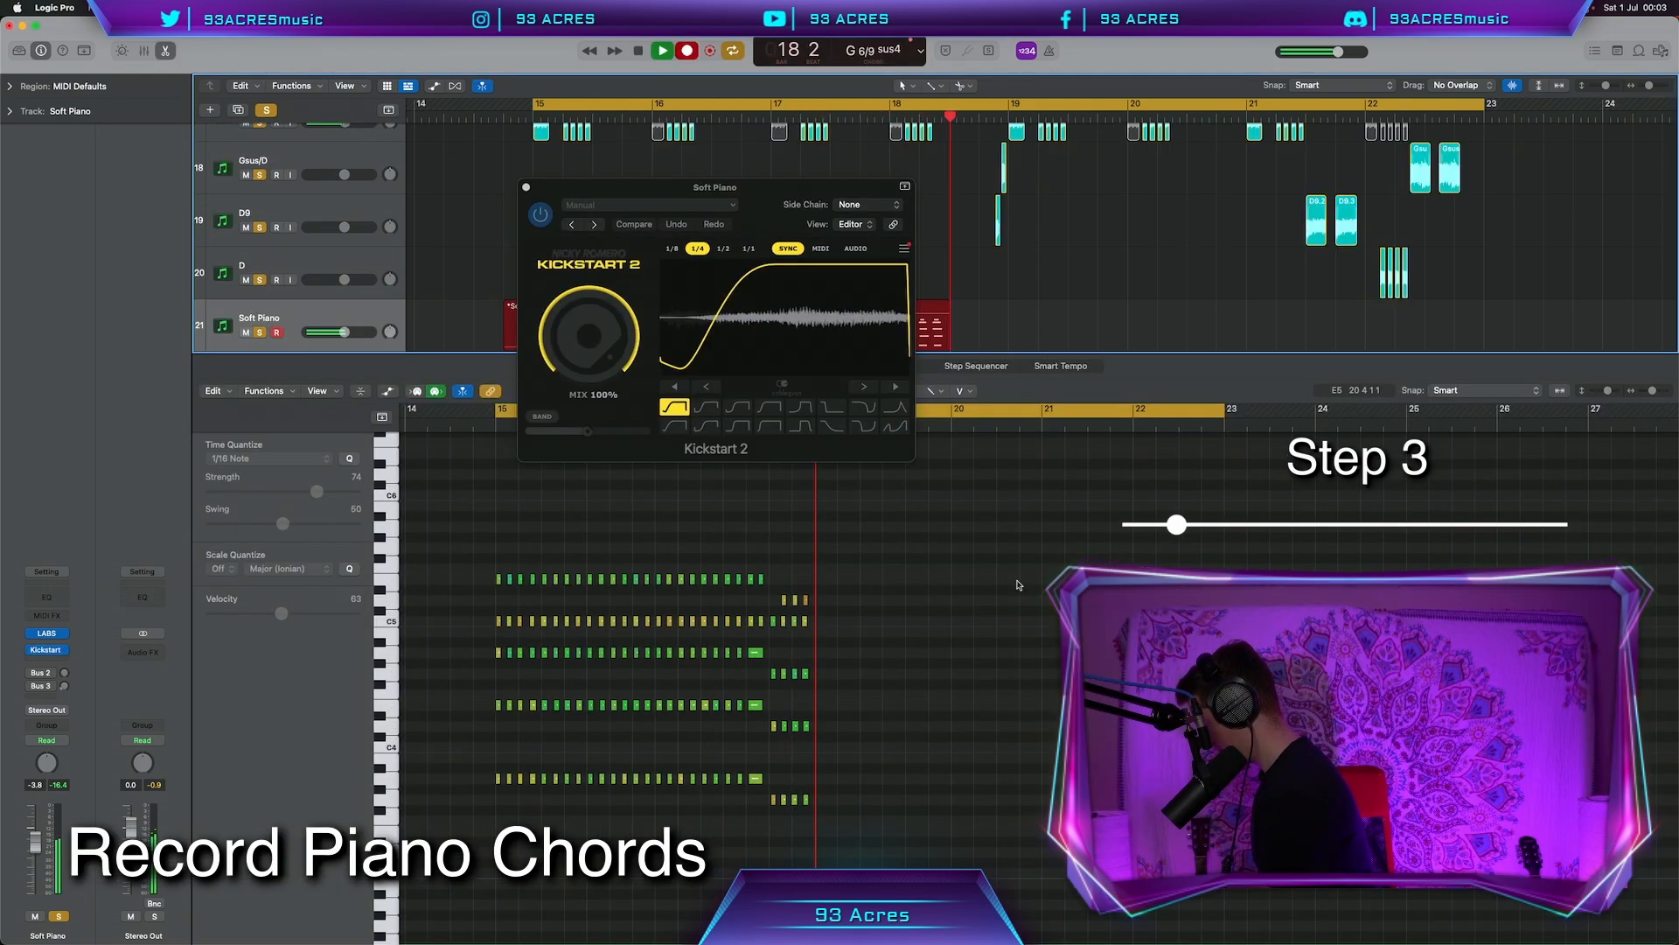
Add a Chorus effect to the Soft Piano and audition it from bar 15
{"action": "left_click", "coordinate": [46, 650]}
{"action": "mouse_move", "coordinate": [66, 837]}
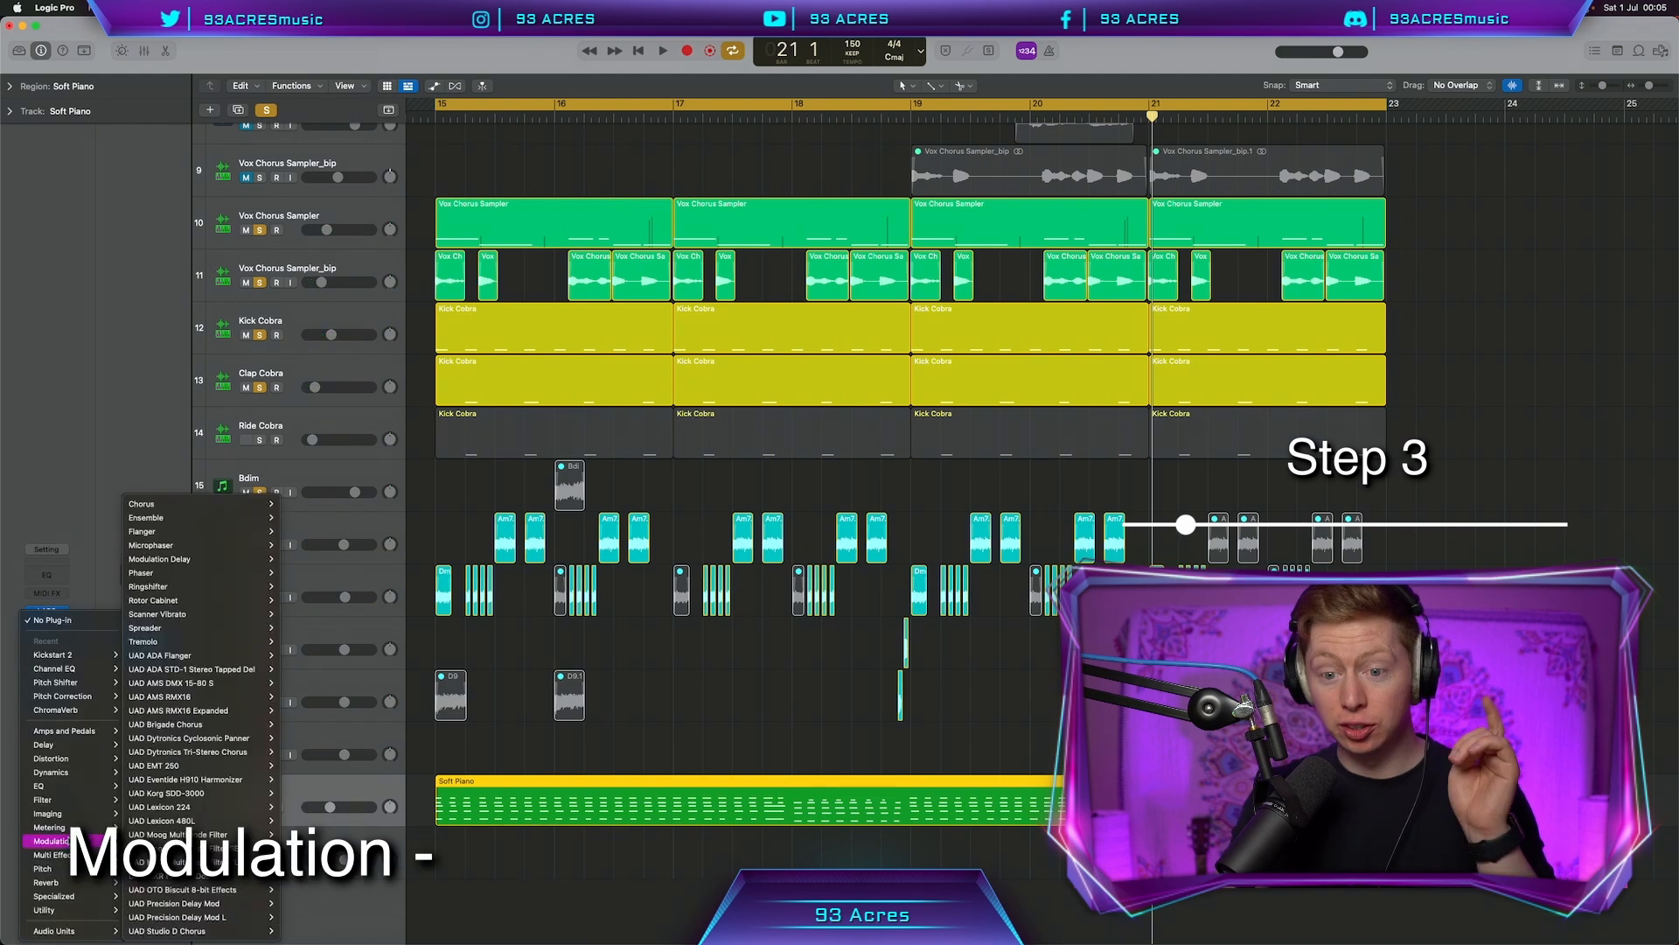
{"action": "mouse_move", "coordinate": [245, 503]}
{"action": "left_click", "coordinate": [300, 505]}
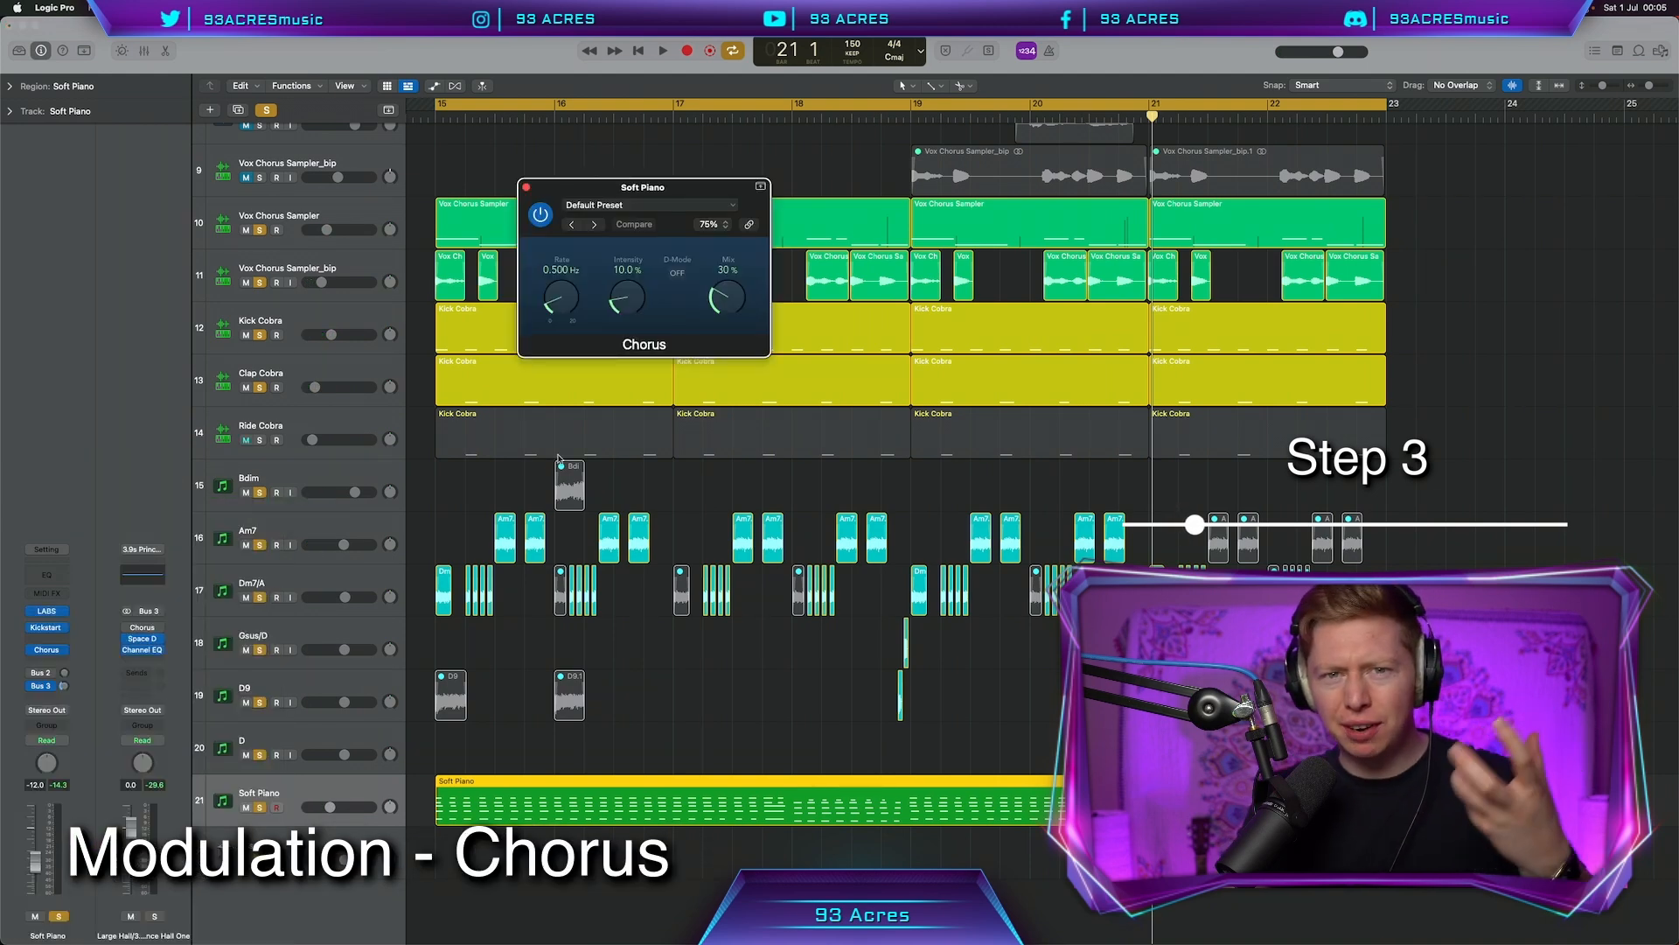
{"action": "key", "text": "space"}
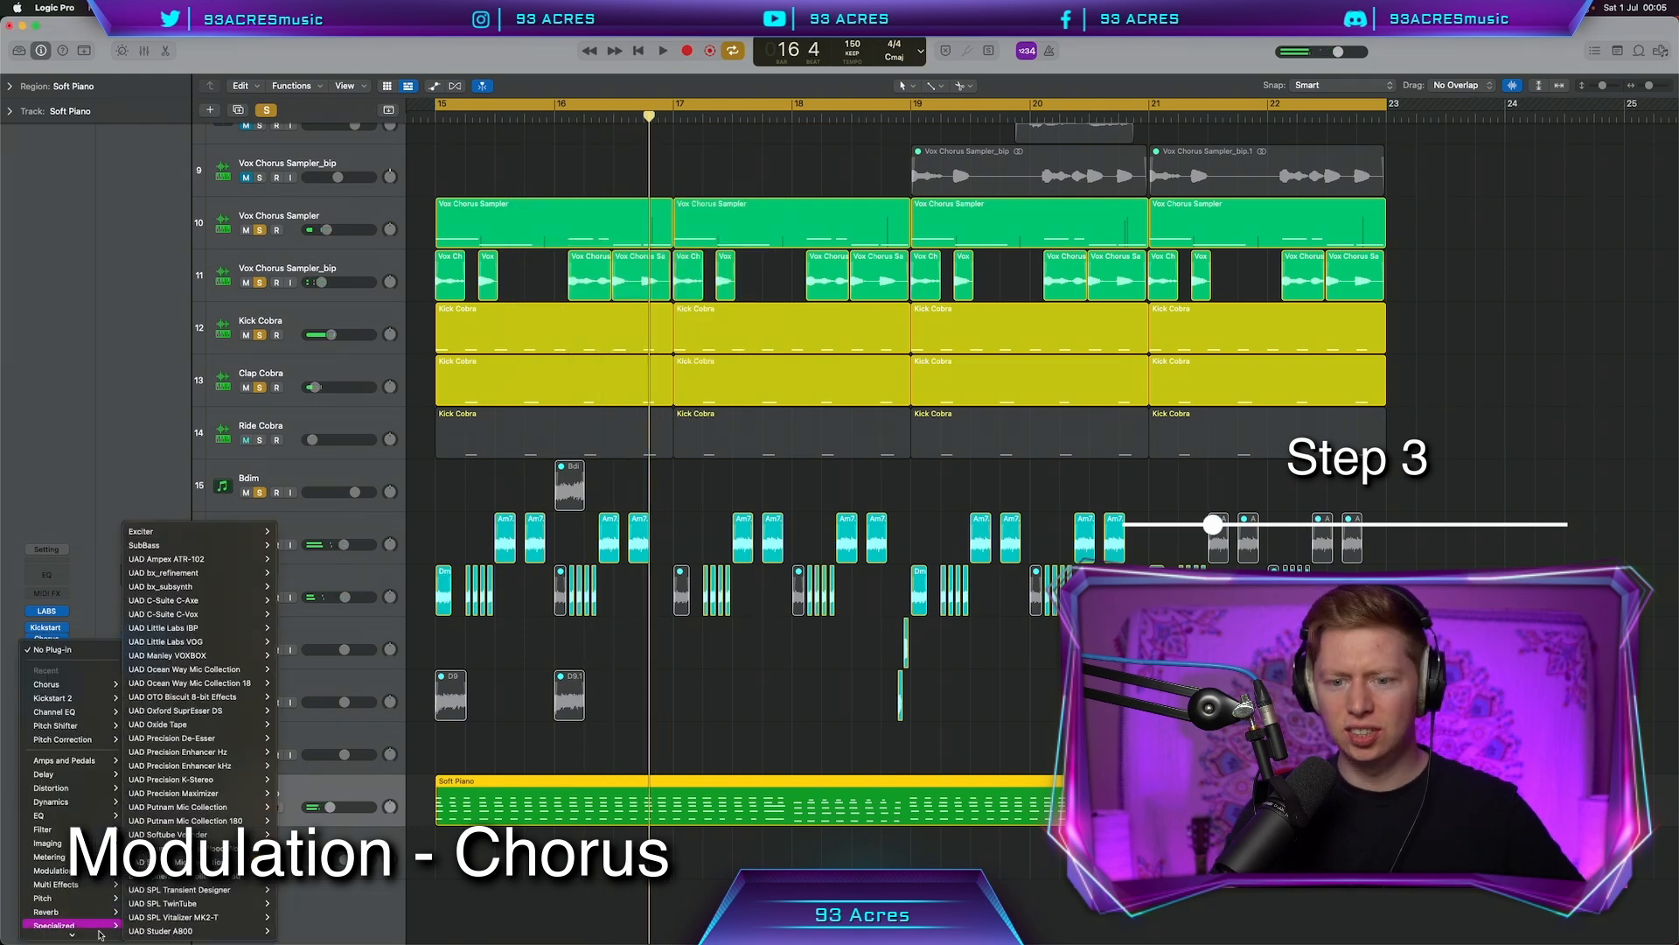
Insert iZotope Vinyl on the Soft Piano and set it to the 1930 era
{"action": "mouse_move", "coordinate": [102, 937]}
{"action": "mouse_move", "coordinate": [175, 779]}
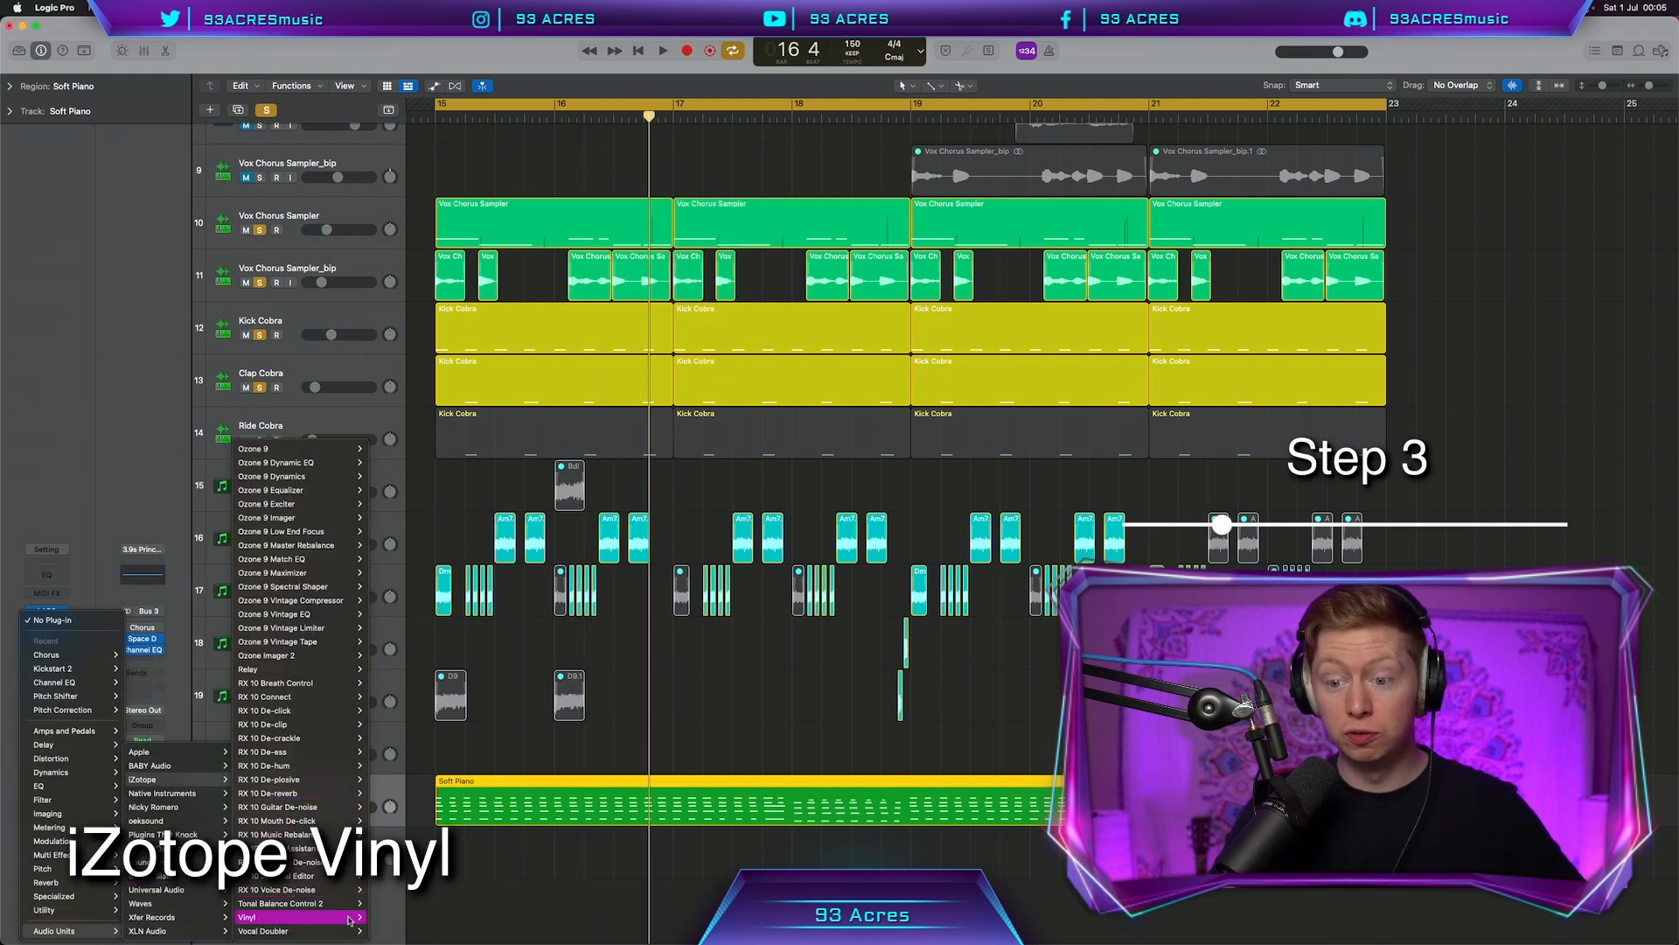
{"action": "left_click", "coordinate": [382, 917]}
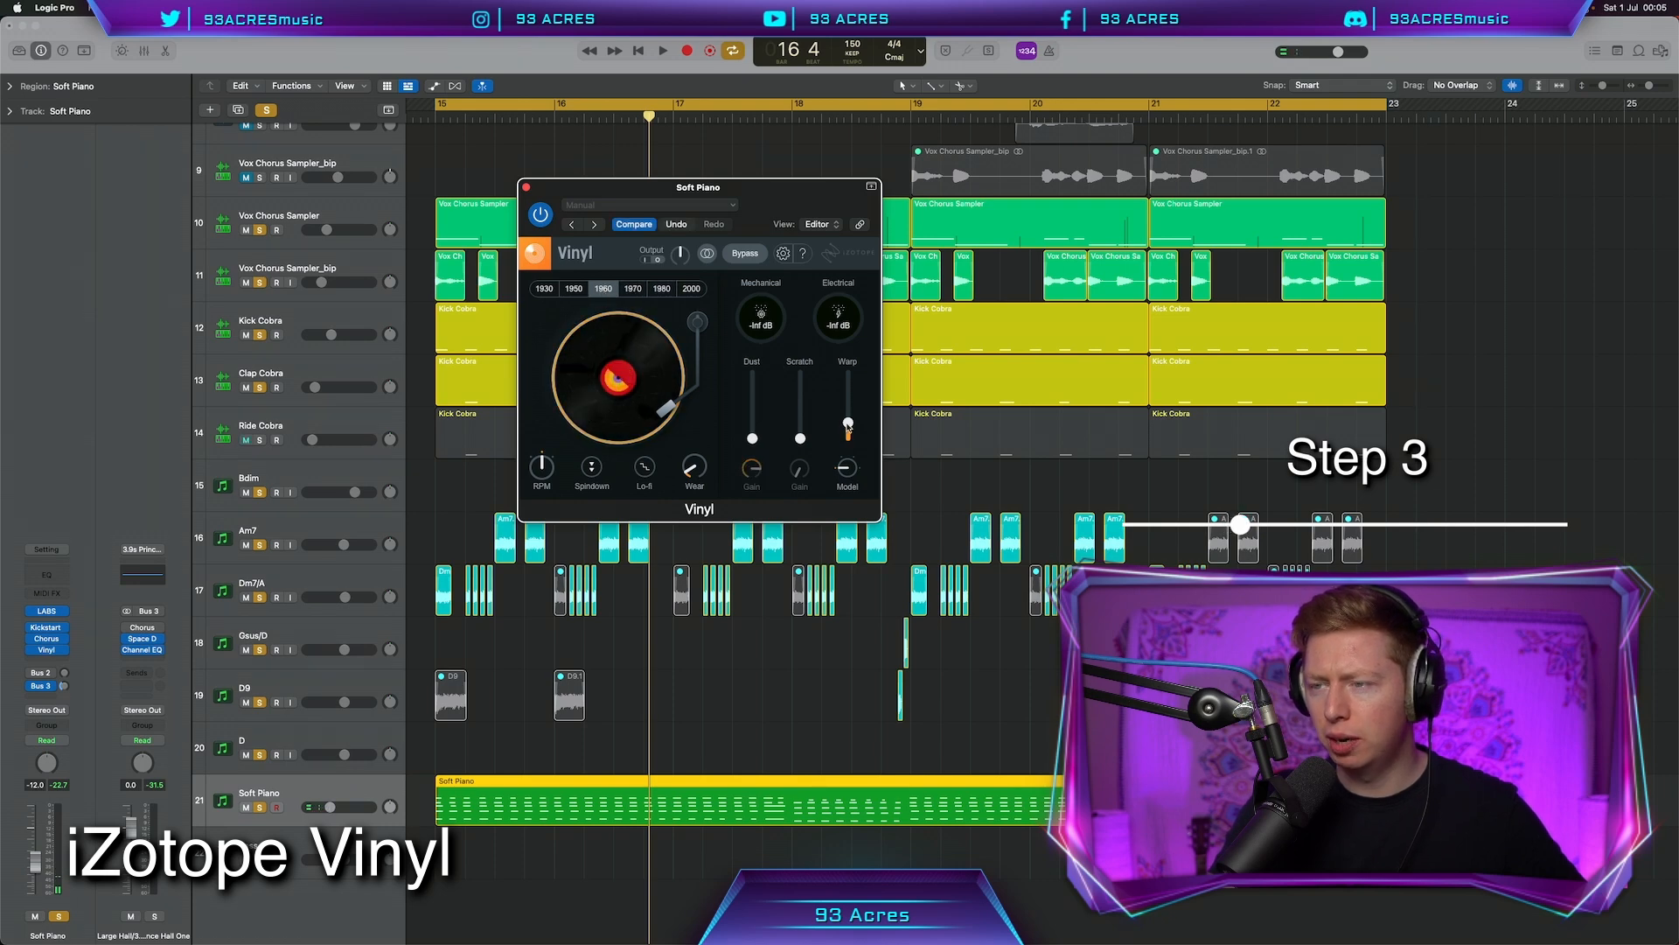
{"action": "key", "text": "space"}
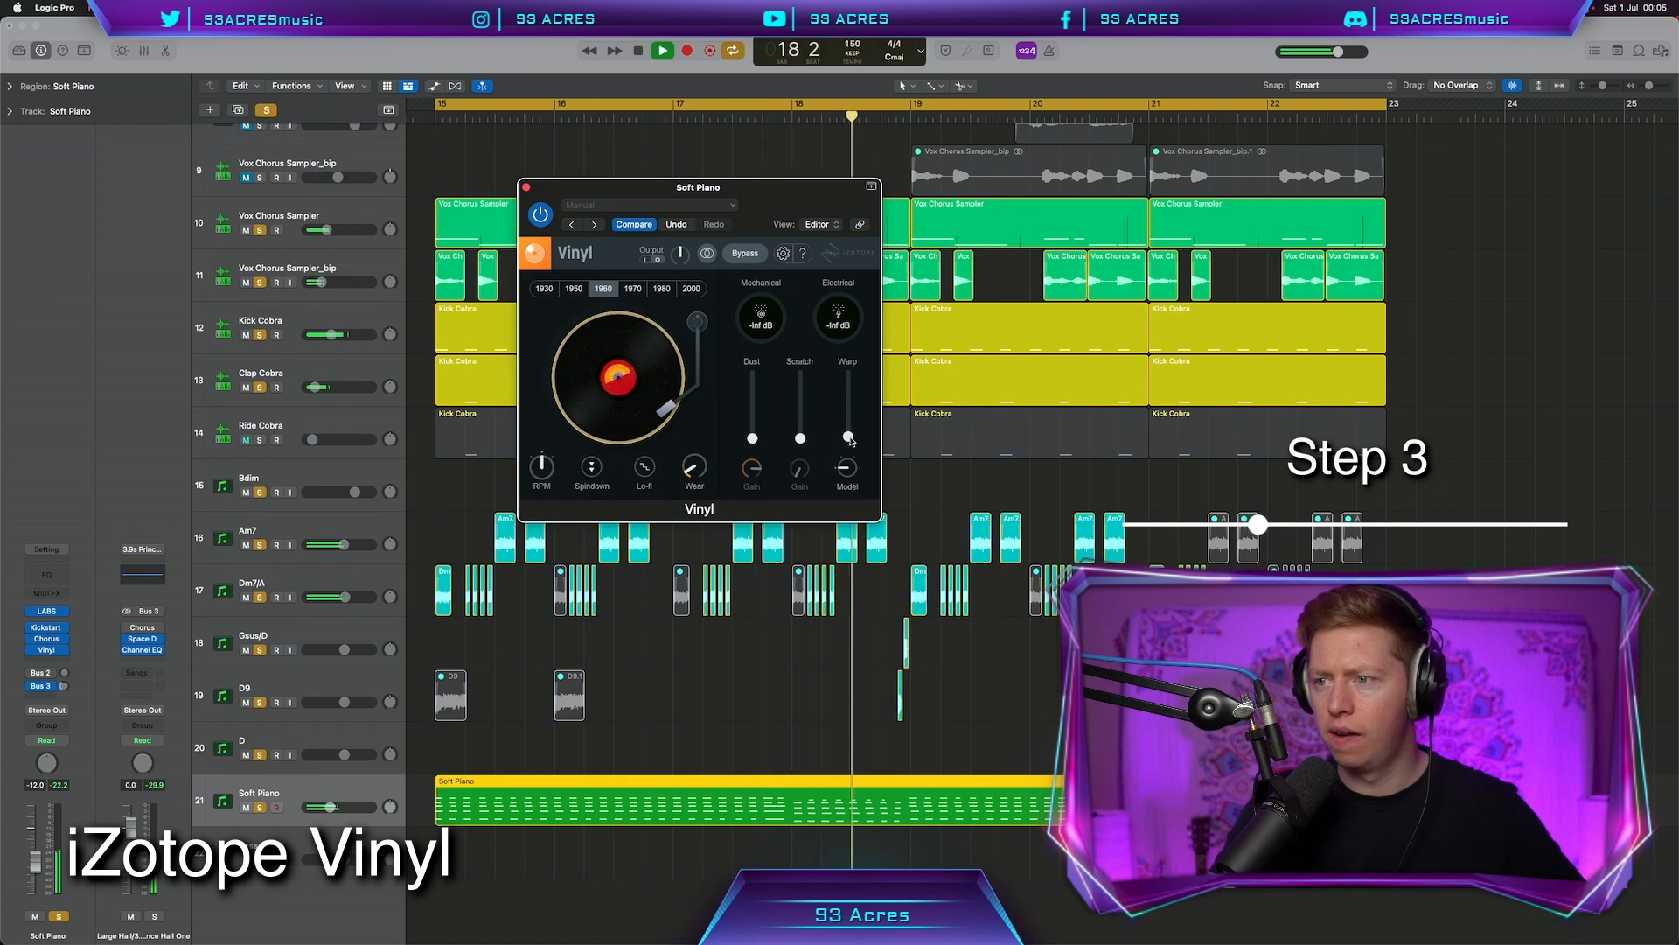
{"action": "left_click", "coordinate": [544, 288]}
{"action": "key", "text": "space"}
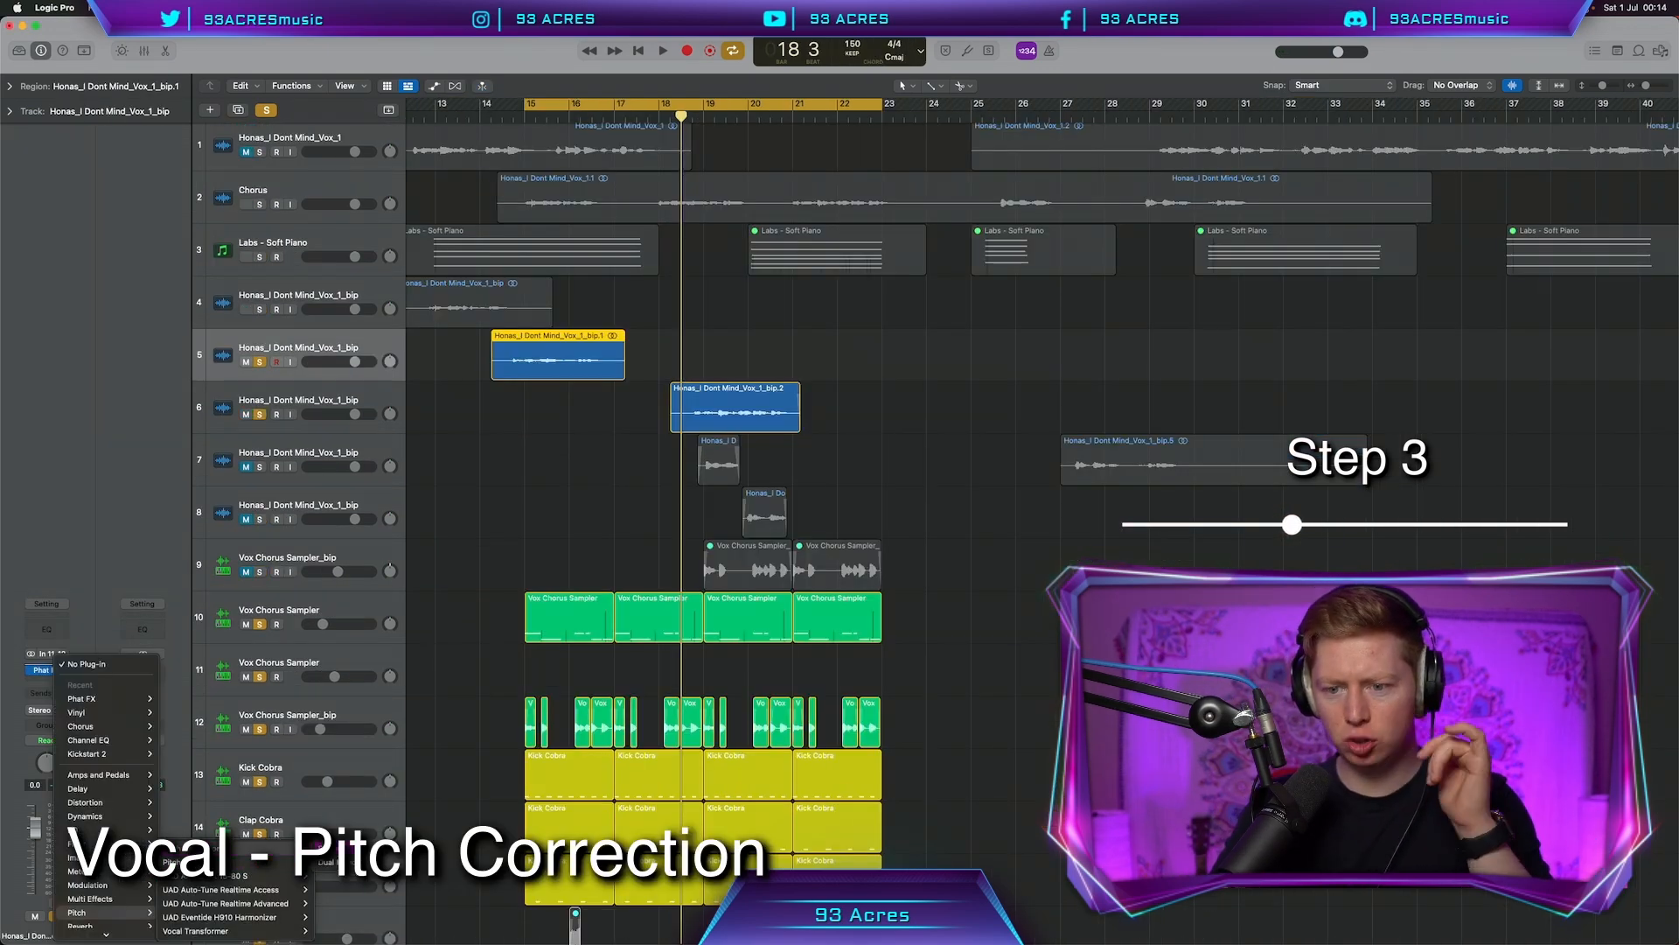
Add Pitch Correction to the vocal chop track with the scale set to Major Scale
{"action": "left_click", "coordinate": [336, 848]}
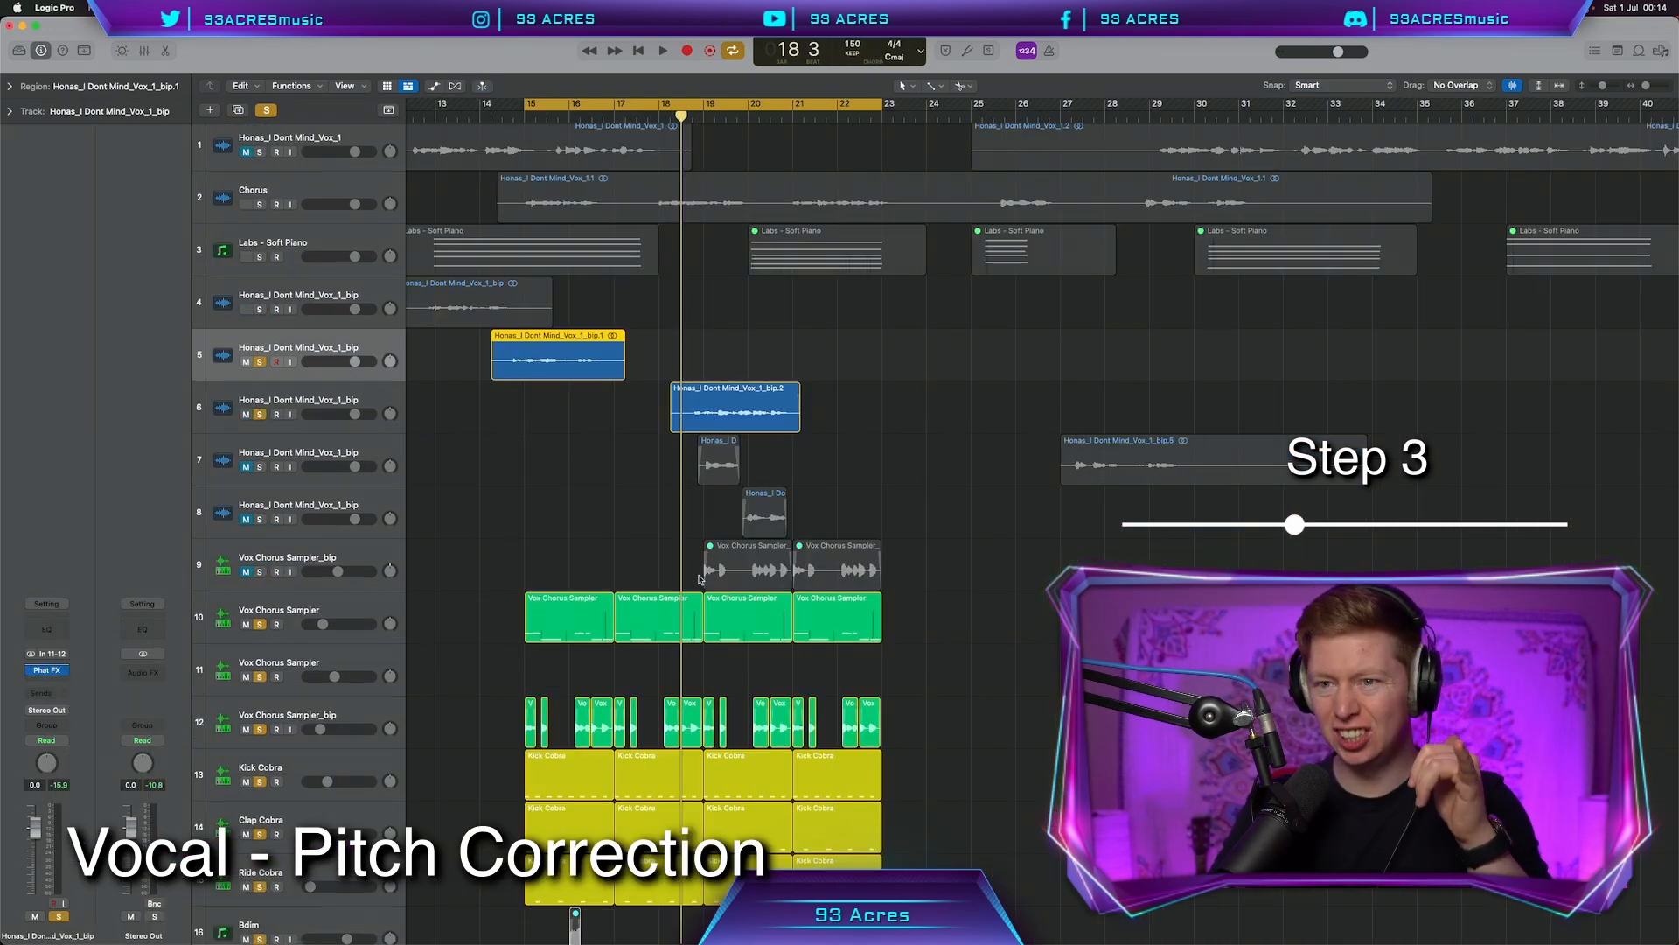
{"action": "left_click", "coordinate": [701, 261]}
{"action": "left_click", "coordinate": [698, 277]}
{"action": "key", "text": "space"}
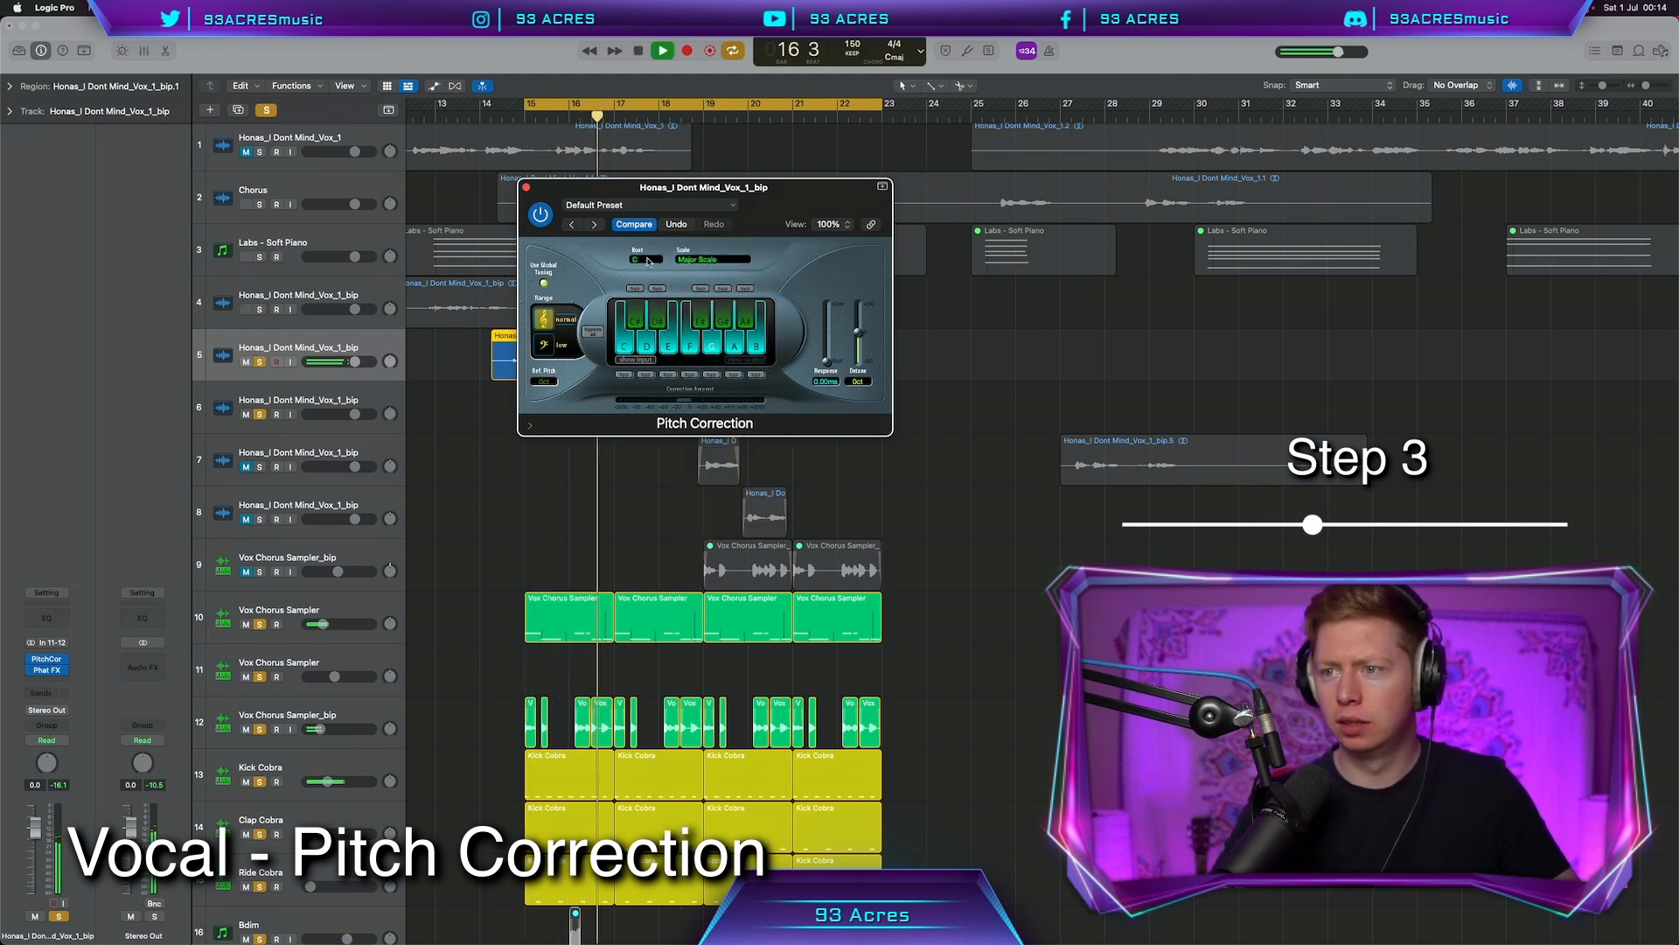
{"action": "left_click", "coordinate": [527, 189]}
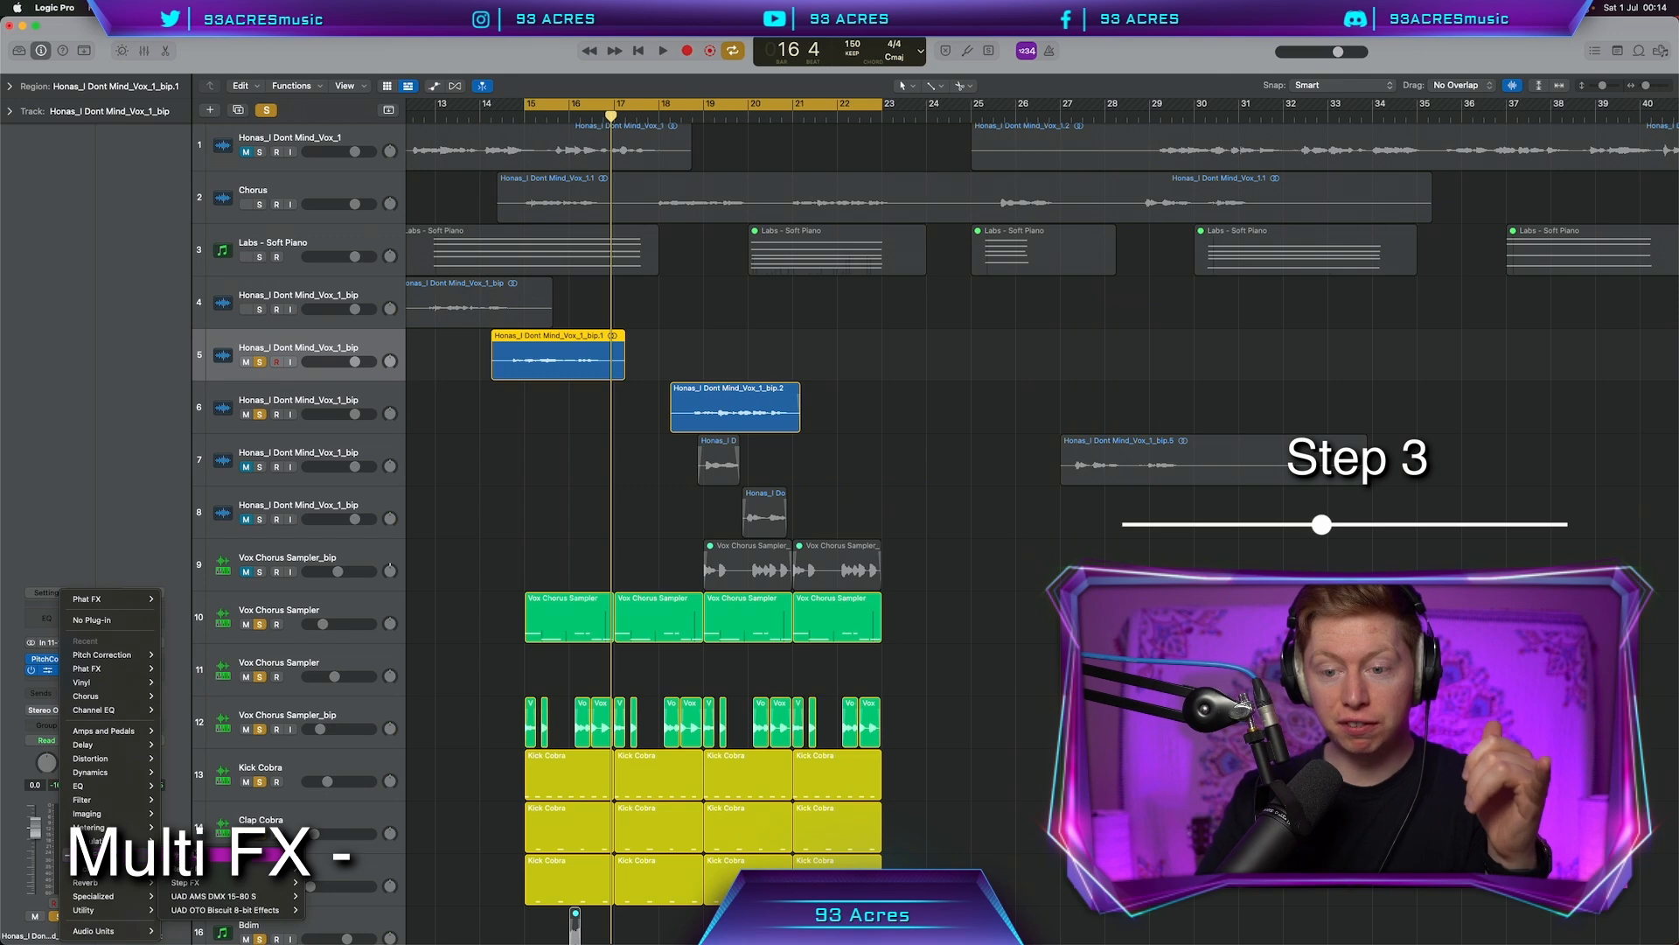
Insert a stereo Phat FX after the Pitch Correction on the vocal
{"action": "mouse_move", "coordinate": [216, 859]}
{"action": "left_click", "coordinate": [326, 854]}
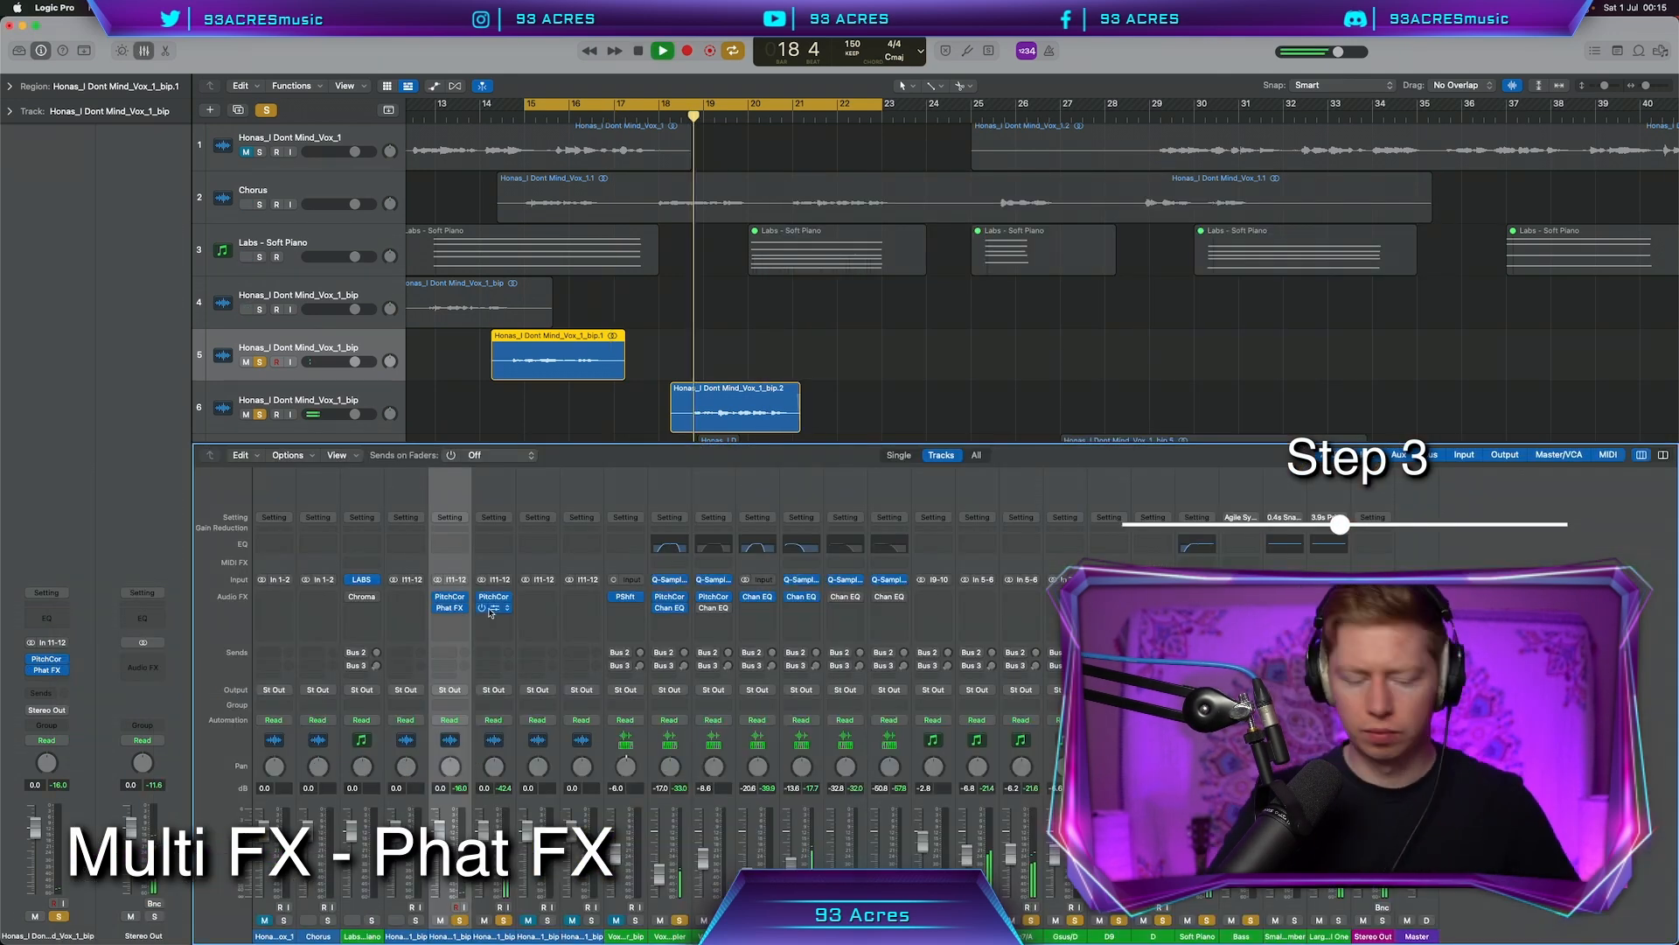
{"action": "key", "text": "x"}
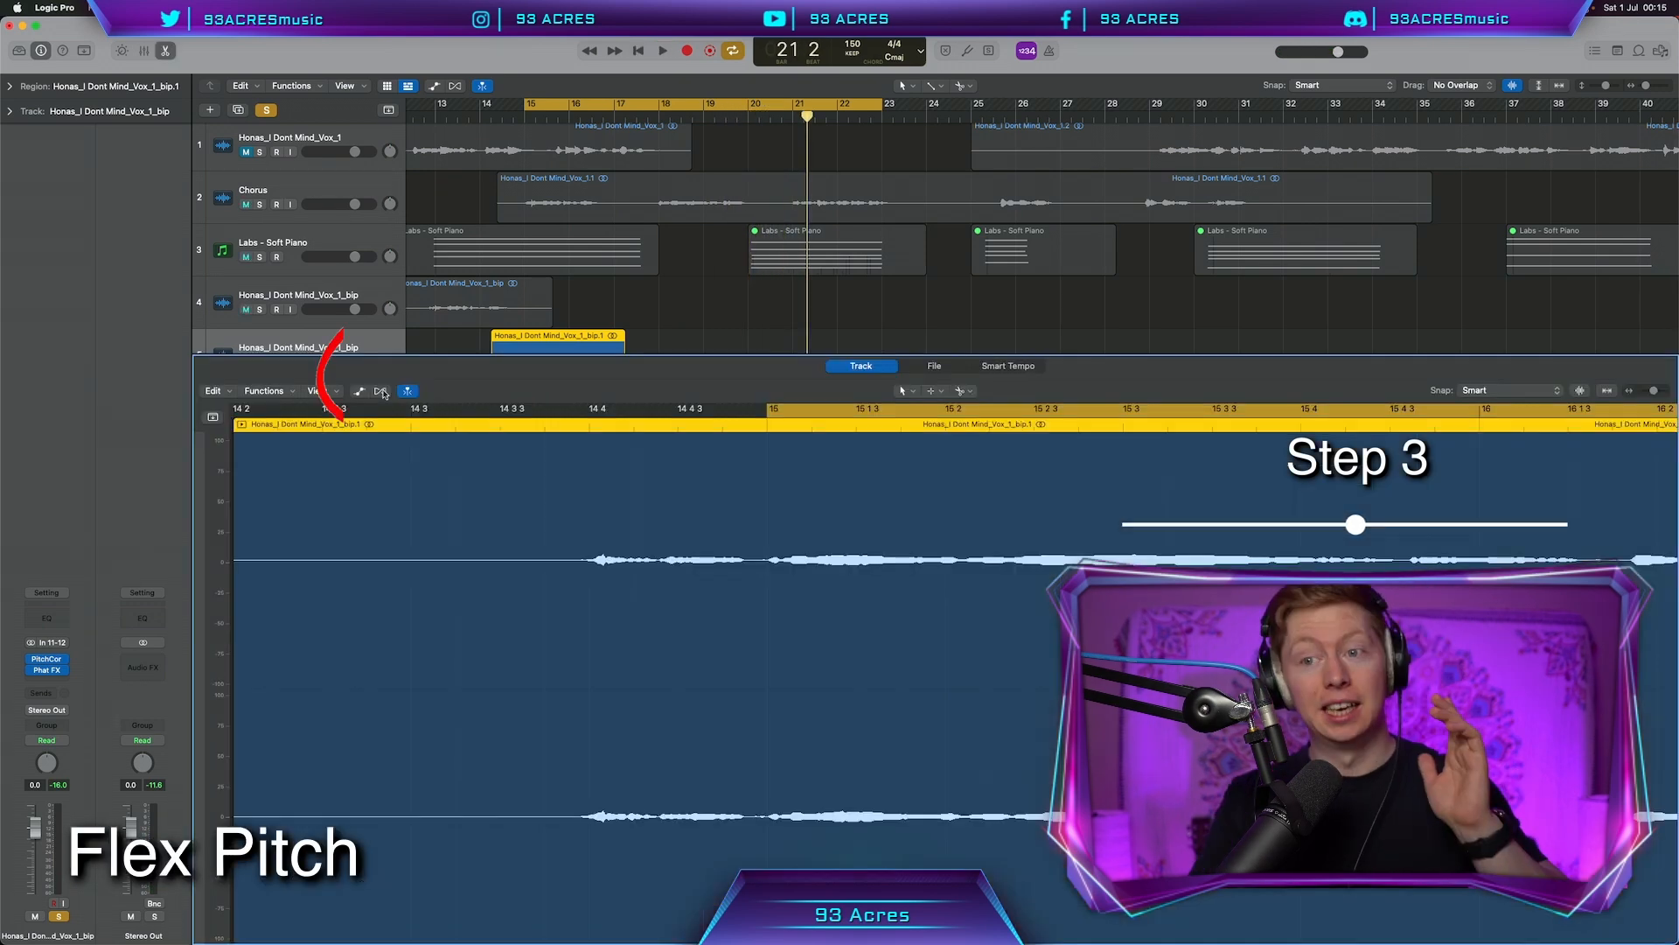
Switch the vocal region to Flex Pitch and fine-tune a note's pitch
{"action": "left_click", "coordinate": [382, 391]}
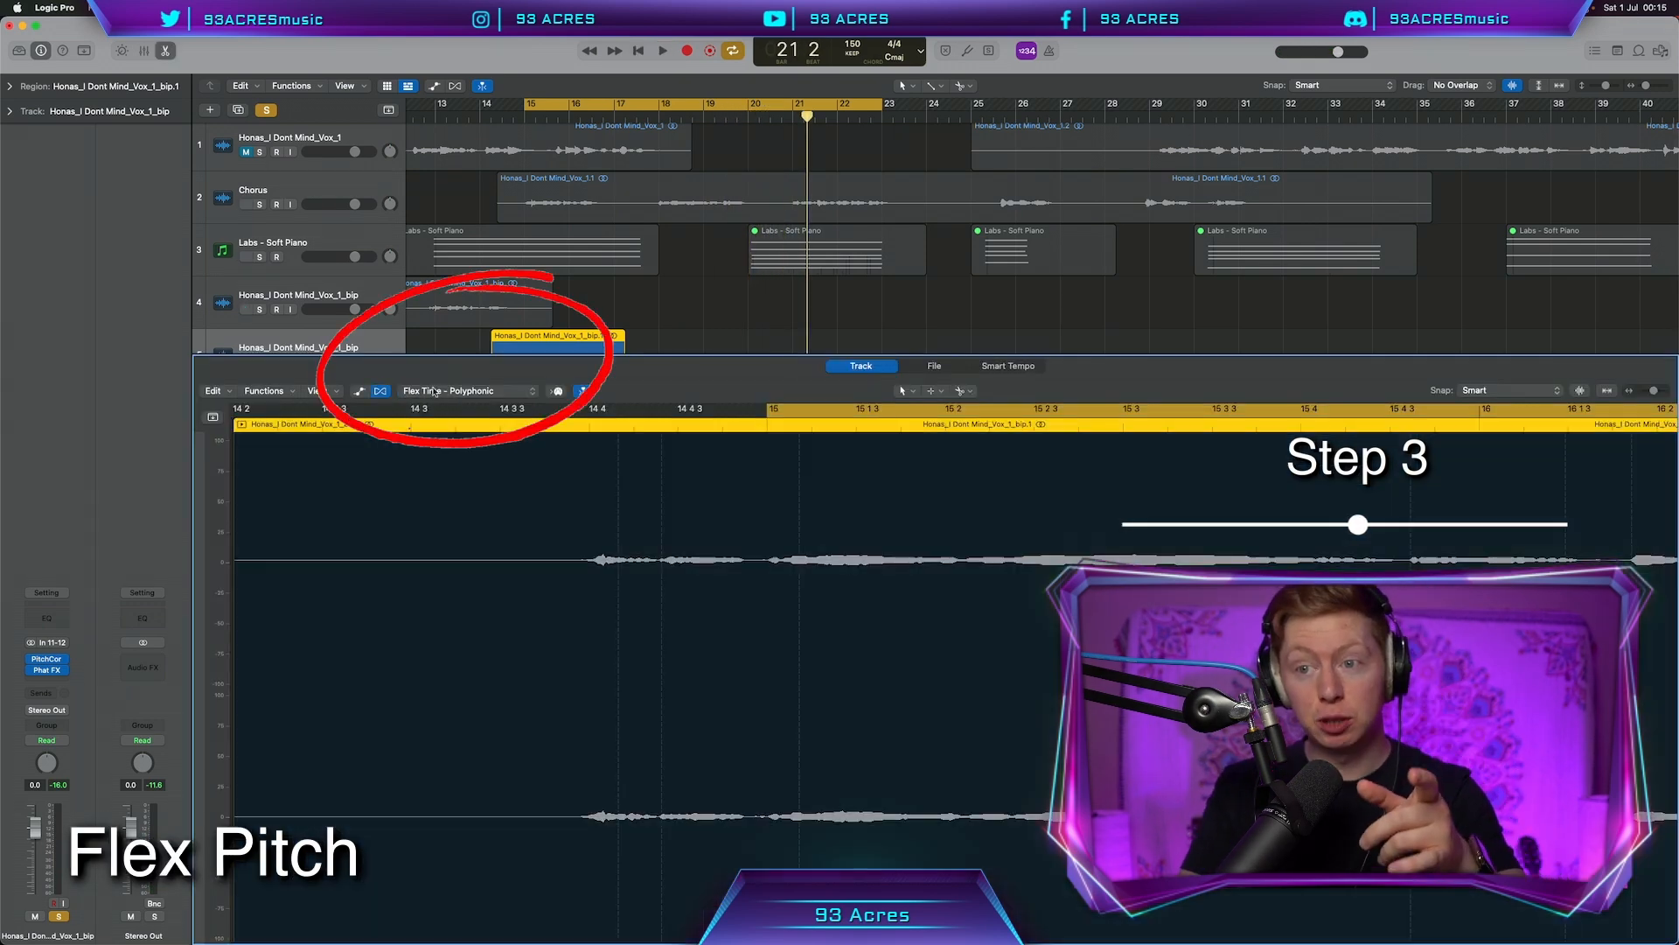
{"action": "left_click", "coordinate": [464, 391]}
{"action": "left_click", "coordinate": [464, 425]}
{"action": "left_click", "coordinate": [544, 672]}
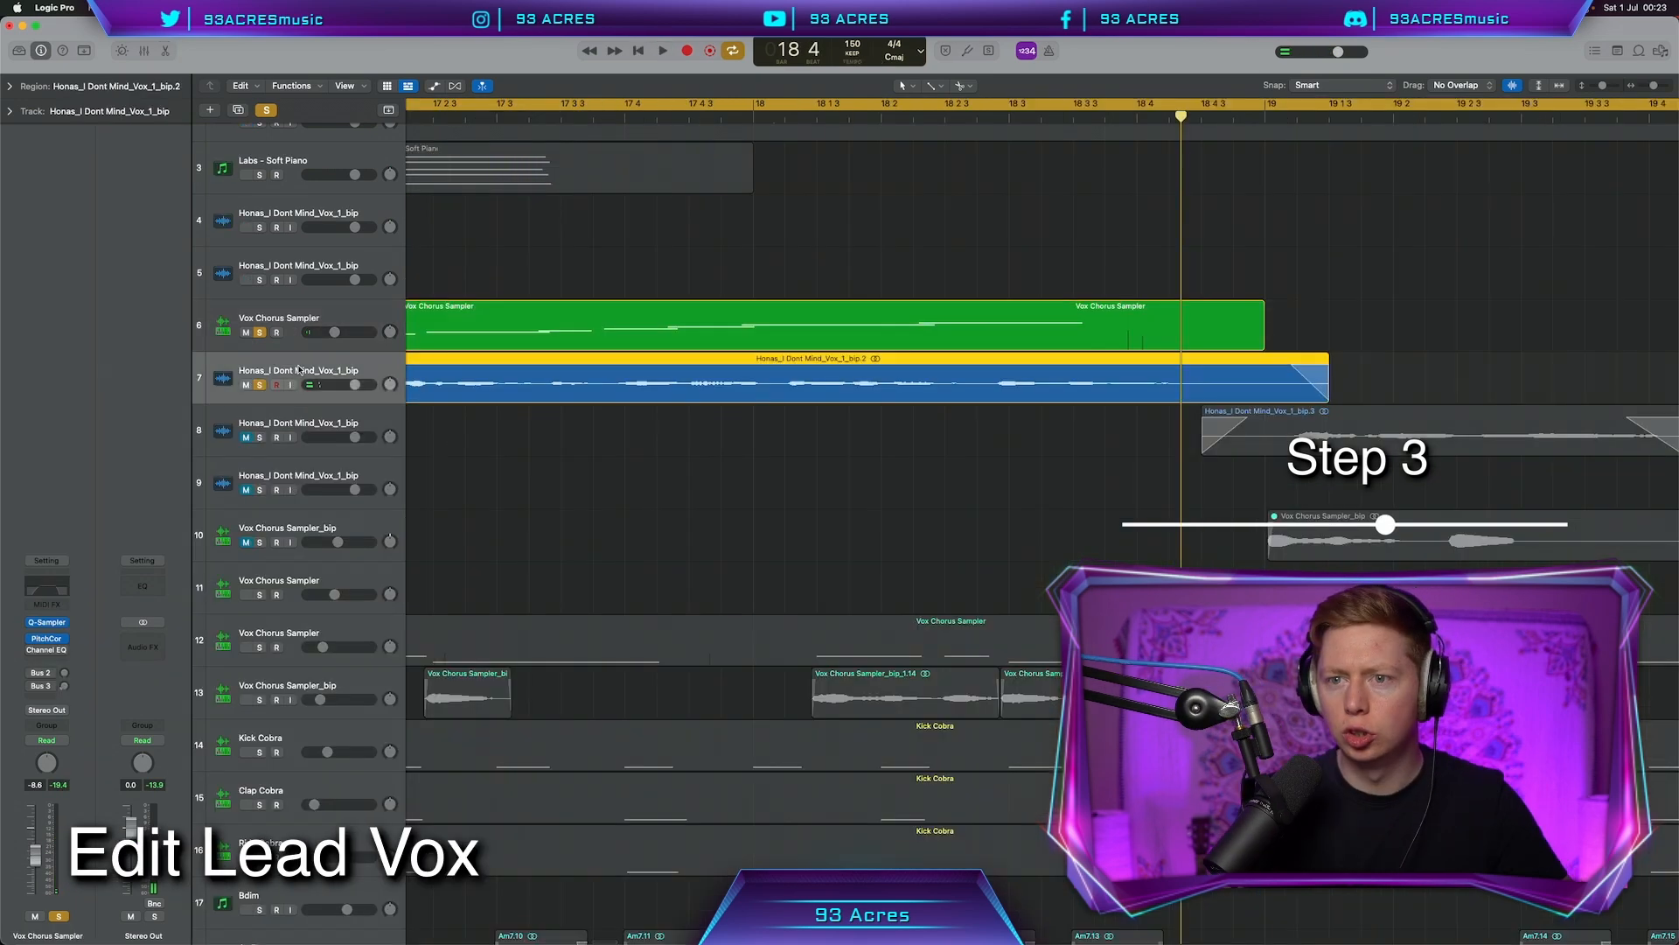
Split the vocal near bar 18, move the chop to track 8, and cut its highs to ~920 Hz
{"action": "right_click", "coordinate": [776, 398]}
{"action": "left_click_drag", "start_coordinate": [796, 392], "coordinate": [760, 420]}
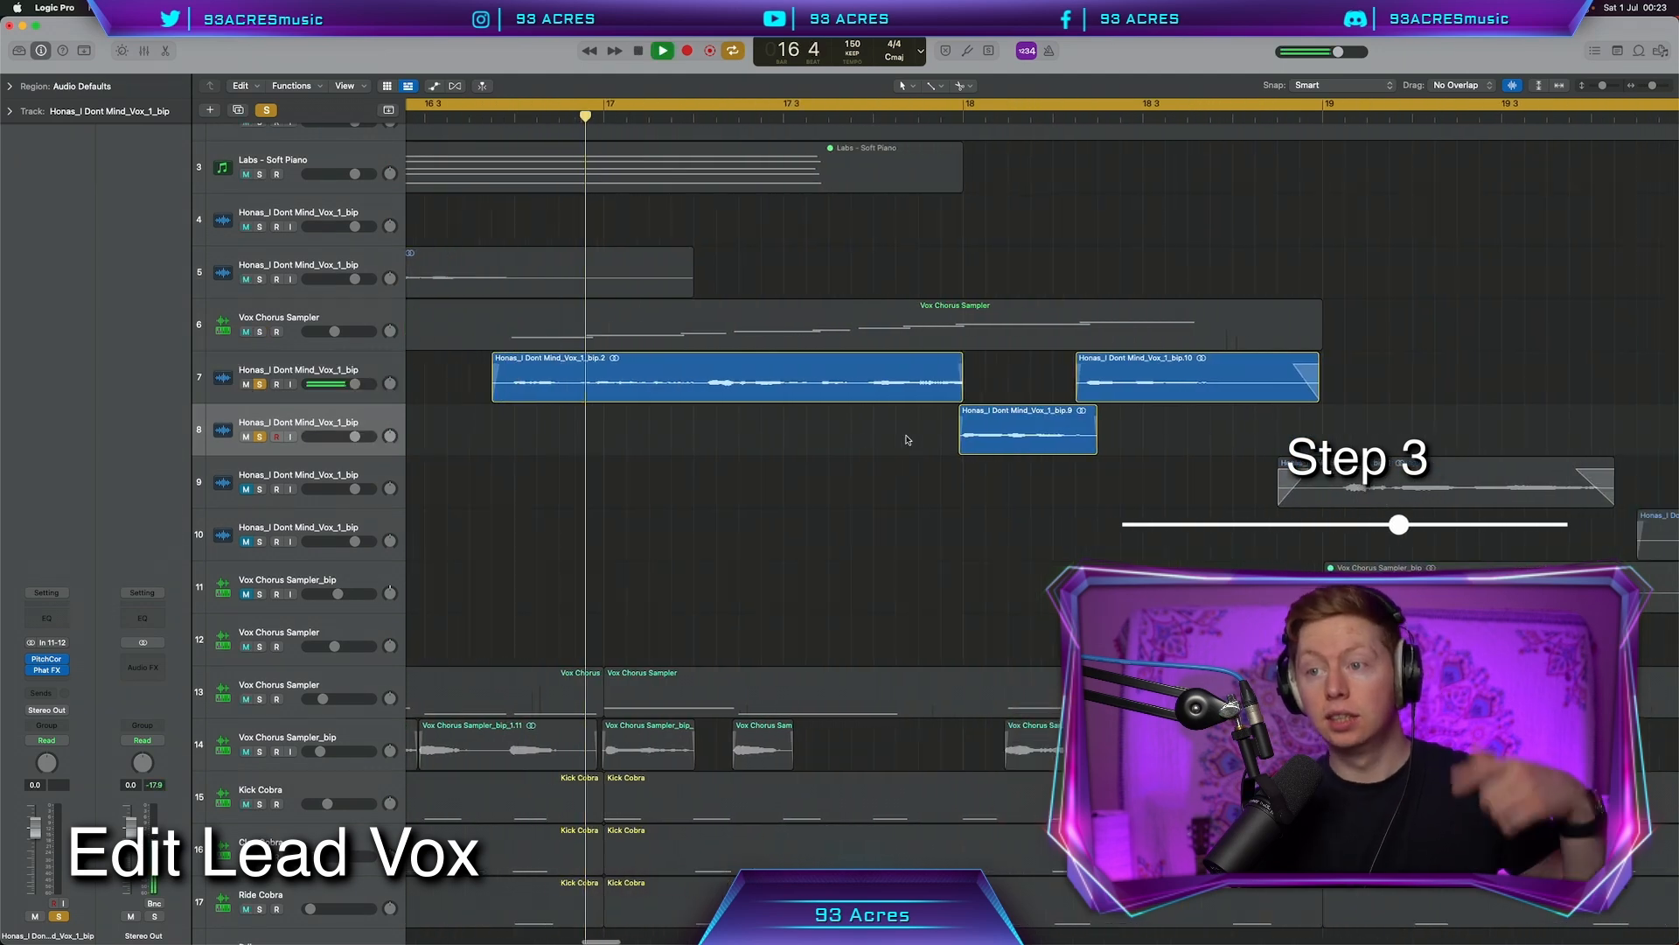
{"action": "scroll", "coordinate": [908, 439], "scroll_direction": "right", "scroll_amount": 4}
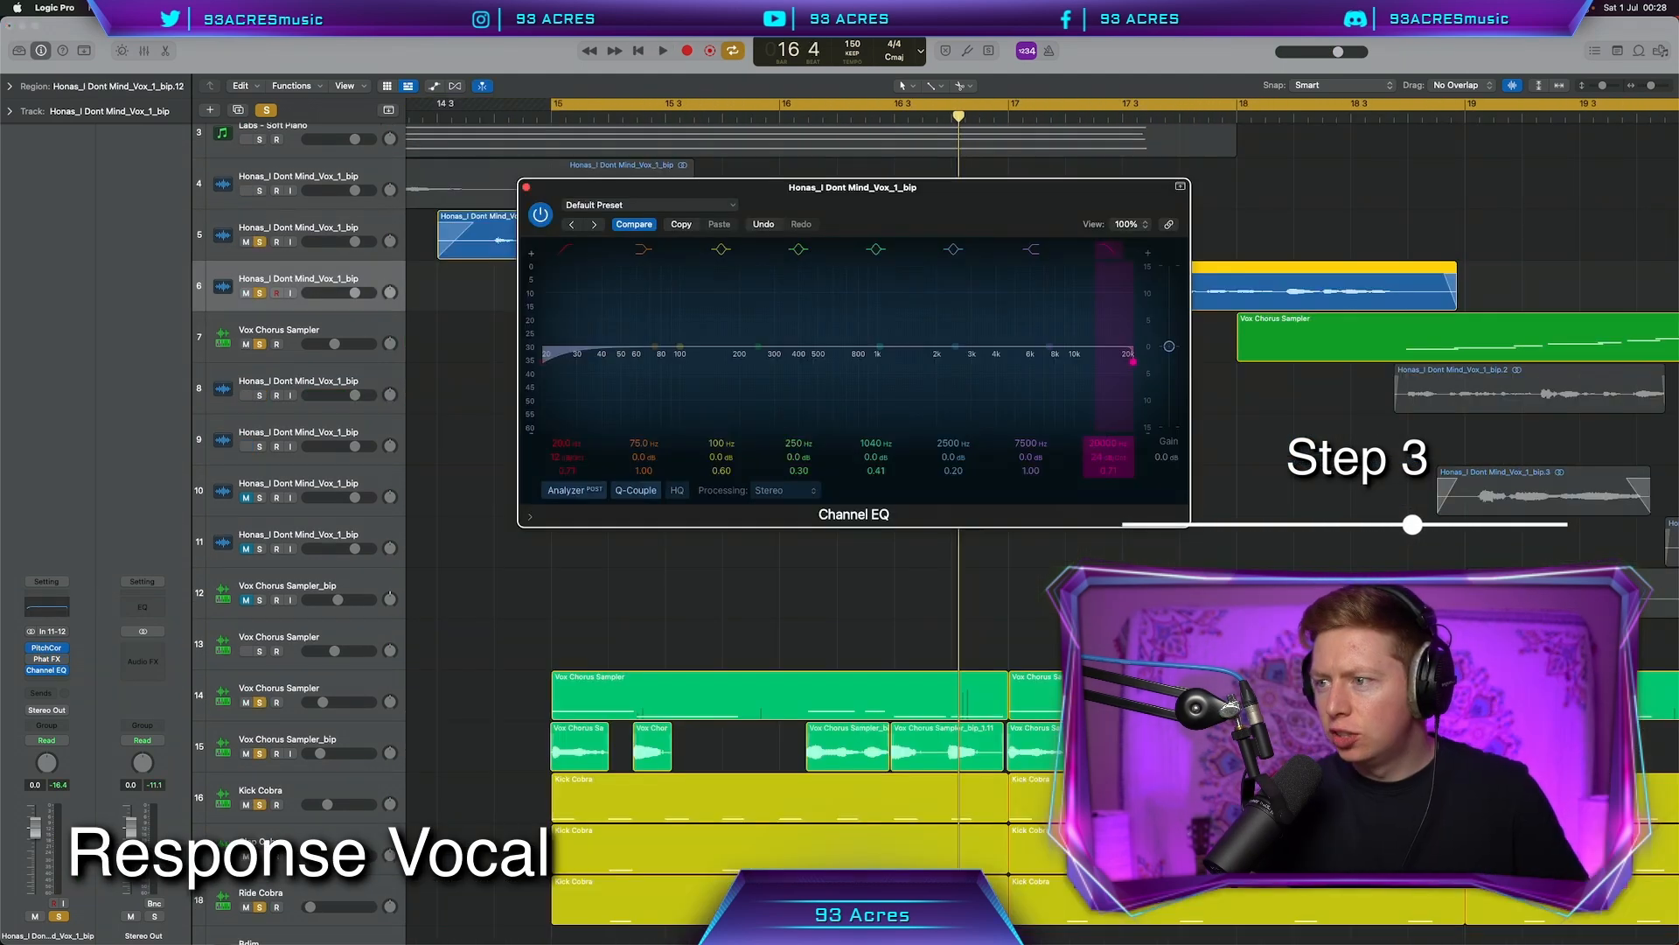
{"action": "left_click_drag", "start_coordinate": [1124, 348], "coordinate": [871, 360]}
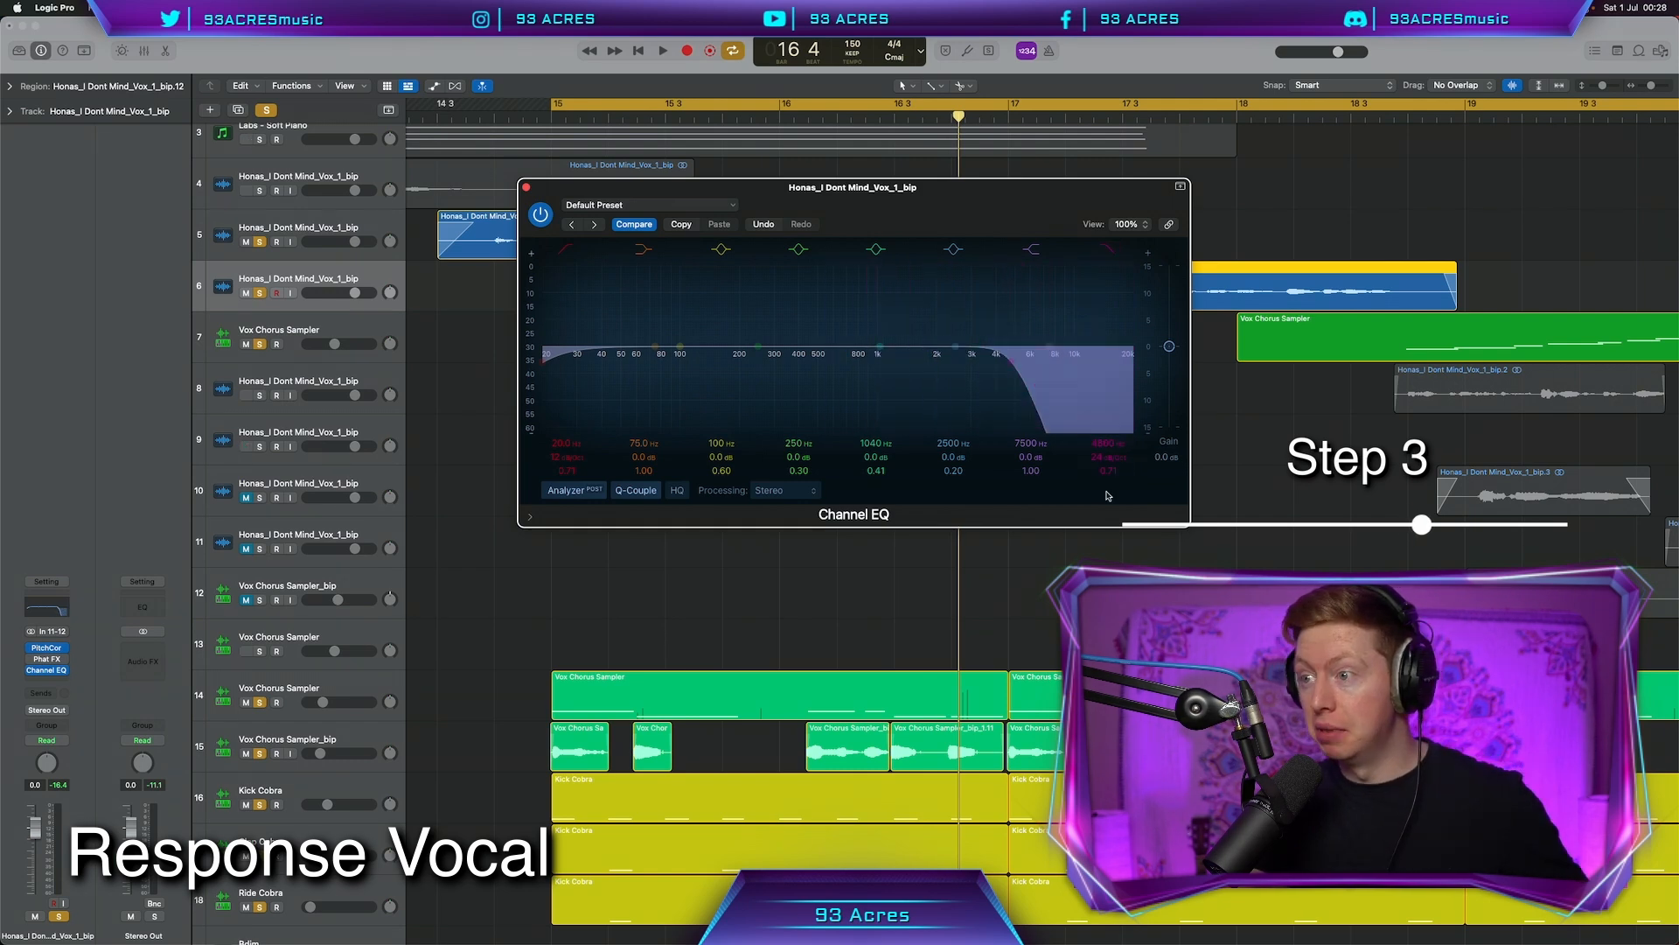
{"action": "left_click", "coordinate": [527, 187]}
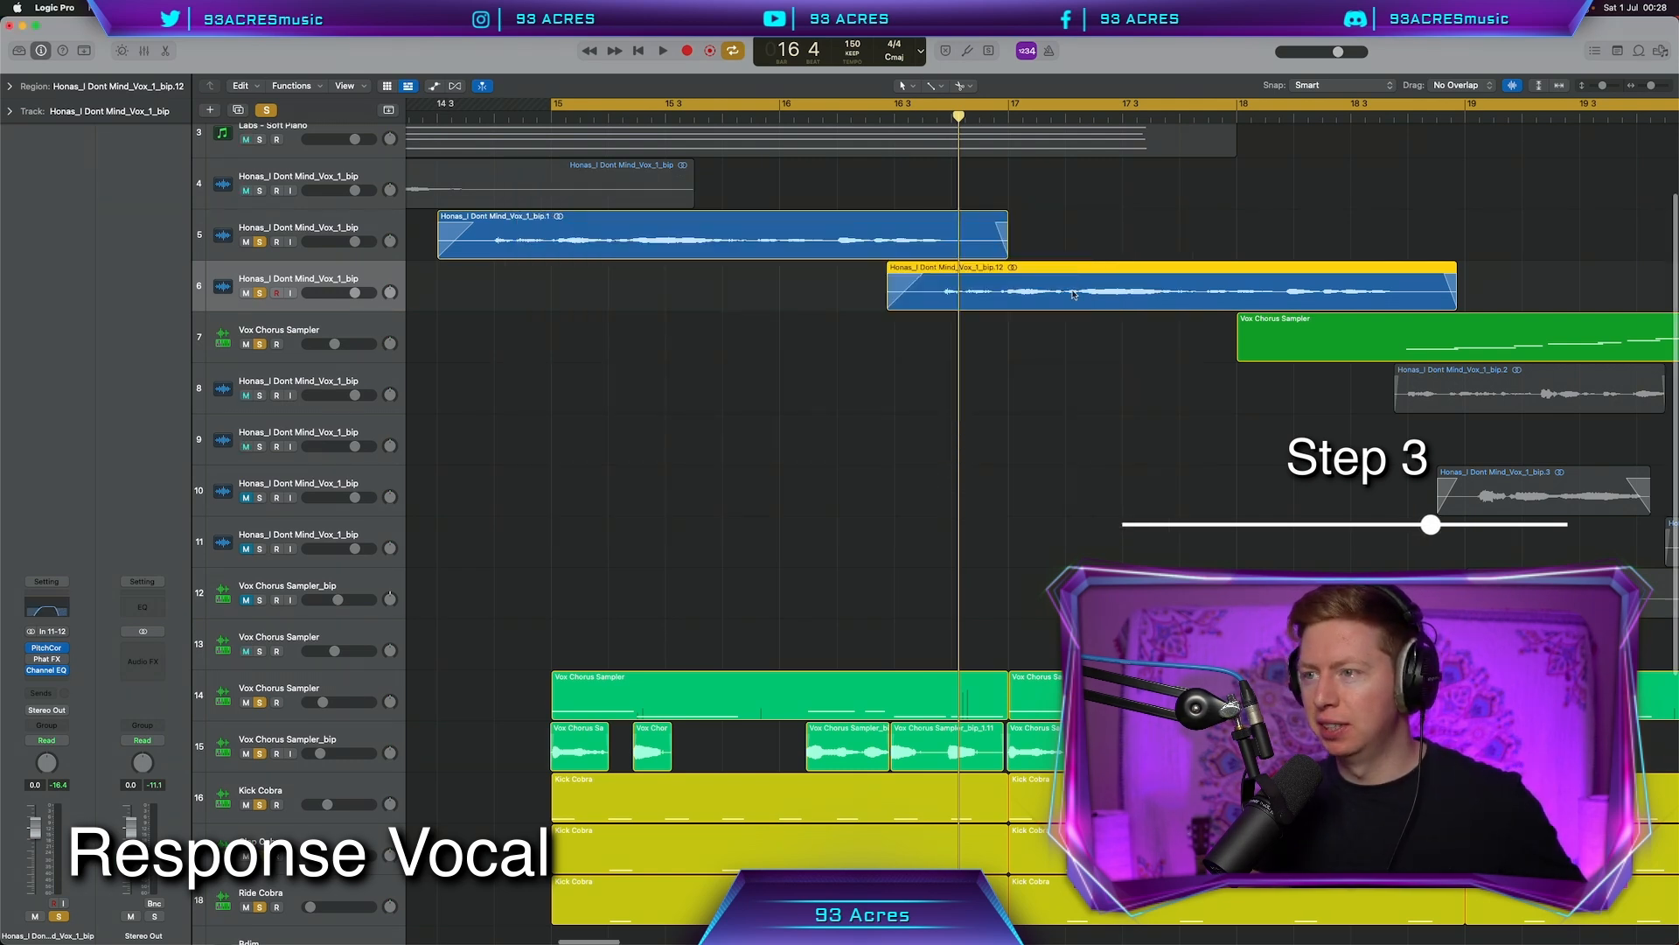
Play the arrangement from bar 15 and select the vocal chop tracks for grouping
{"action": "key", "text": "super+Left"}
{"action": "key", "text": "space"}
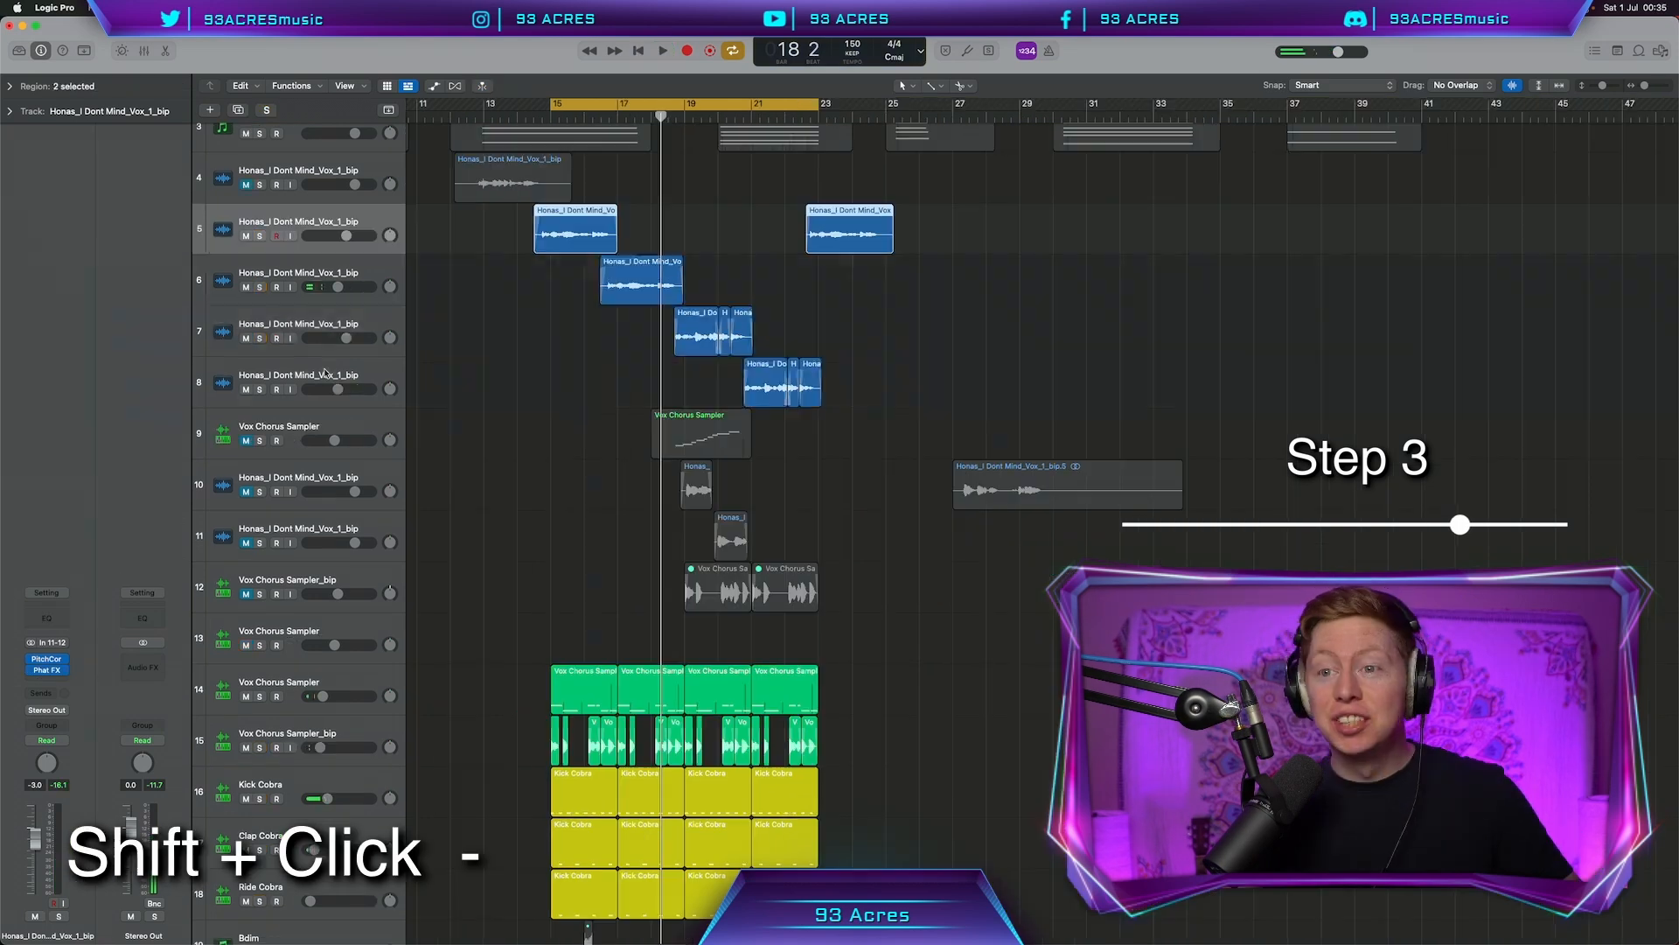
{"action": "left_click", "coordinate": [333, 390], "text": "shift"}
Stack the vocal tracks as 'CHORUS Vox Chops' and set its reverb send to -12.4
{"action": "key", "text": "shift+super+g"}
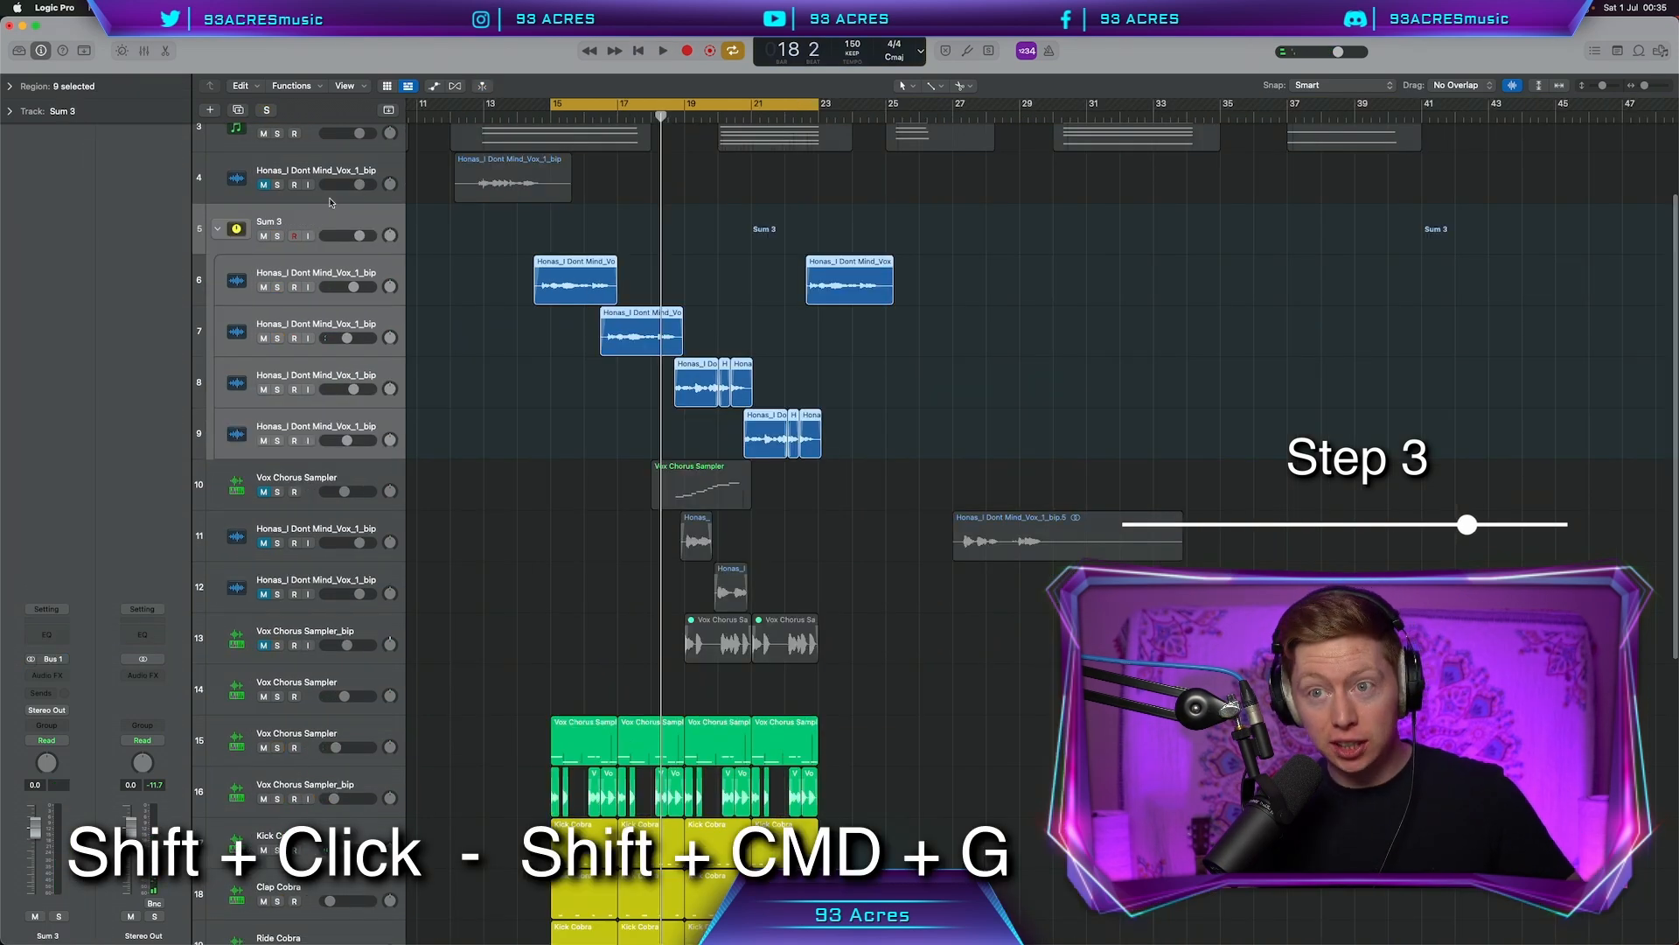
{"action": "double_click", "coordinate": [271, 221]}
{"action": "type", "text": "CHORUS Vox Chops"}
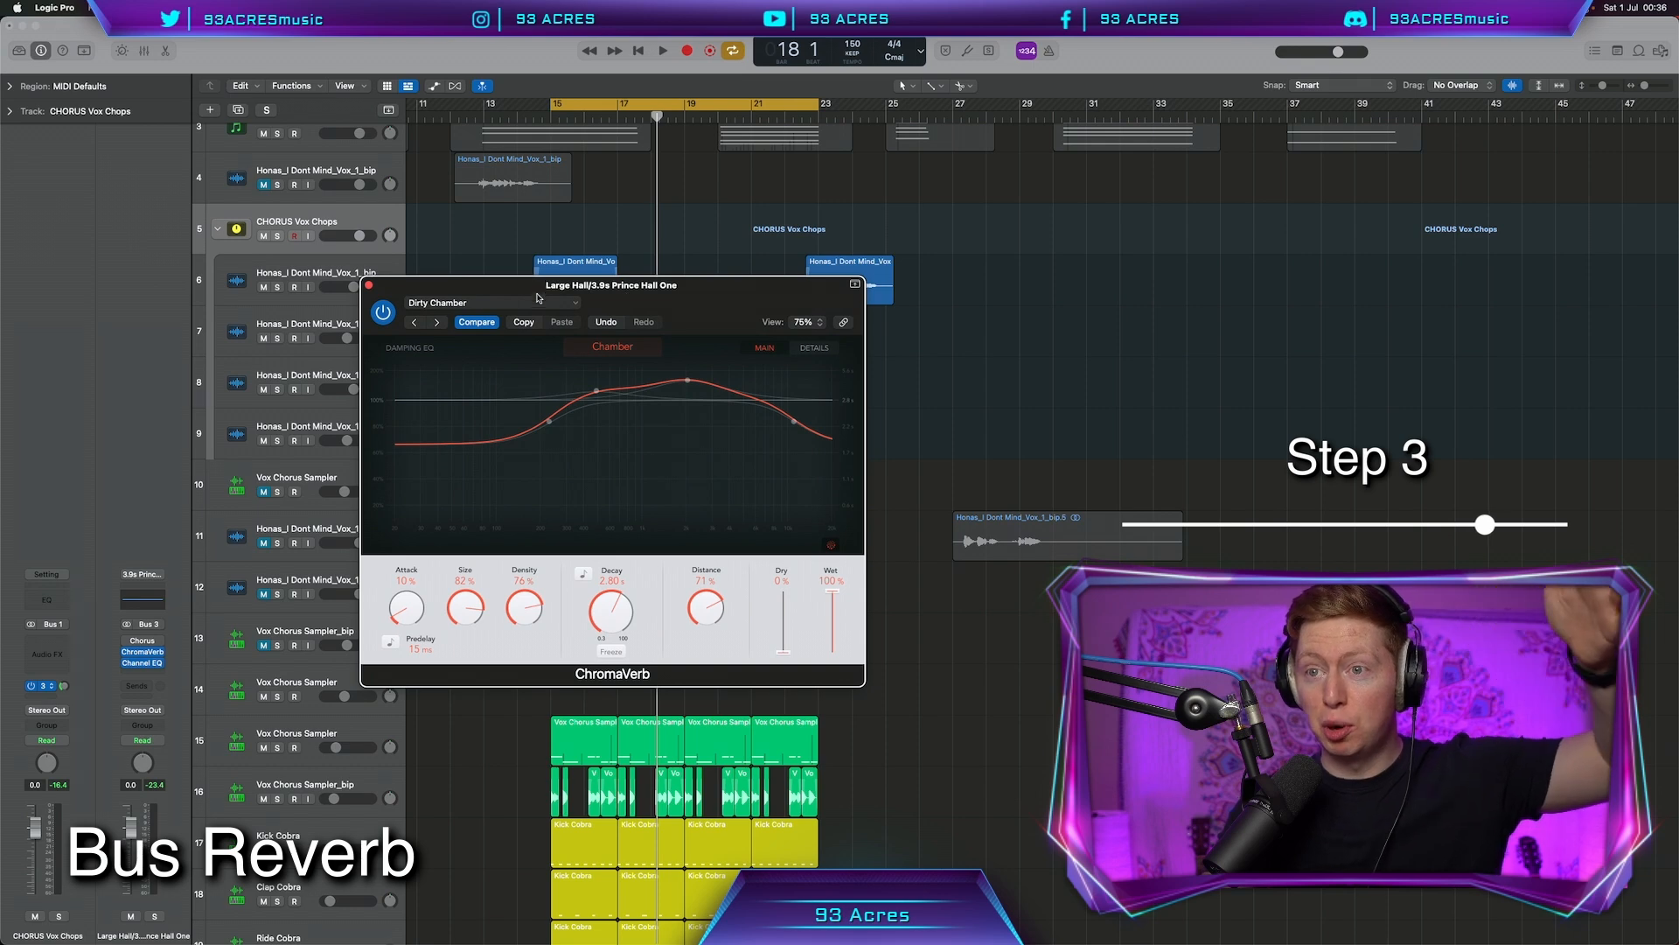
{"action": "left_click", "coordinate": [535, 303]}
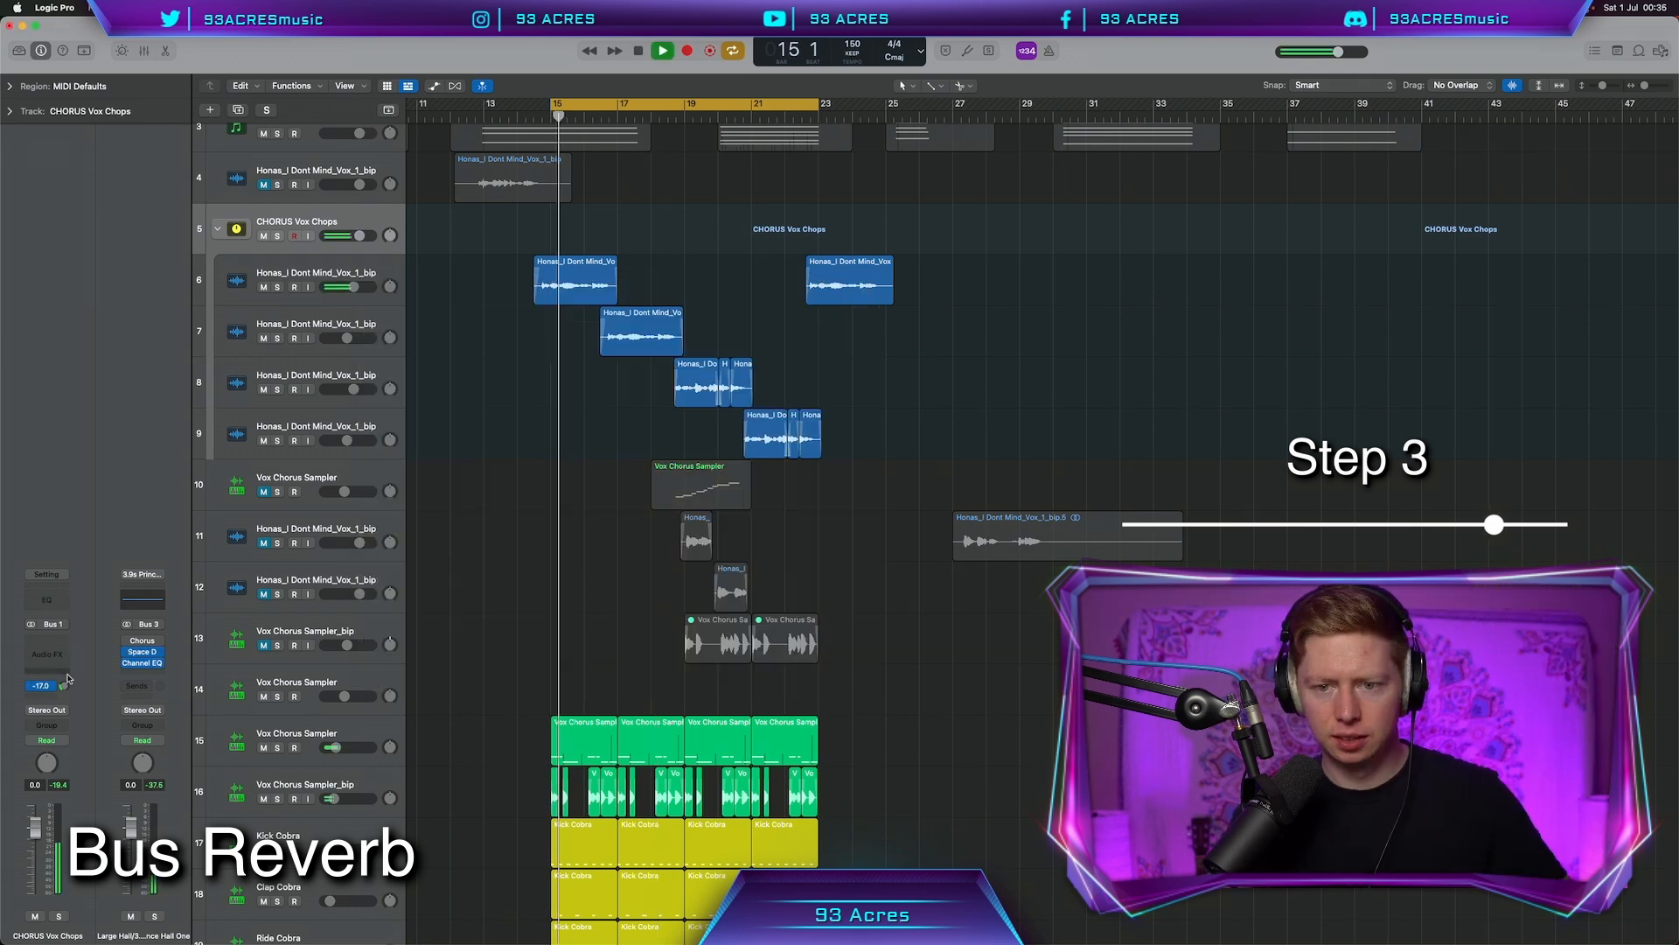
{"action": "left_click_drag", "start_coordinate": [64, 658], "coordinate": [59, 675]}
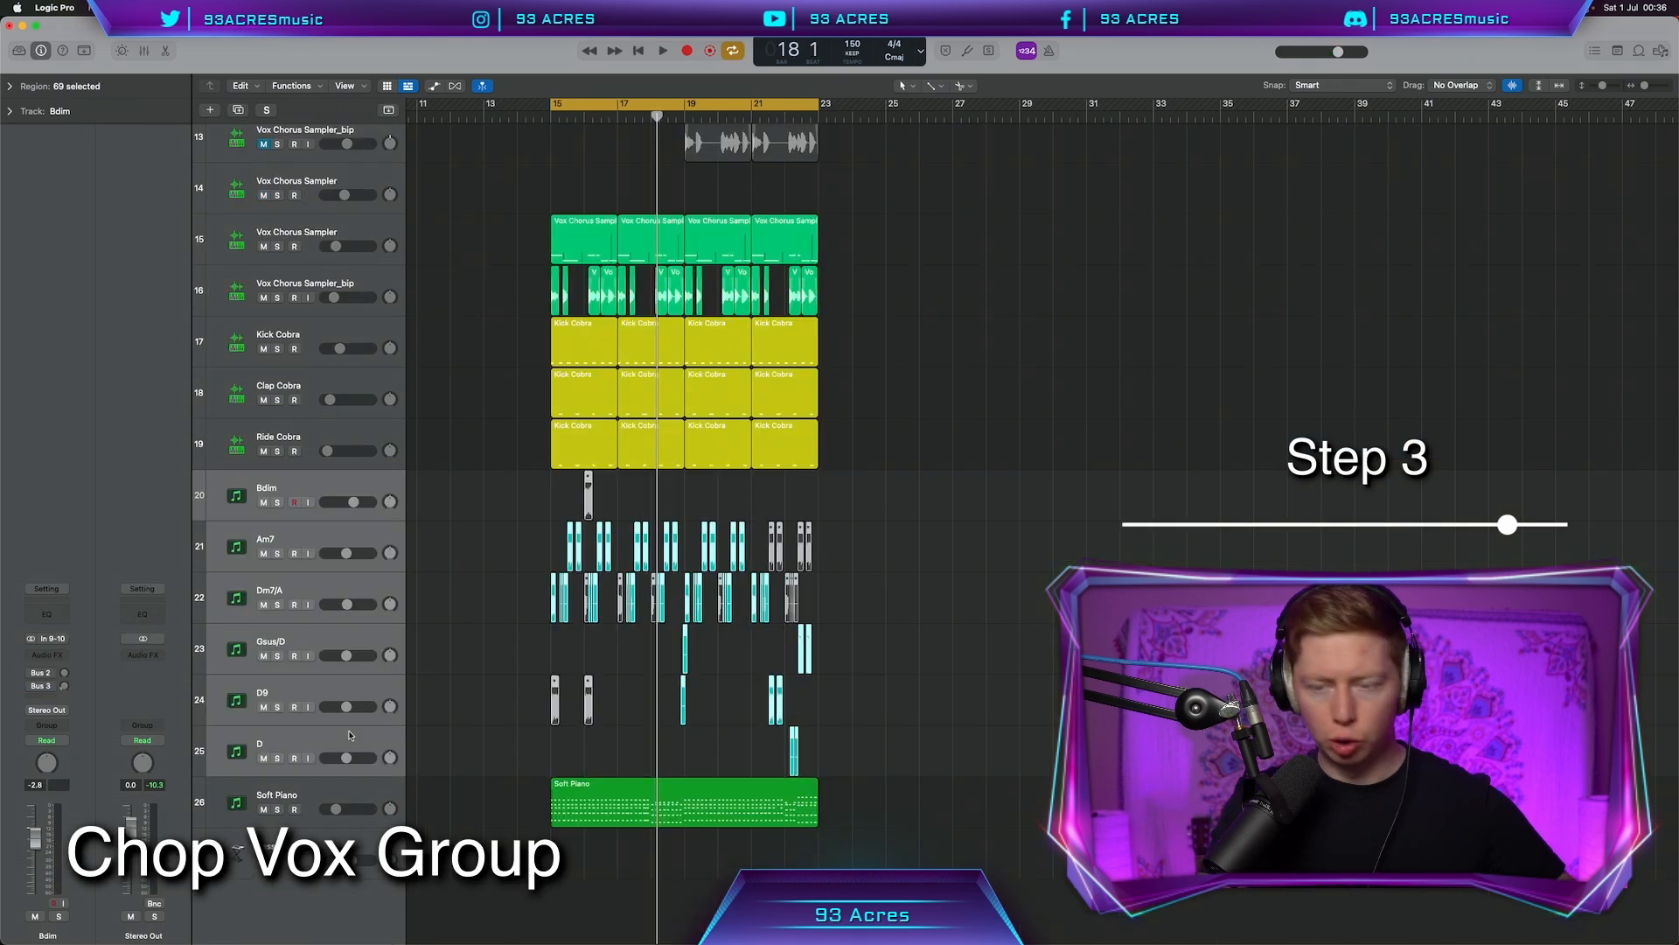
Send the Piano Chops stack to the Bus 3 hall reverb and expand the stack
{"action": "left_click", "coordinate": [282, 488]}
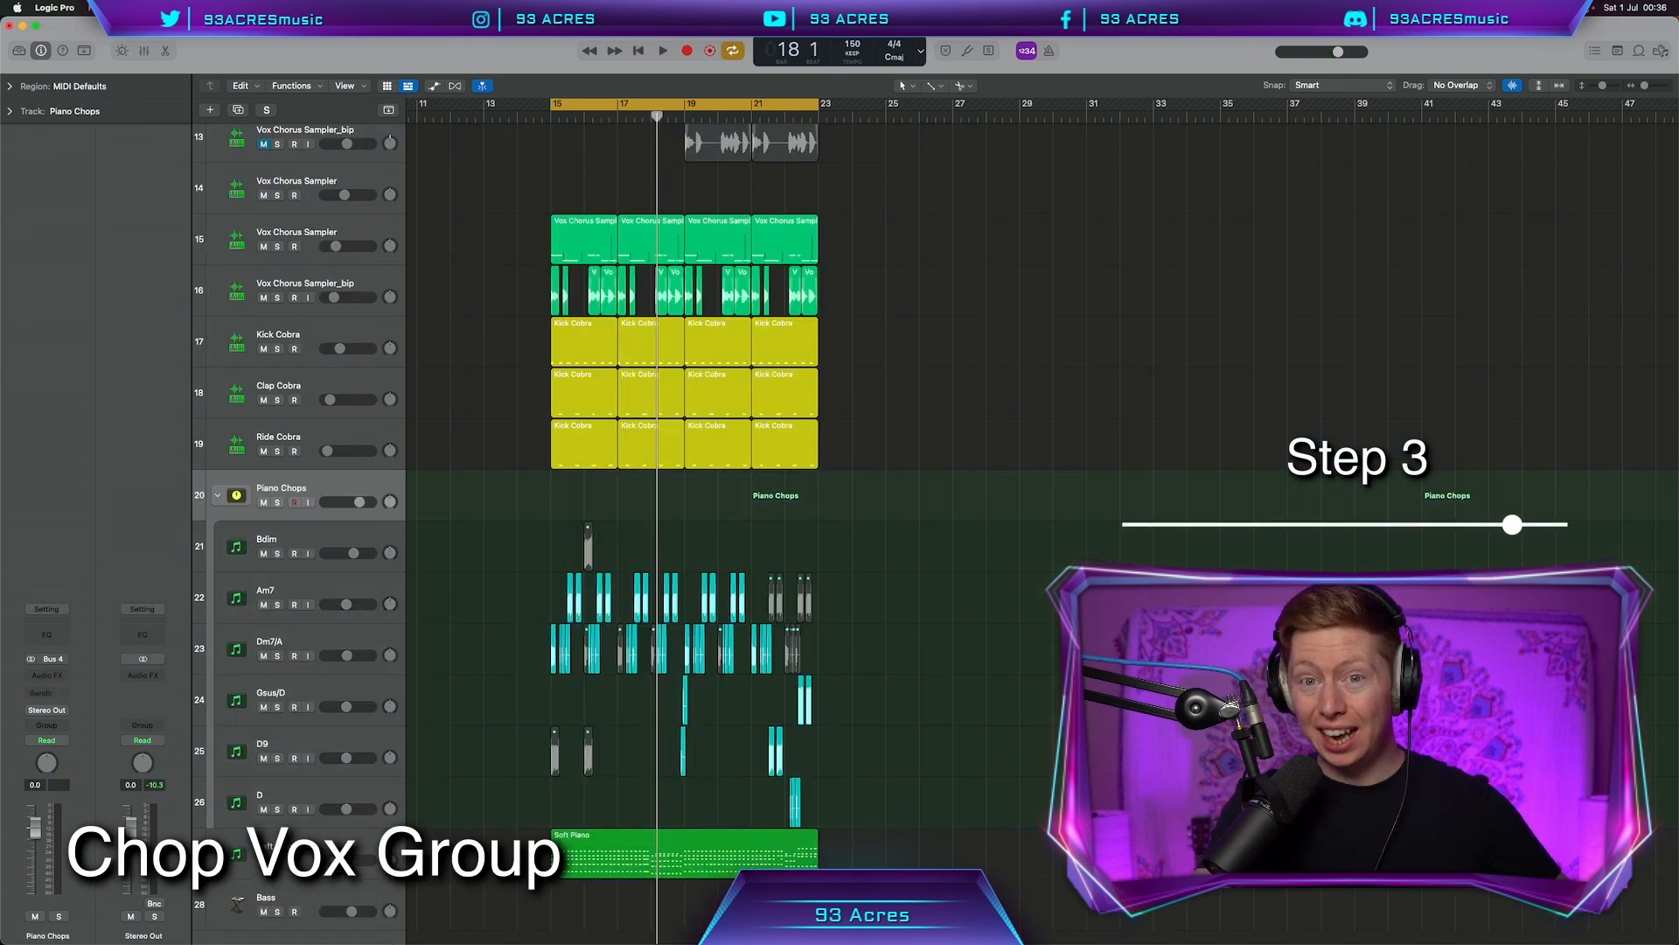
{"action": "left_click", "coordinate": [46, 692]}
{"action": "mouse_move", "coordinate": [40, 713]}
{"action": "left_click", "coordinate": [209, 428]}
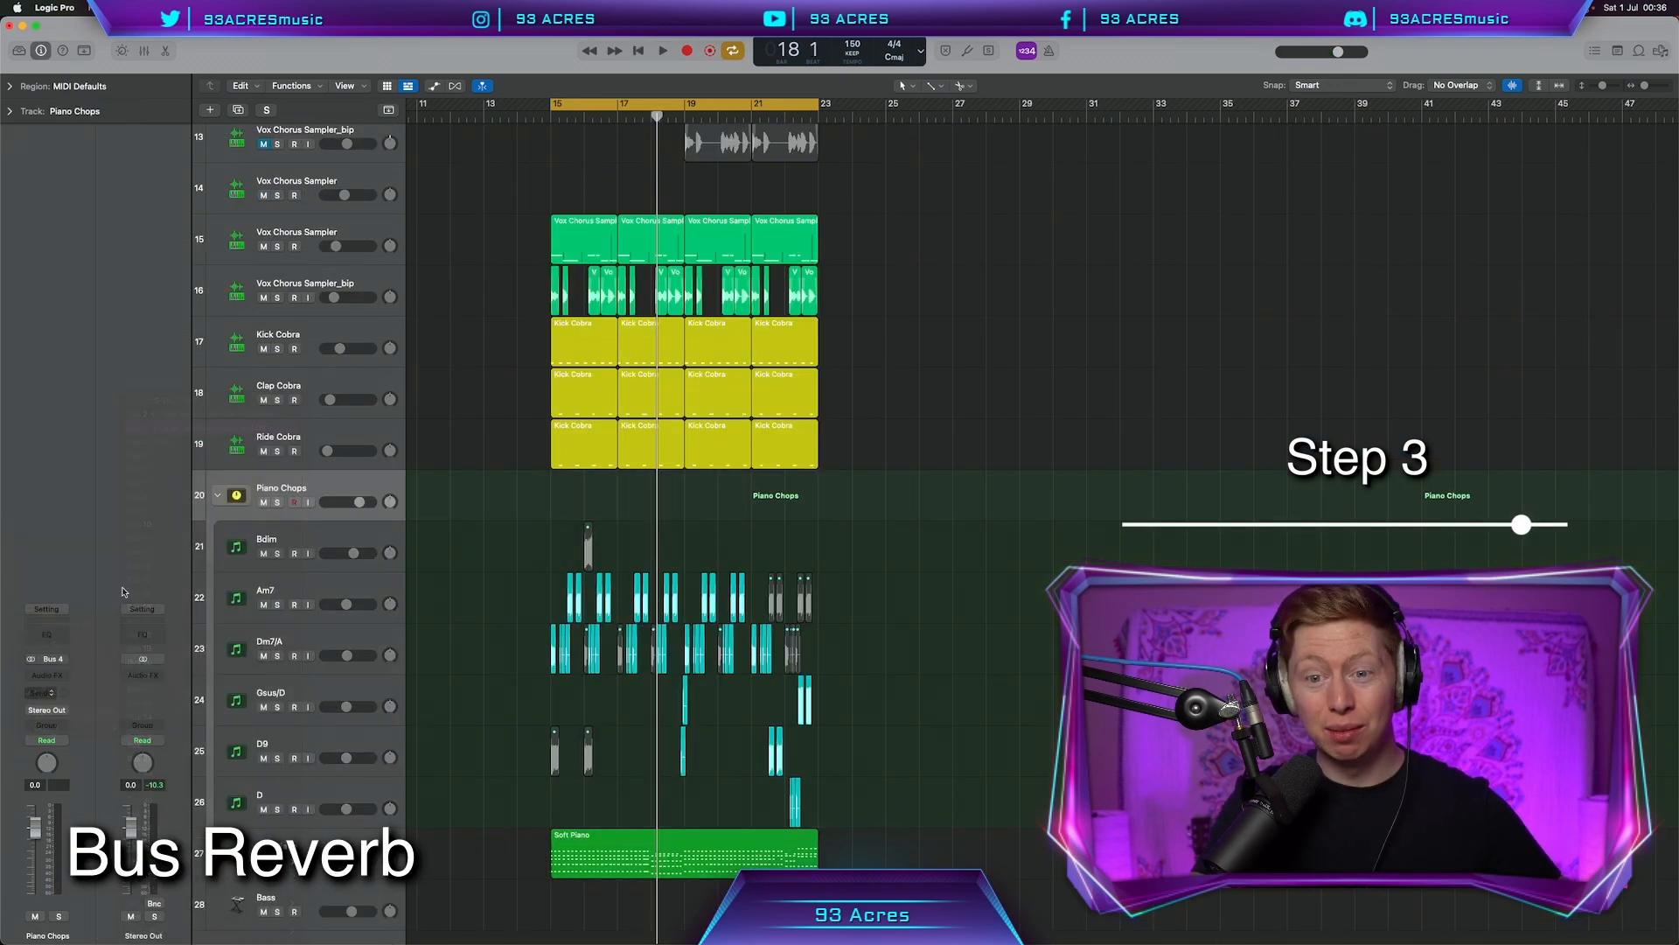
{"action": "left_click", "coordinate": [318, 834]}
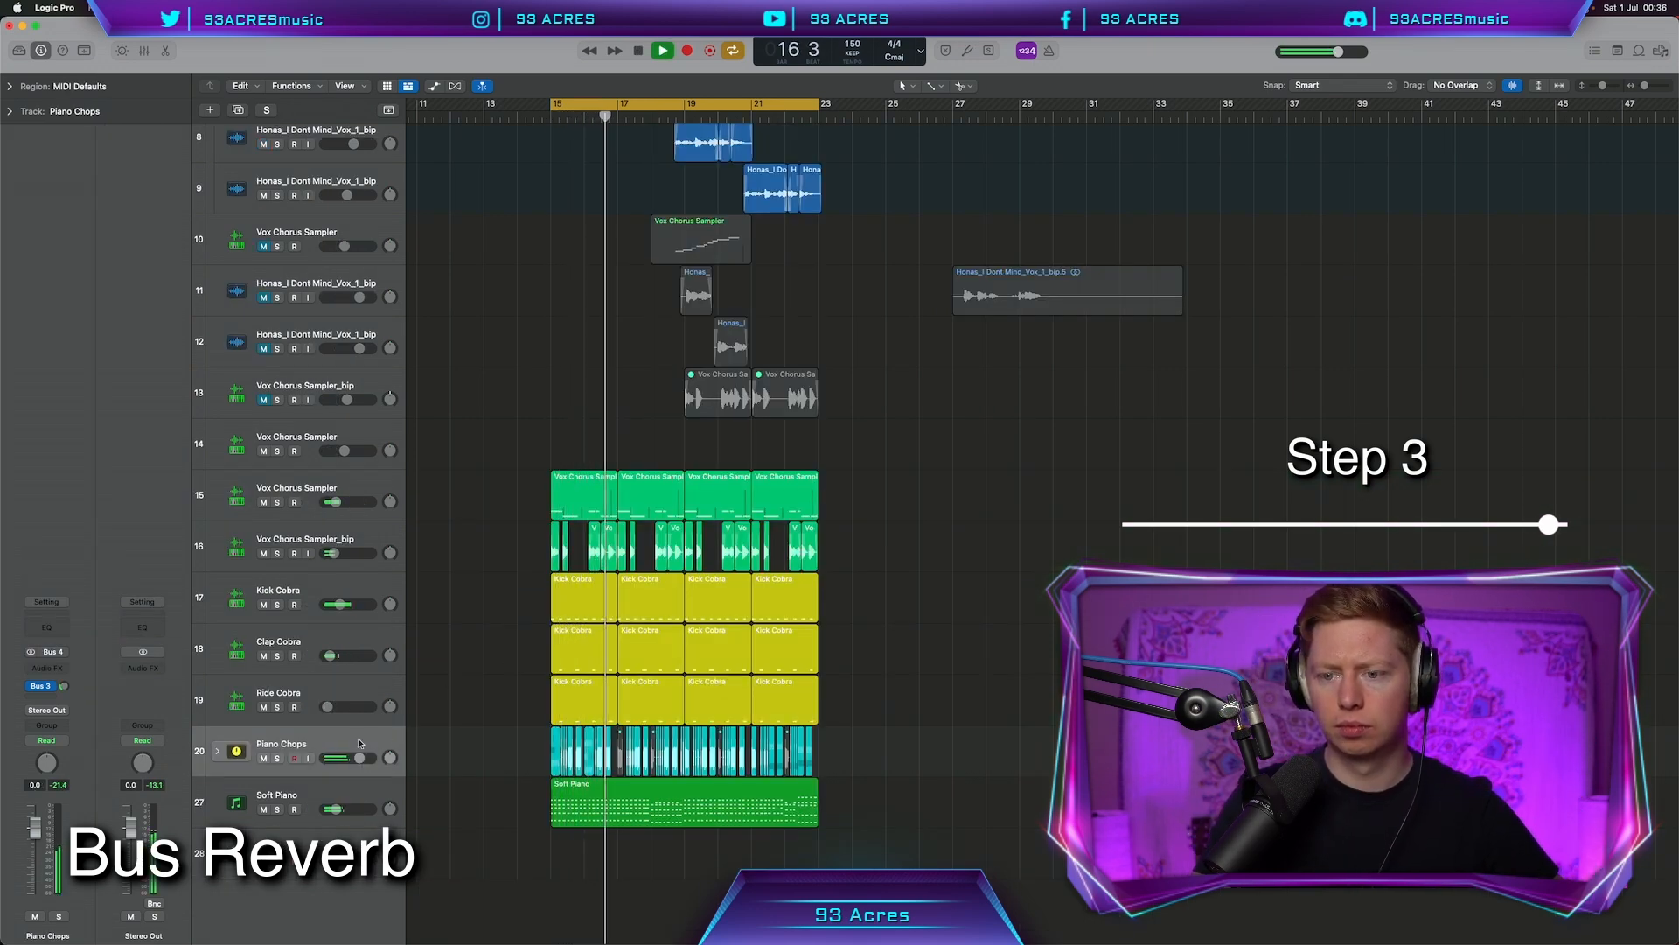
{"action": "left_click", "coordinate": [219, 751]}
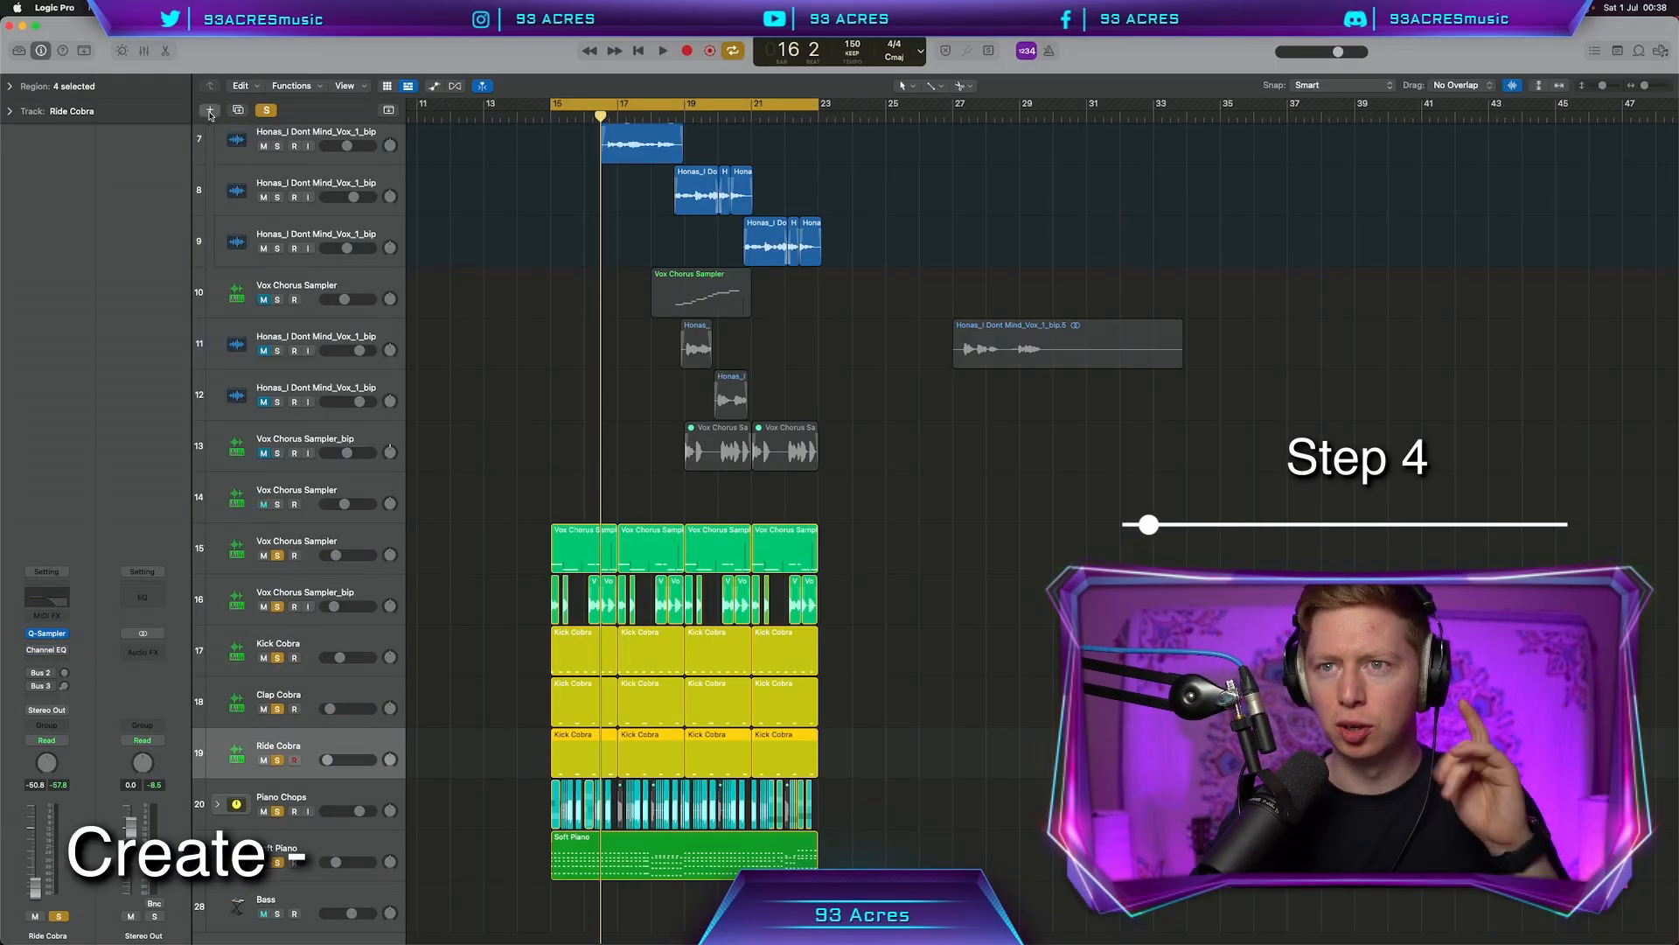
Create a new audio track with a shaker loop at bar 15, lowered to -17 dB
{"action": "left_click", "coordinate": [210, 111]}
{"action": "left_click", "coordinate": [837, 360]}
{"action": "left_click", "coordinate": [1047, 616]}
{"action": "left_click", "coordinate": [1639, 51]}
{"action": "left_click", "coordinate": [1463, 114]}
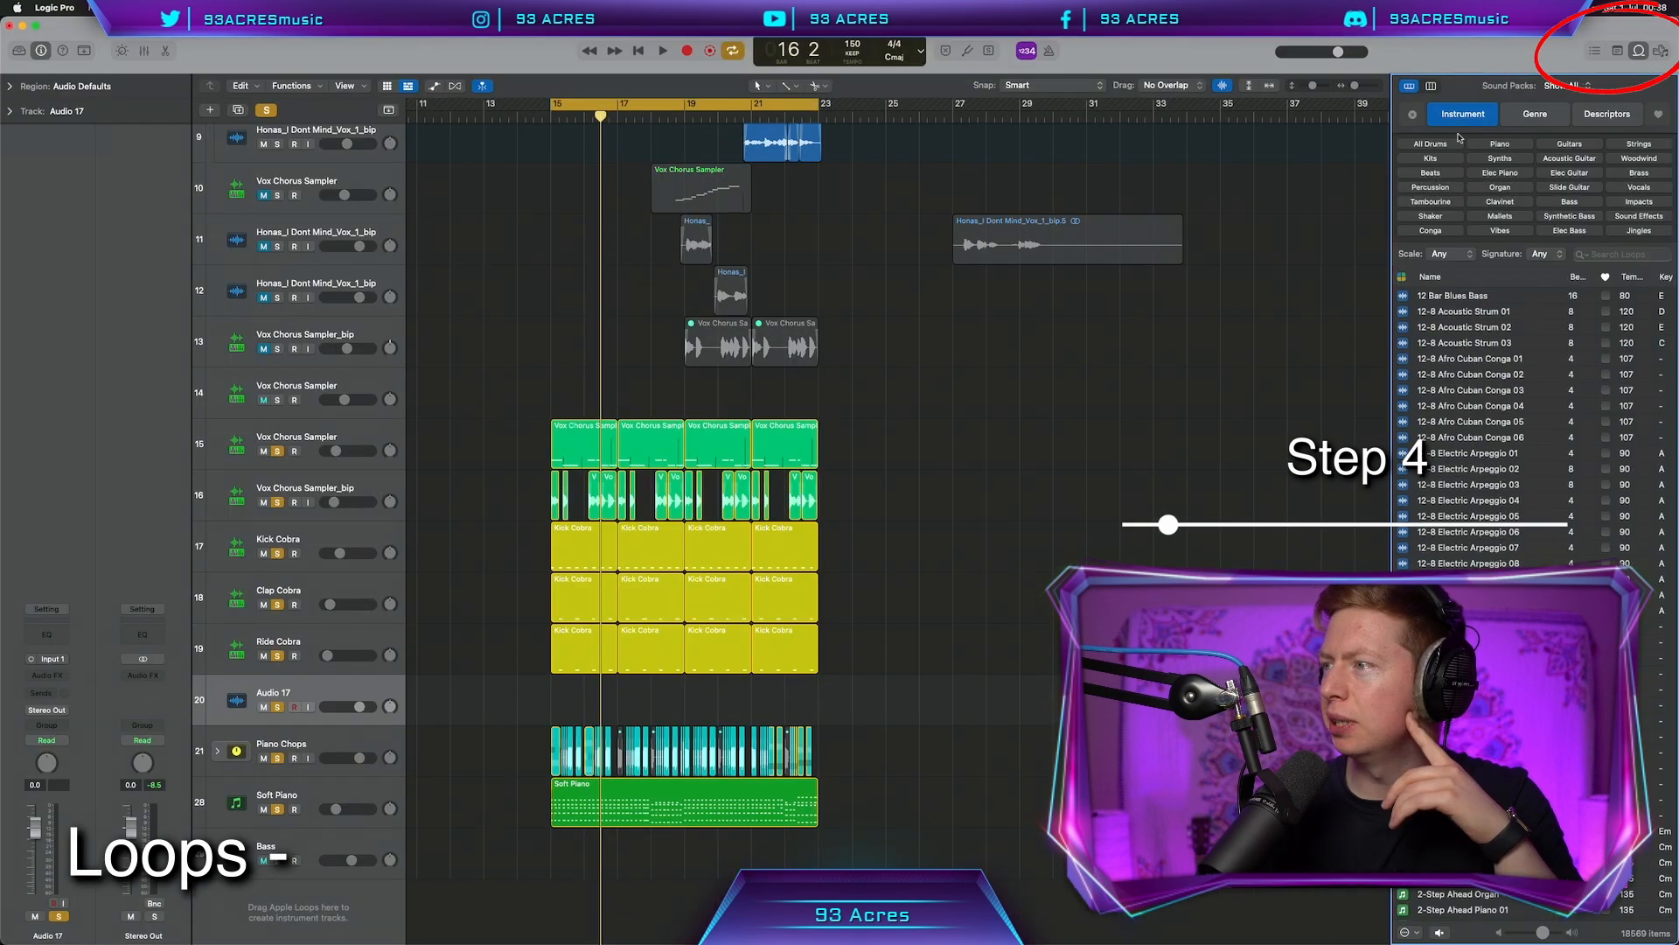
{"action": "left_click", "coordinate": [1451, 217]}
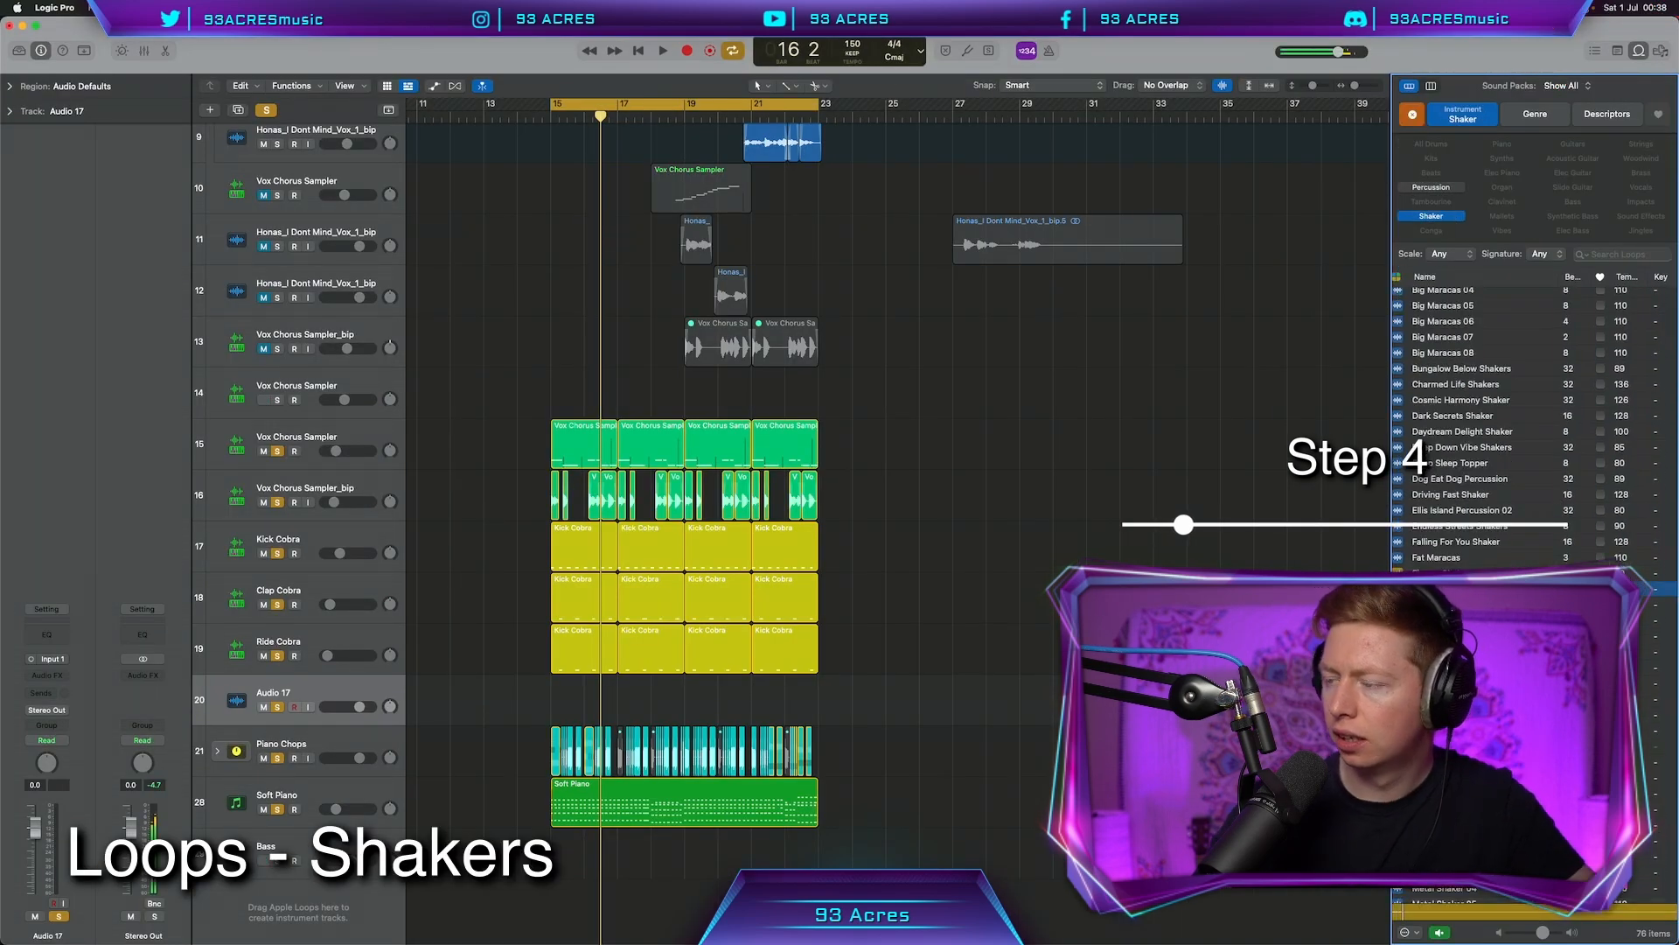
{"action": "left_click_drag", "start_coordinate": [1452, 589], "coordinate": [558, 709]}
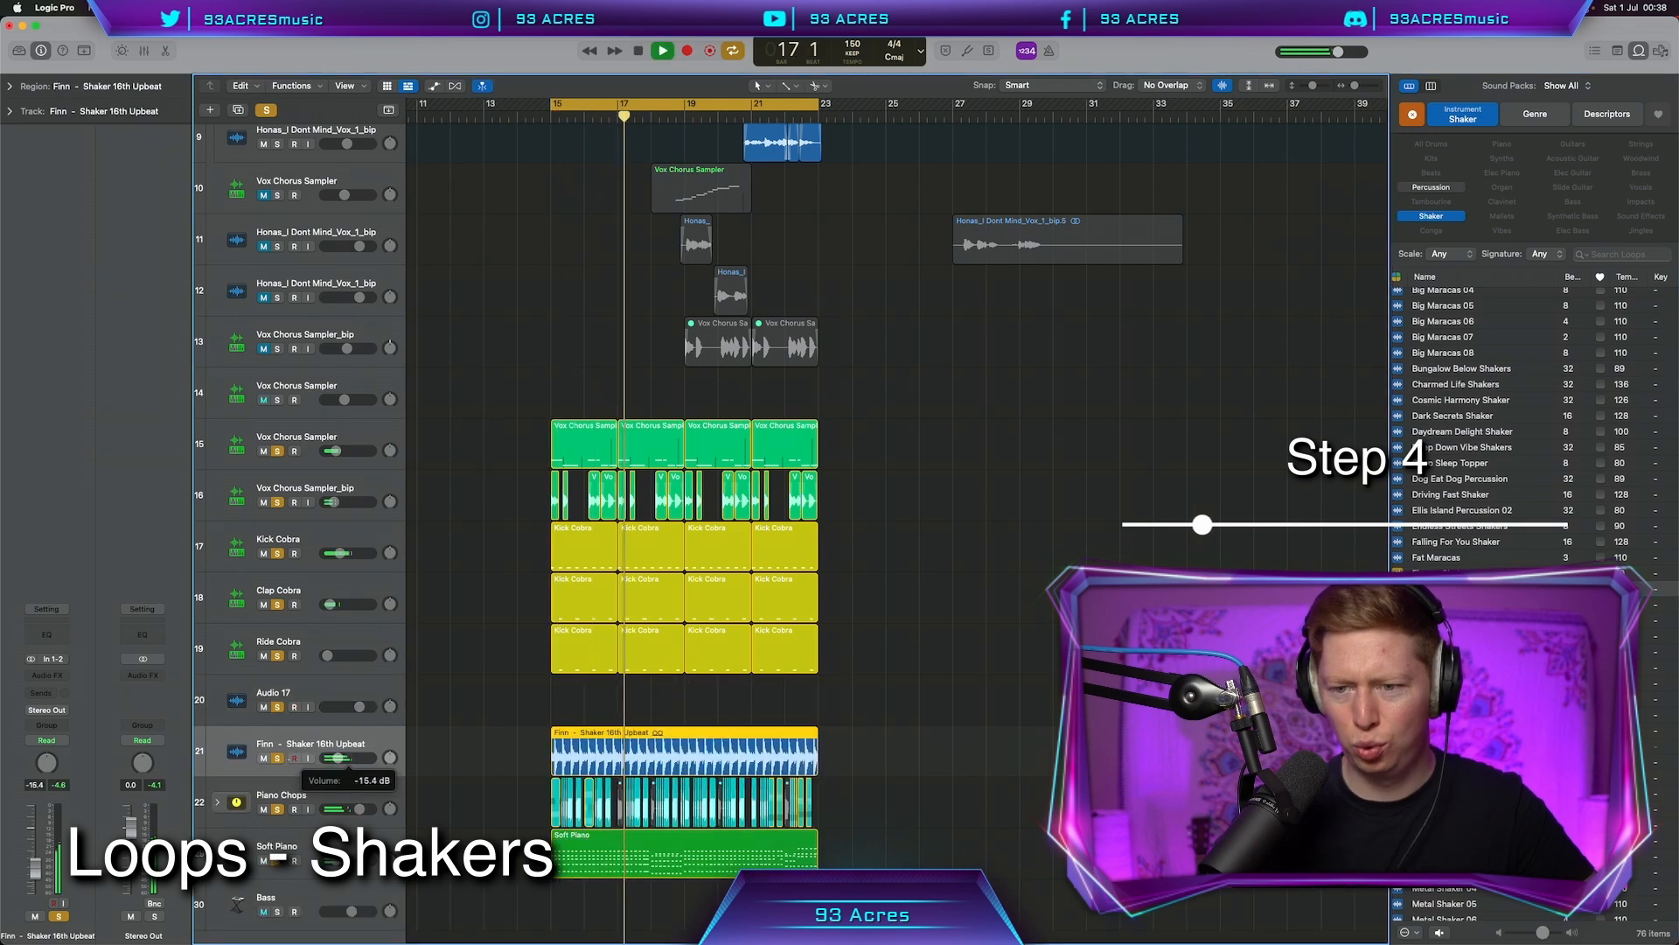
{"action": "left_click_drag", "start_coordinate": [338, 759], "coordinate": [336, 758]}
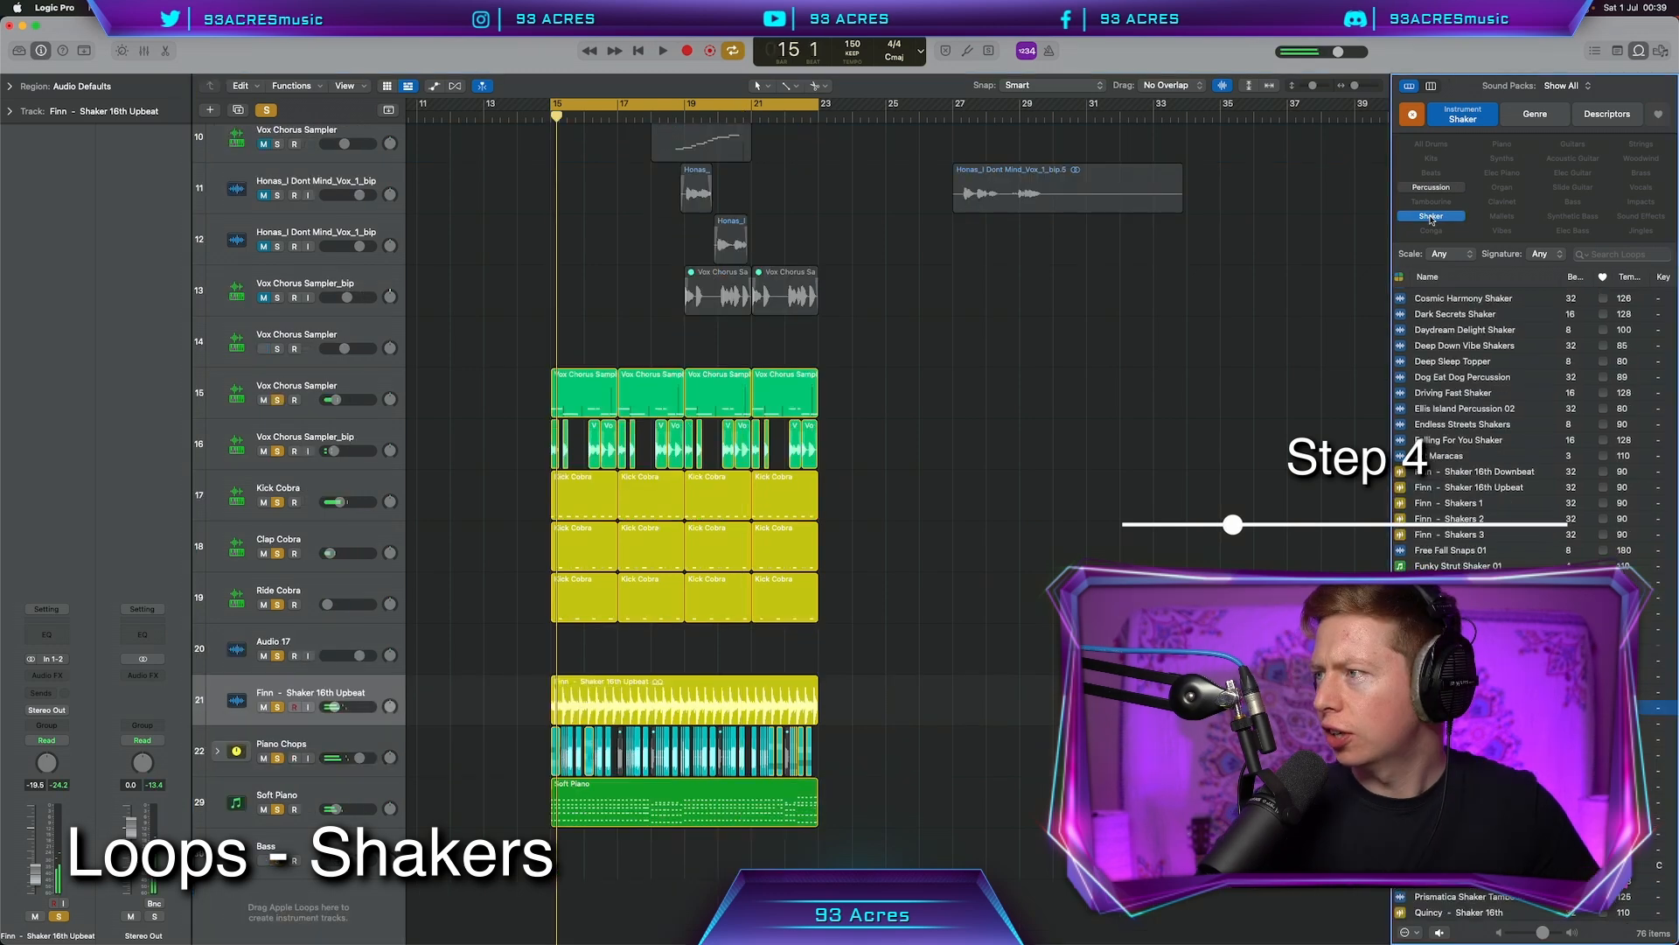
Add the Beachside Conga 02 loop at bar 15 and cut 4.6 dB around 206 Hz
{"action": "left_click", "coordinate": [1453, 212]}
{"action": "left_click", "coordinate": [1431, 230]}
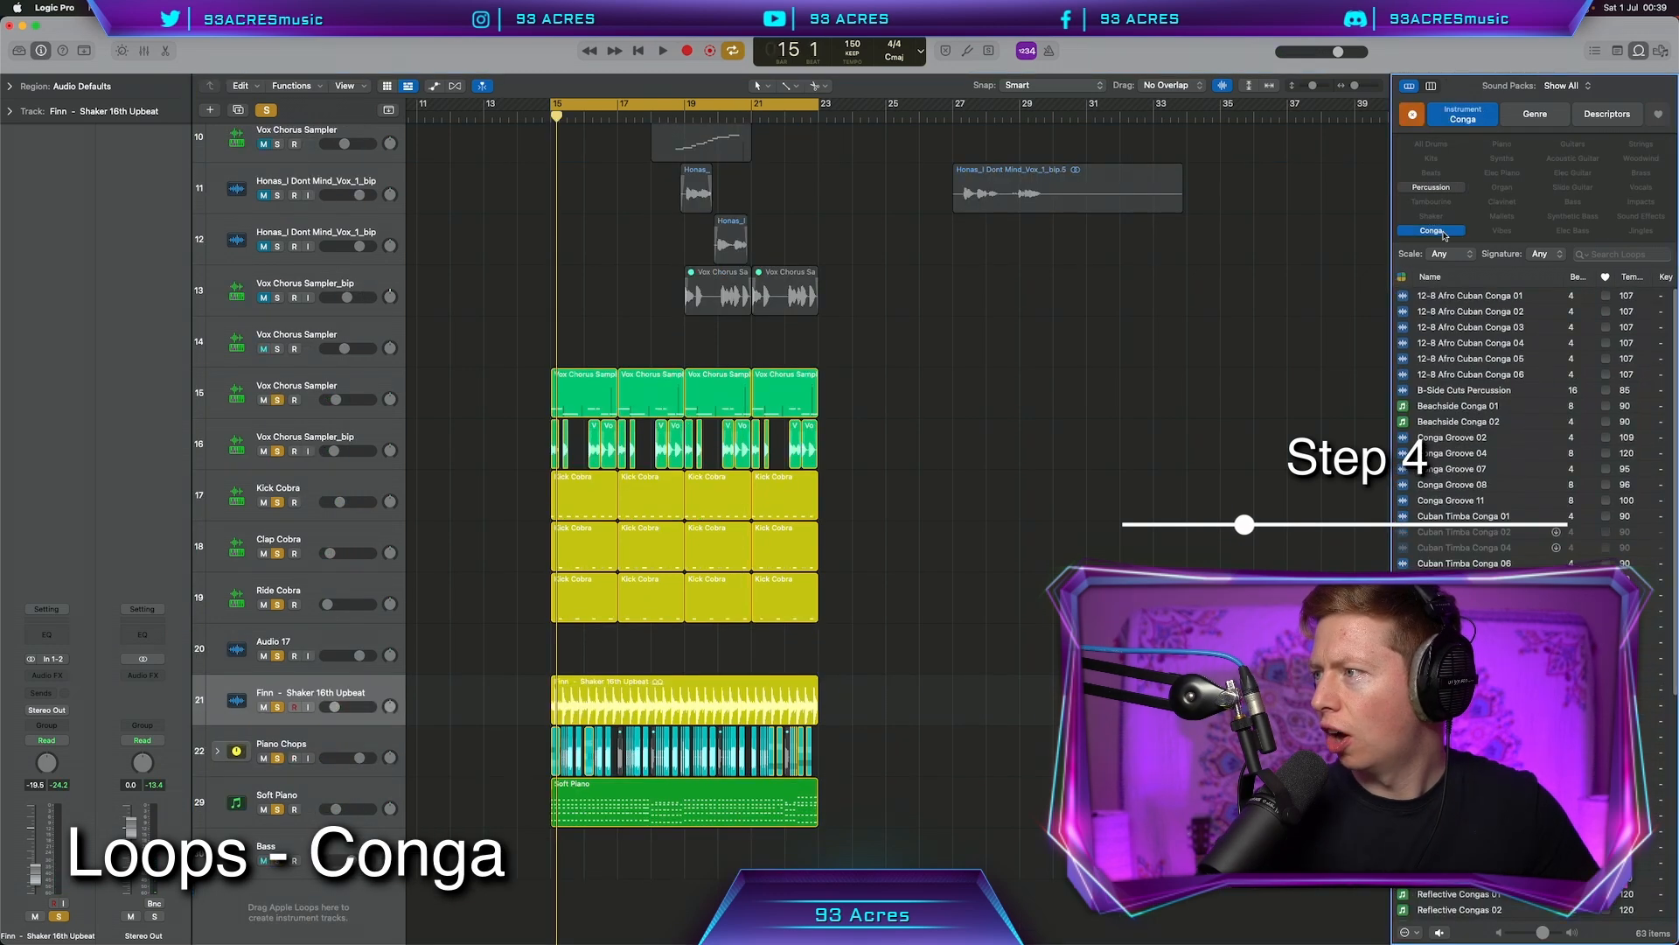
{"action": "left_click", "coordinate": [1493, 423]}
{"action": "left_click_drag", "start_coordinate": [1493, 423], "coordinate": [547, 651]}
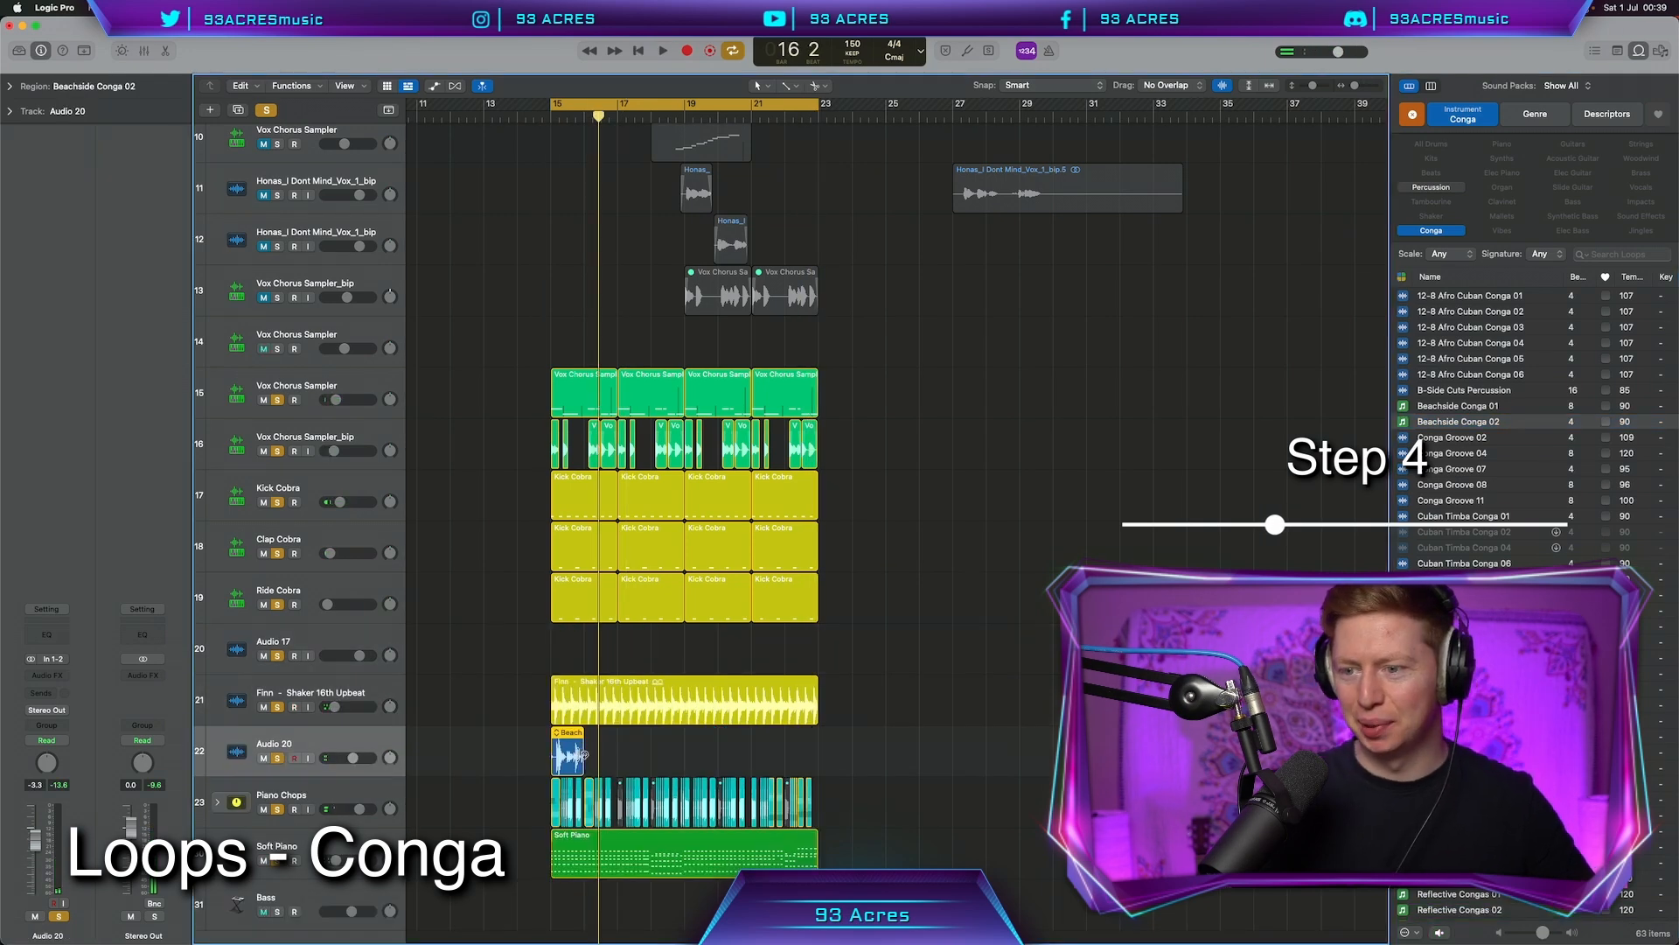
{"action": "left_click_drag", "start_coordinate": [742, 350], "coordinate": [727, 384]}
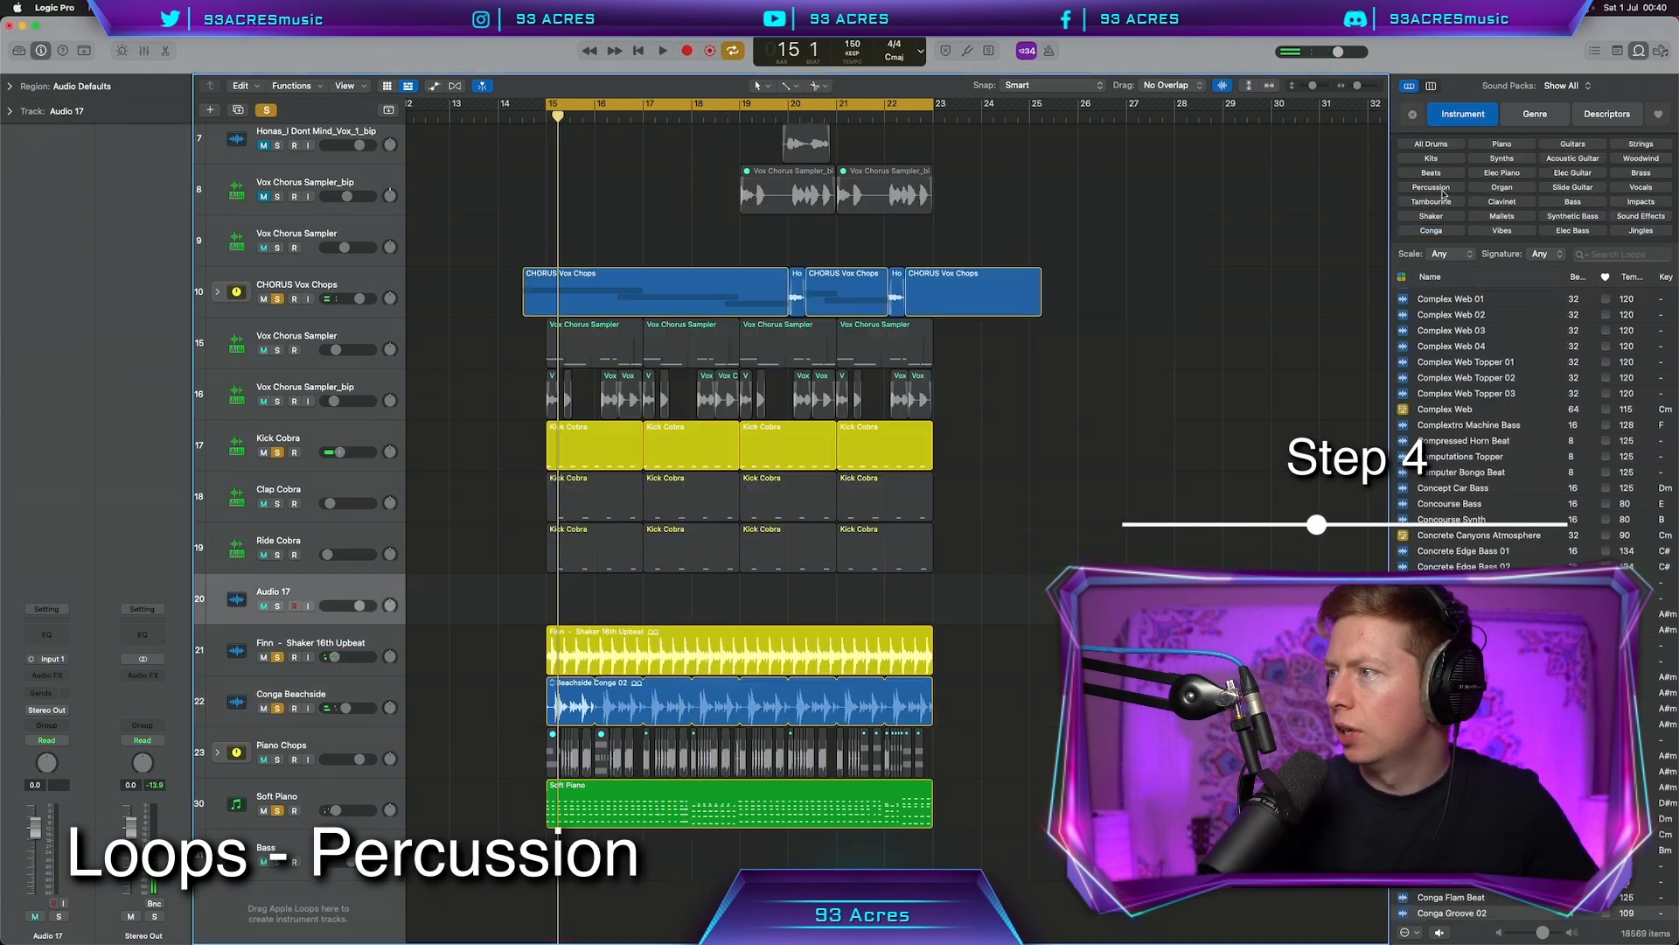
{"action": "left_click", "coordinate": [1441, 189]}
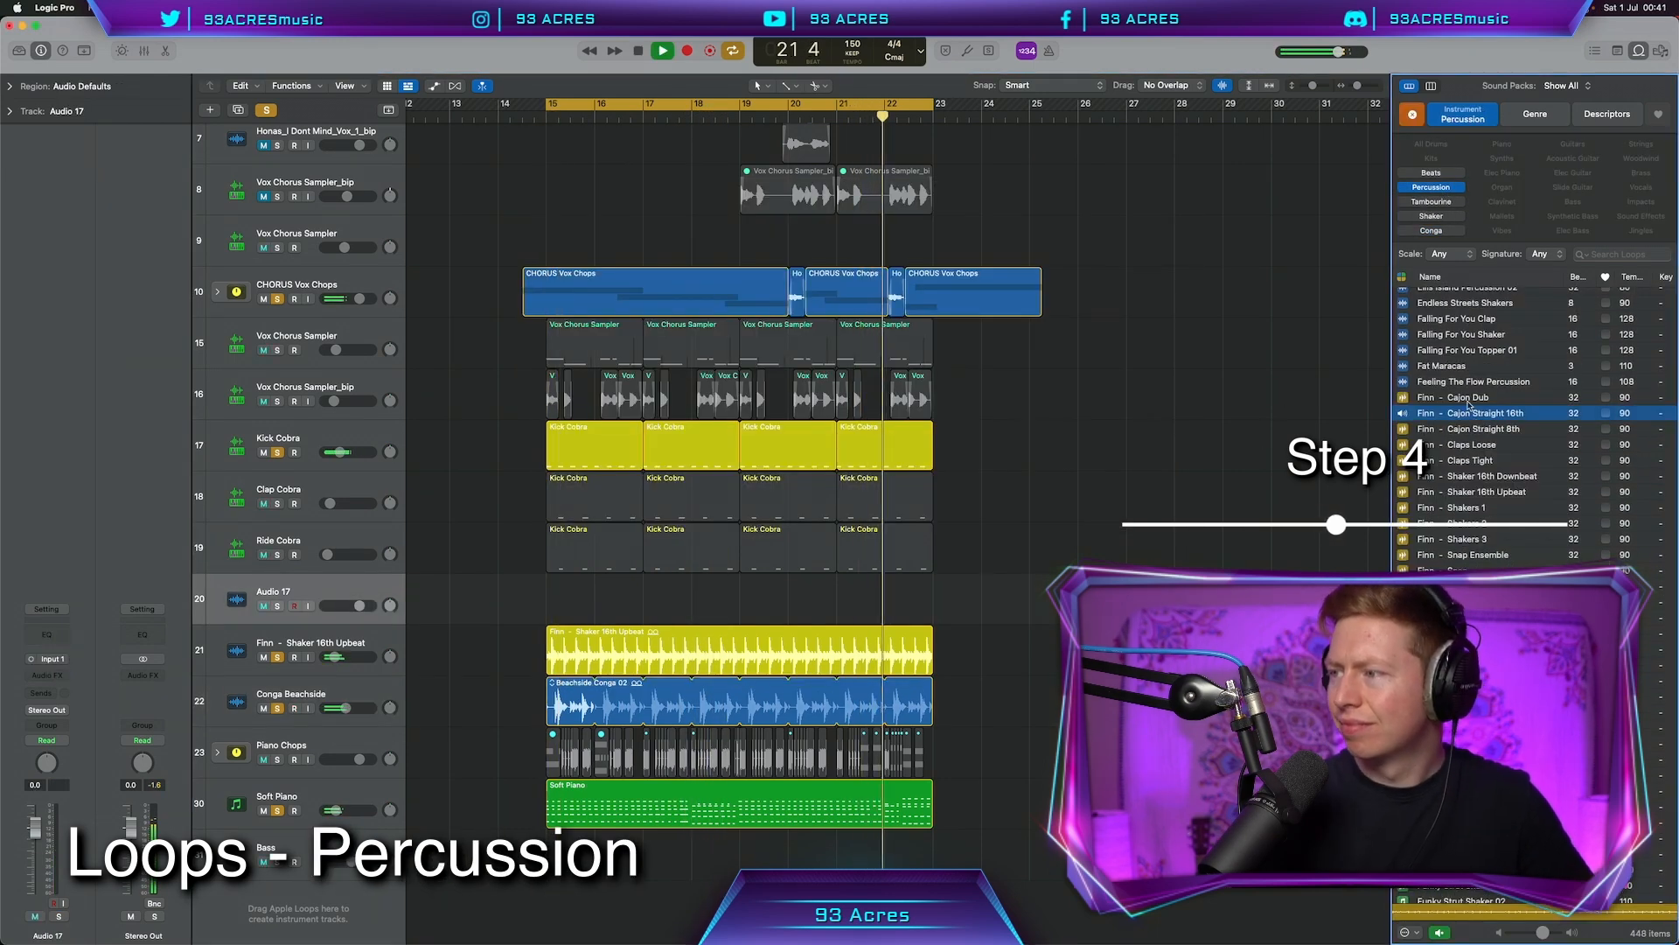
Add the Finn - Cajon Dub loop at bar 15, trim its start, and set it to -1.8 dB
{"action": "left_click", "coordinate": [1470, 398]}
{"action": "left_click_drag", "start_coordinate": [1470, 398], "coordinate": [546, 621]}
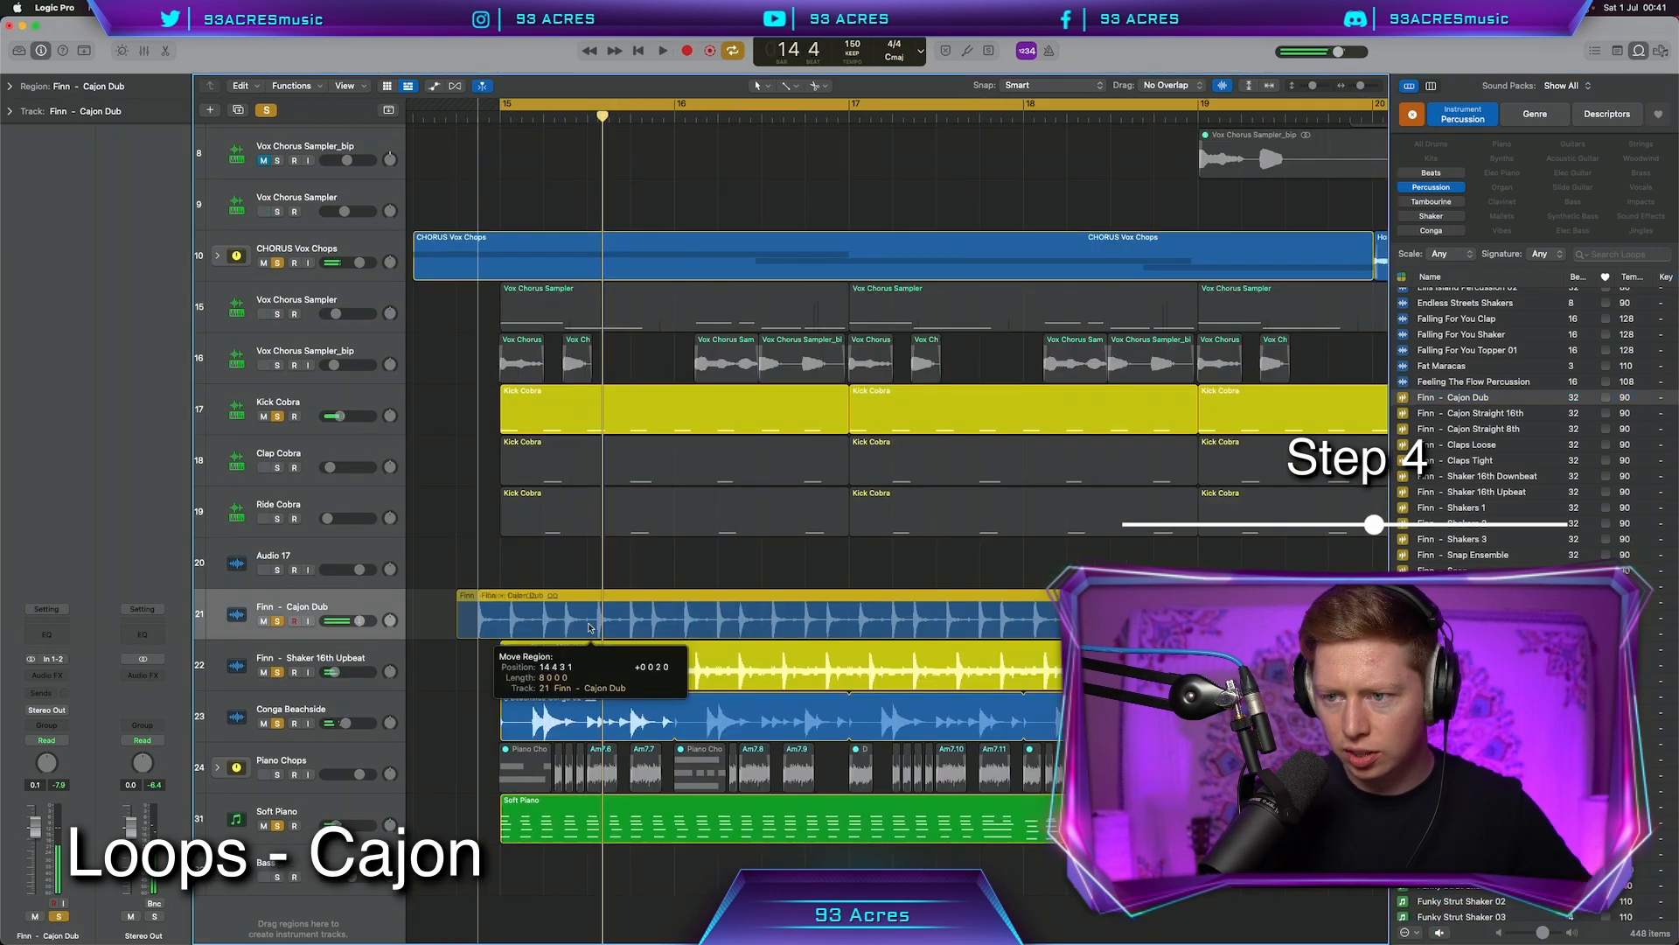
{"action": "left_click_drag", "start_coordinate": [569, 627], "coordinate": [589, 627]}
{"action": "key", "text": "space"}
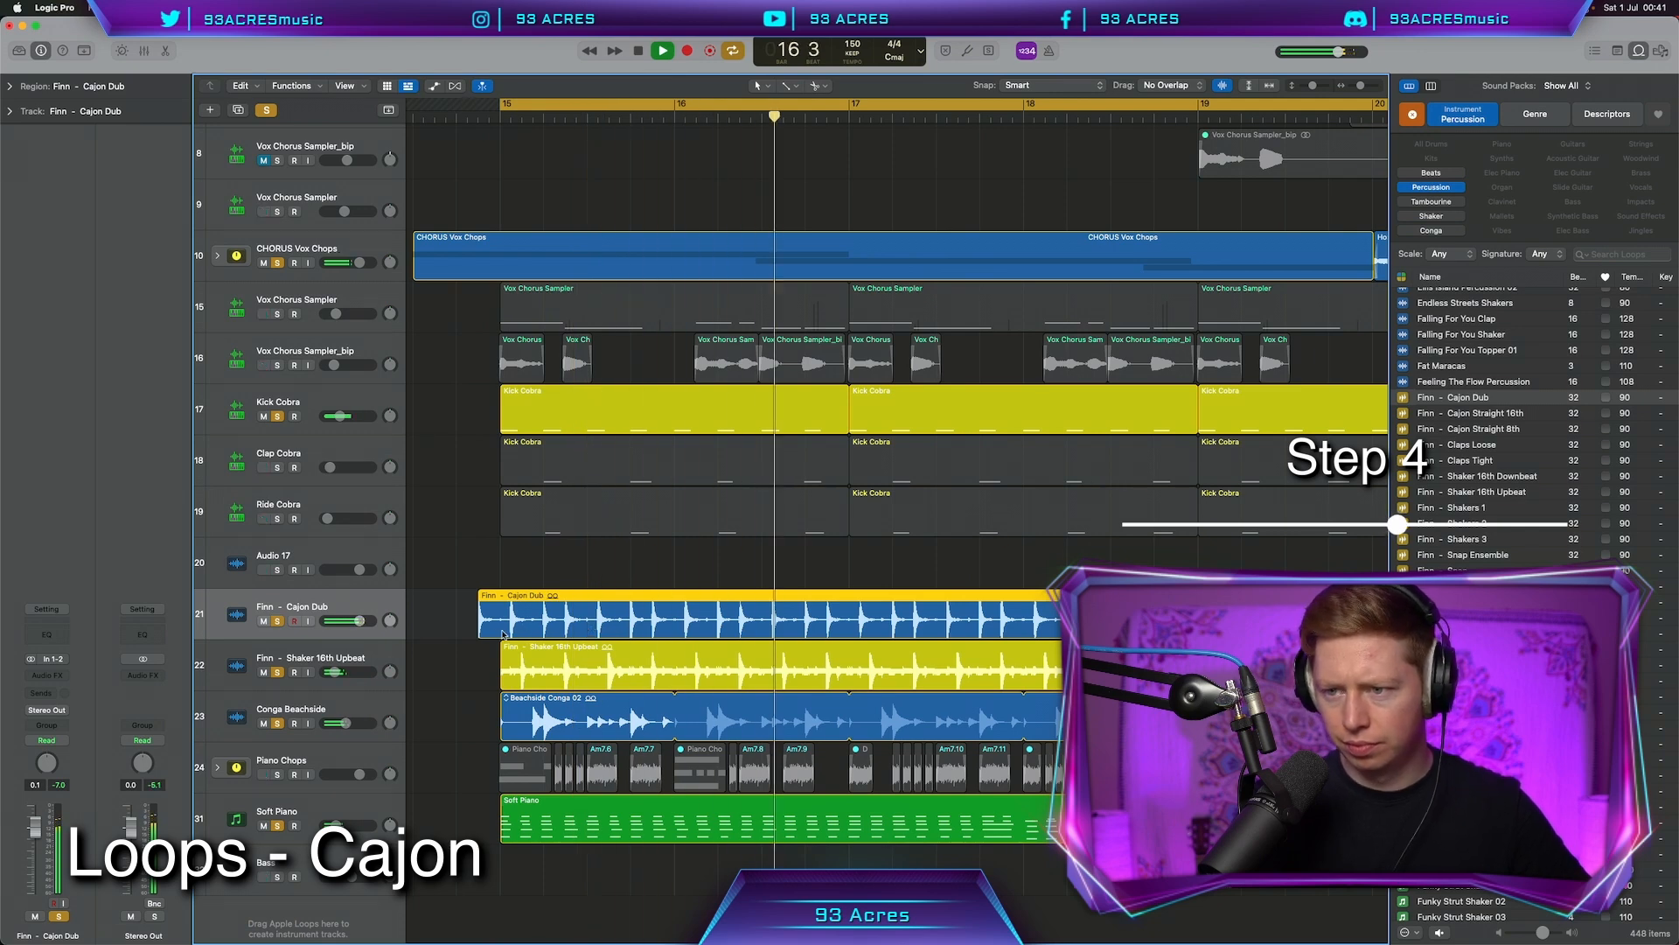
{"action": "key", "text": "space"}
{"action": "left_click_drag", "start_coordinate": [495, 632], "coordinate": [536, 632]}
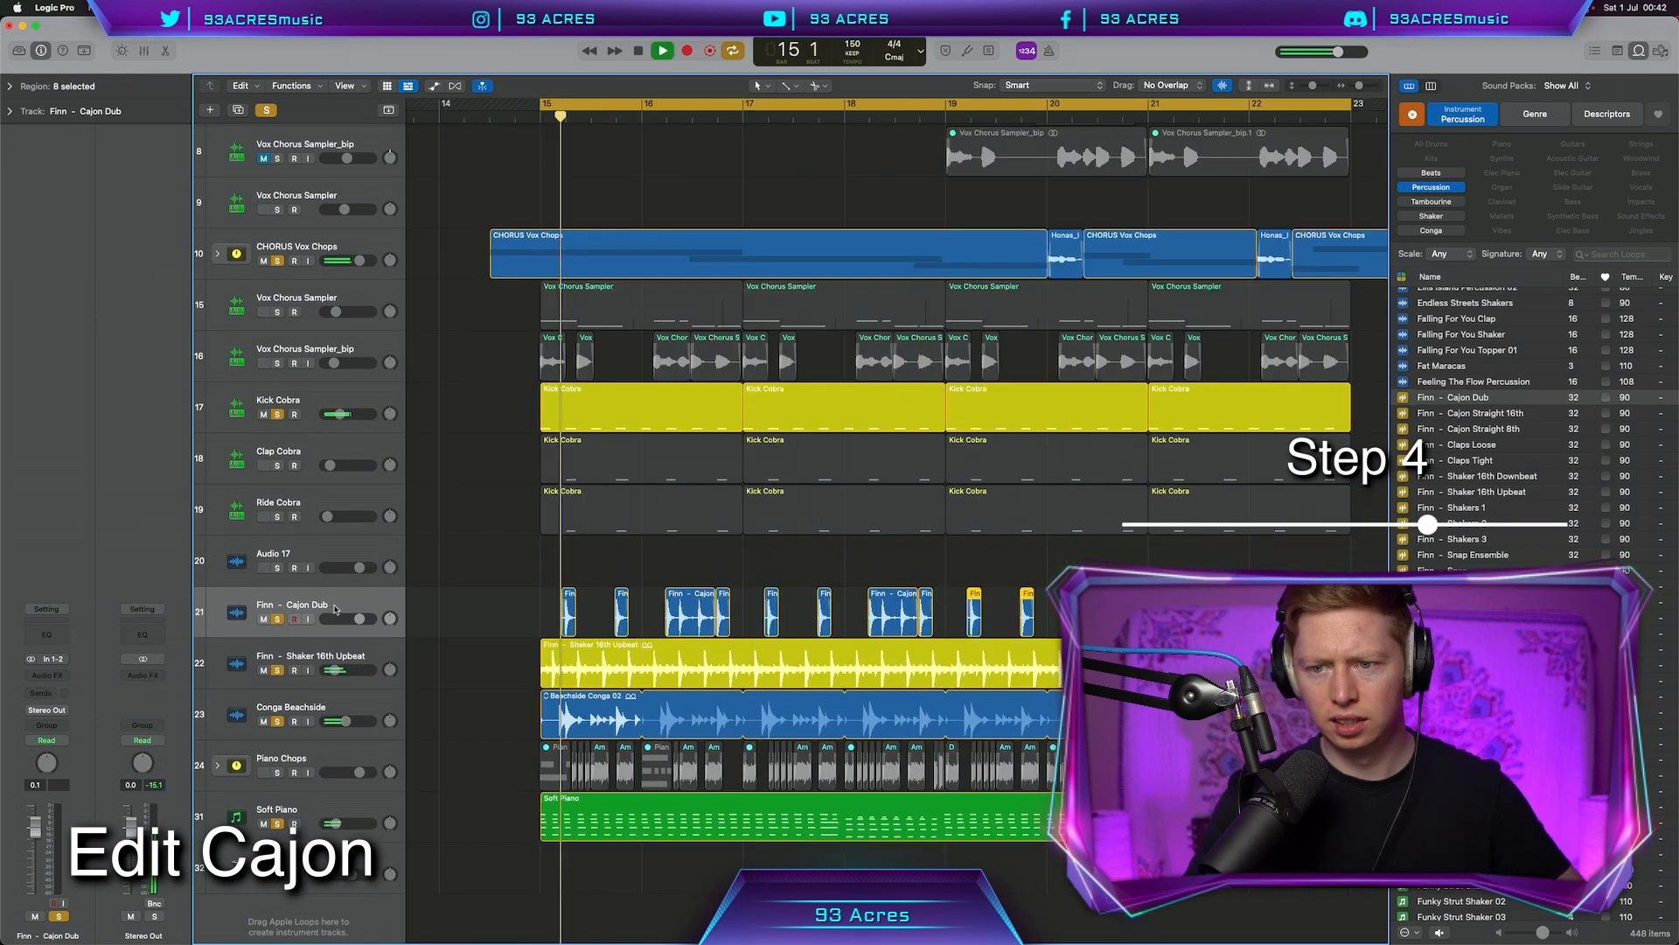
{"action": "left_click_drag", "start_coordinate": [359, 619], "coordinate": [354, 618]}
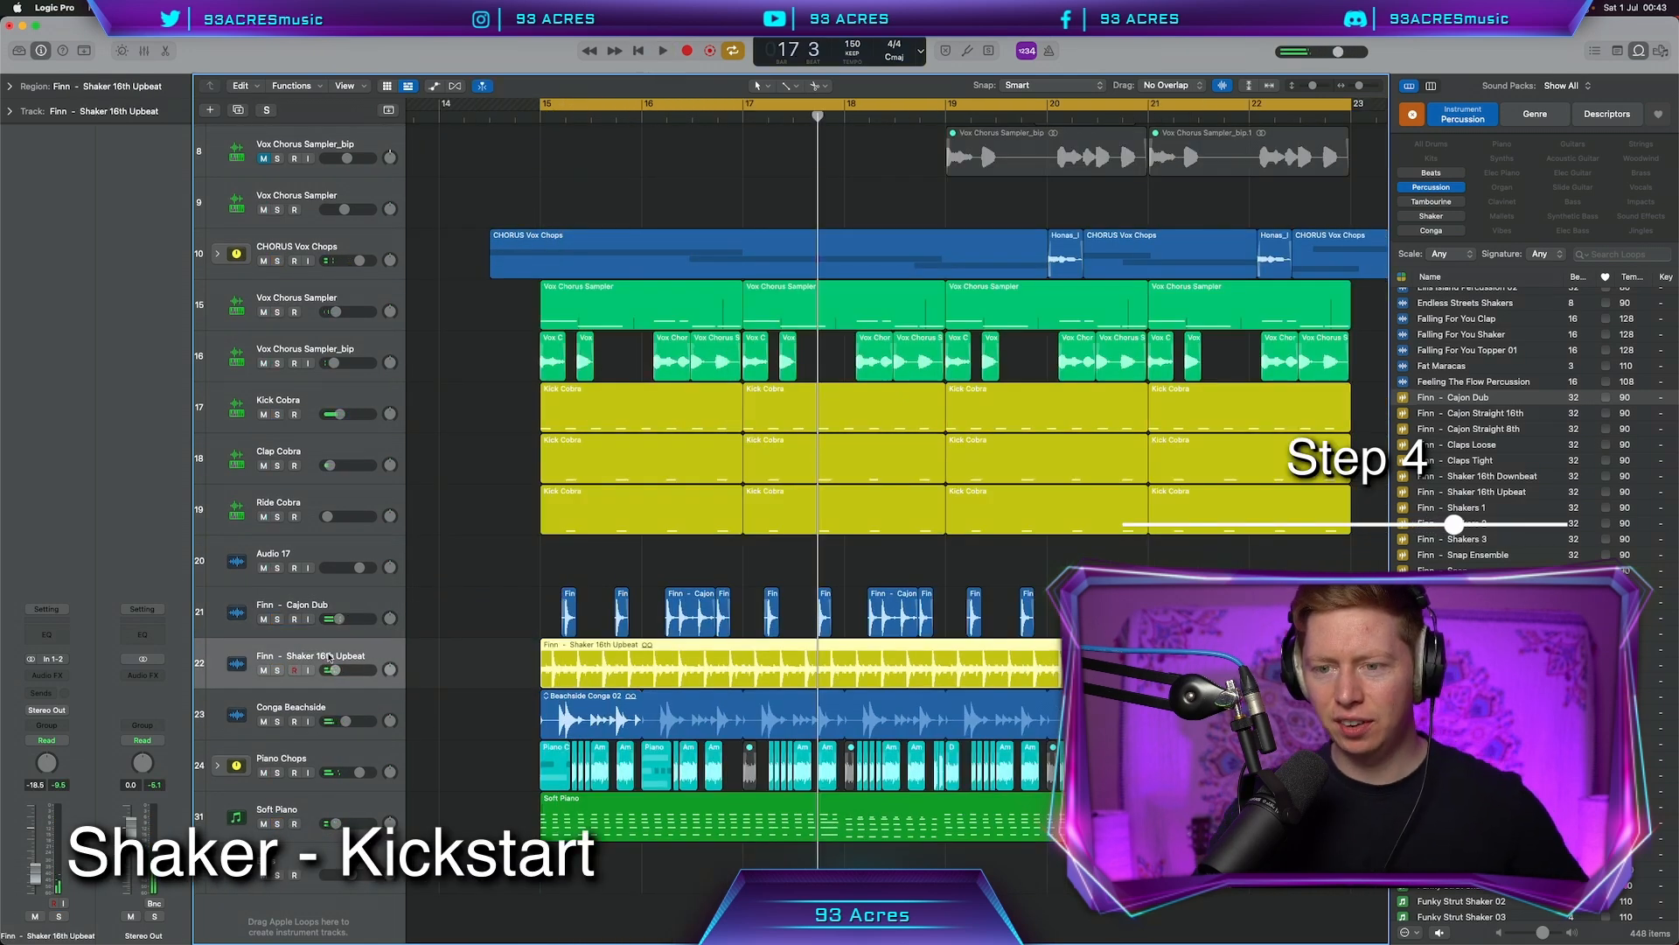
{"action": "key", "text": "s"}
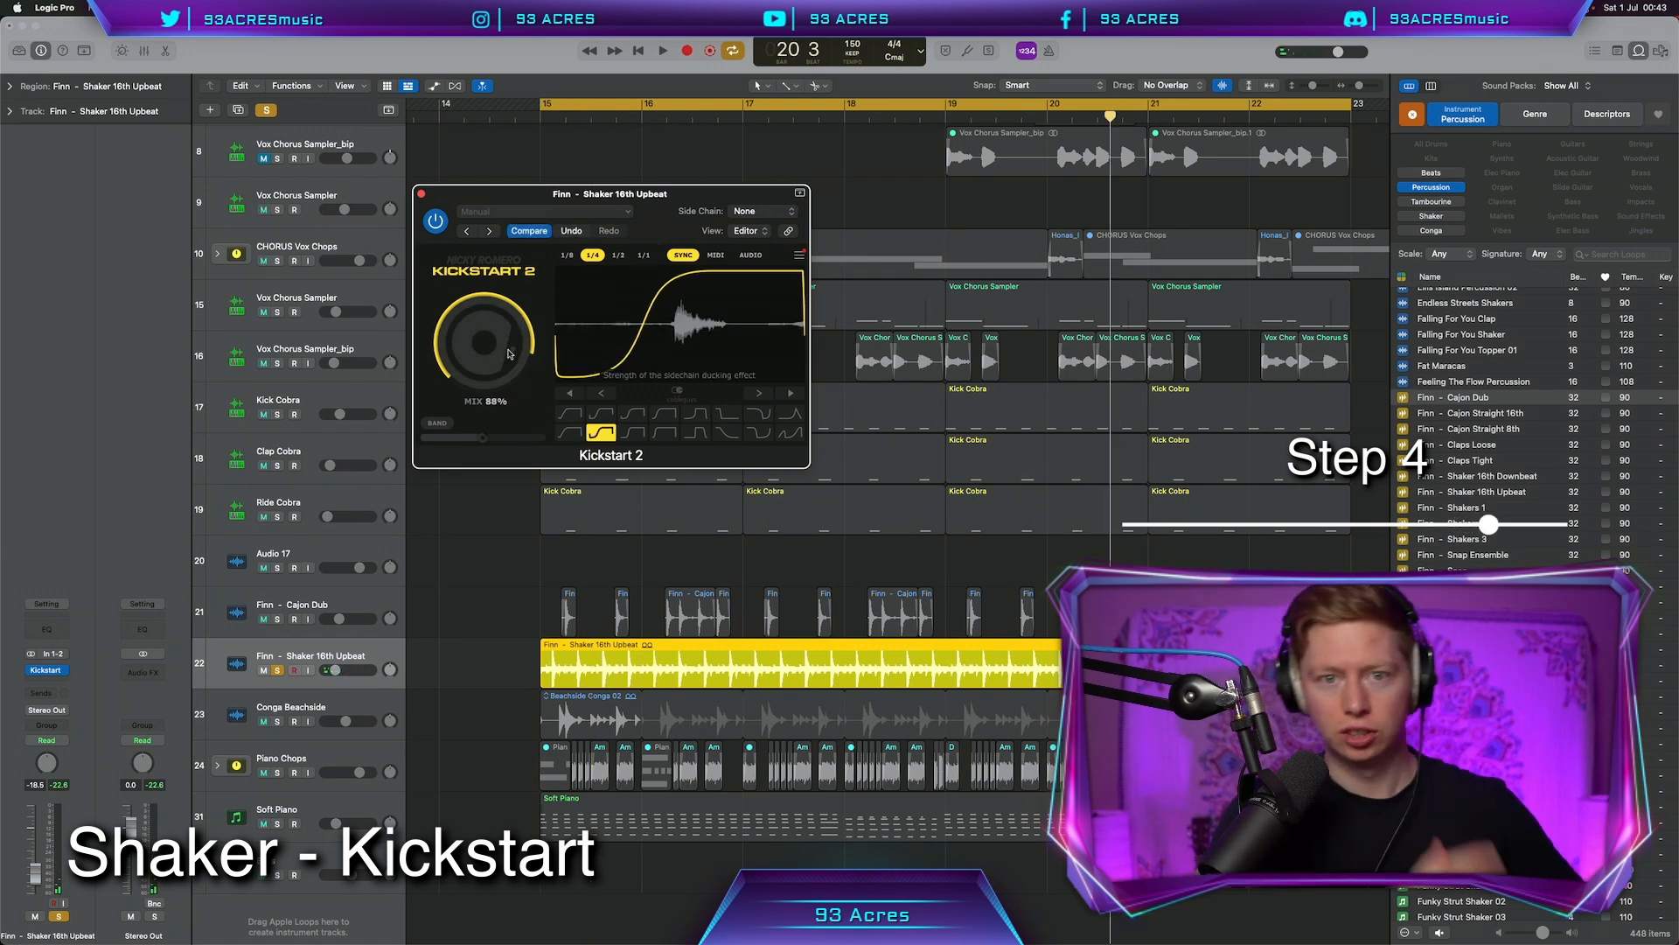
Solo the Cajon Dub, Ride, Kick and Clap Cobra tracks in turn to compare the ducking
{"action": "left_click", "coordinate": [278, 618]}
{"action": "key", "text": "space"}
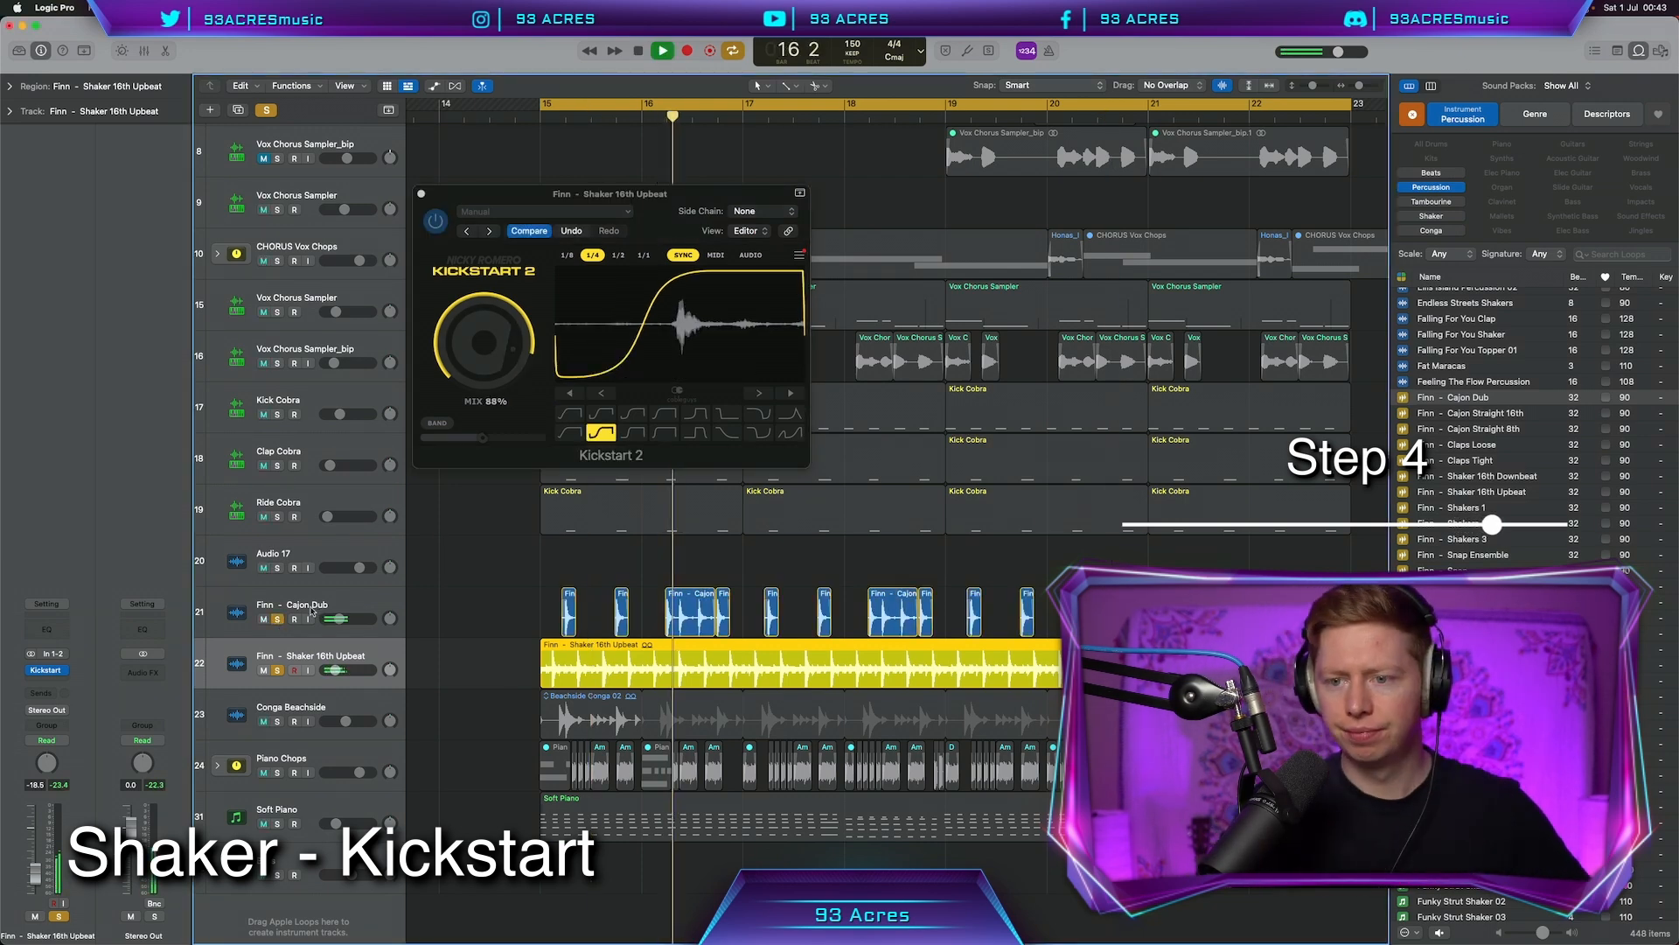
{"action": "left_click", "coordinate": [278, 517]}
{"action": "left_click_drag", "start_coordinate": [1018, 616], "coordinate": [937, 616]}
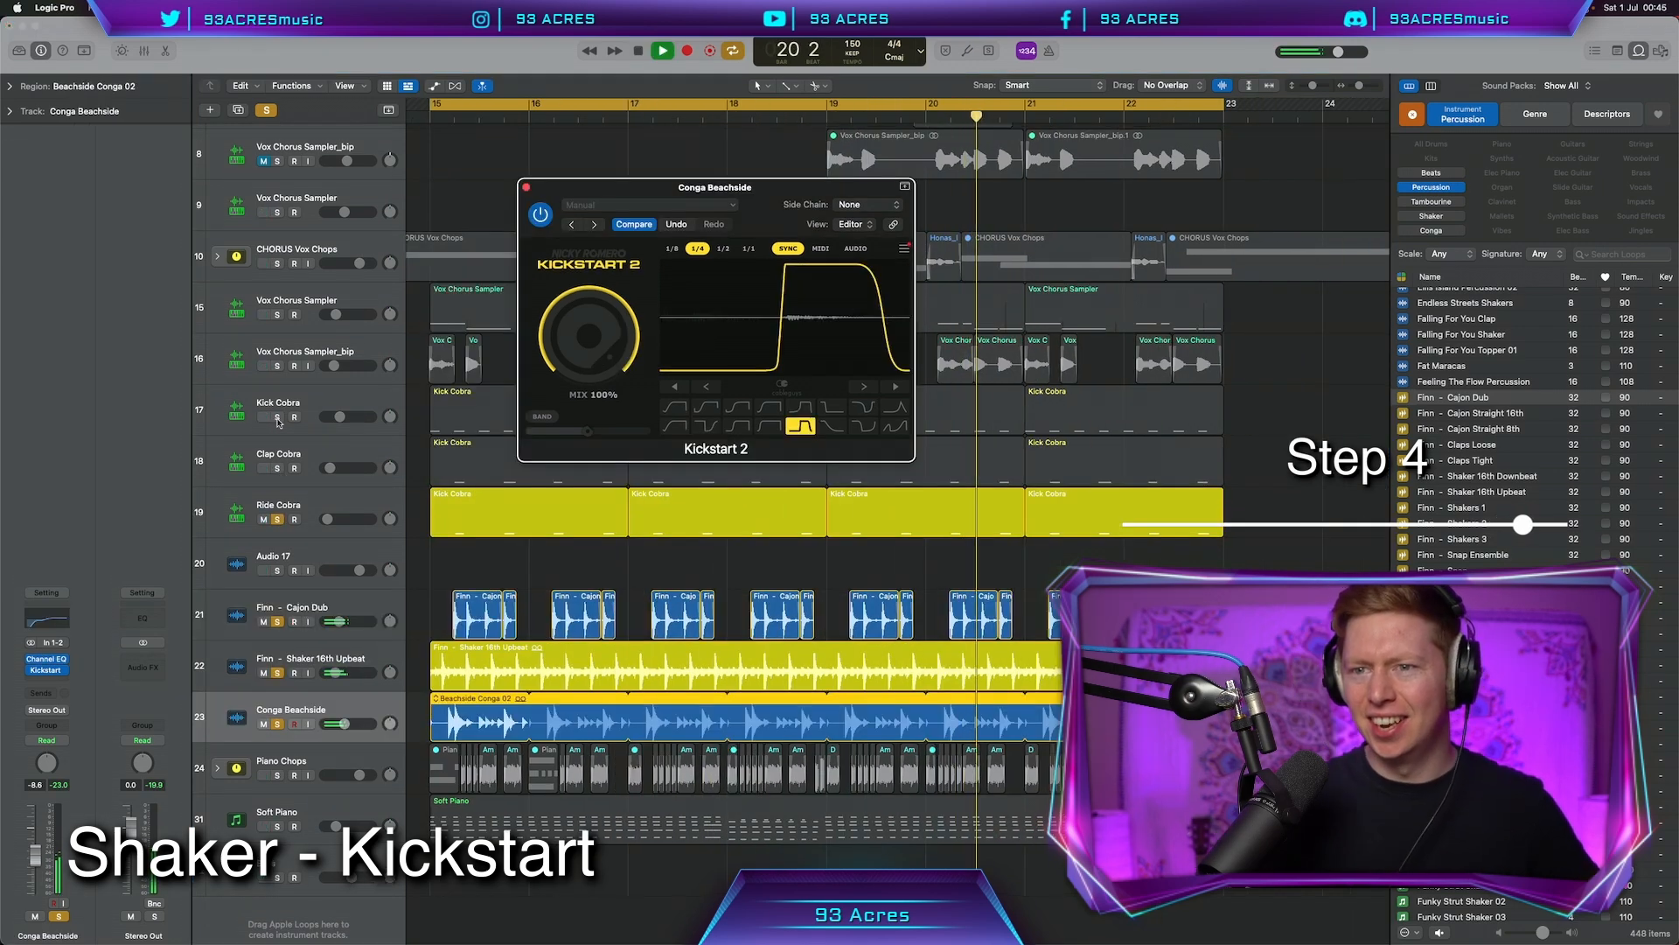
{"action": "left_click", "coordinate": [277, 416]}
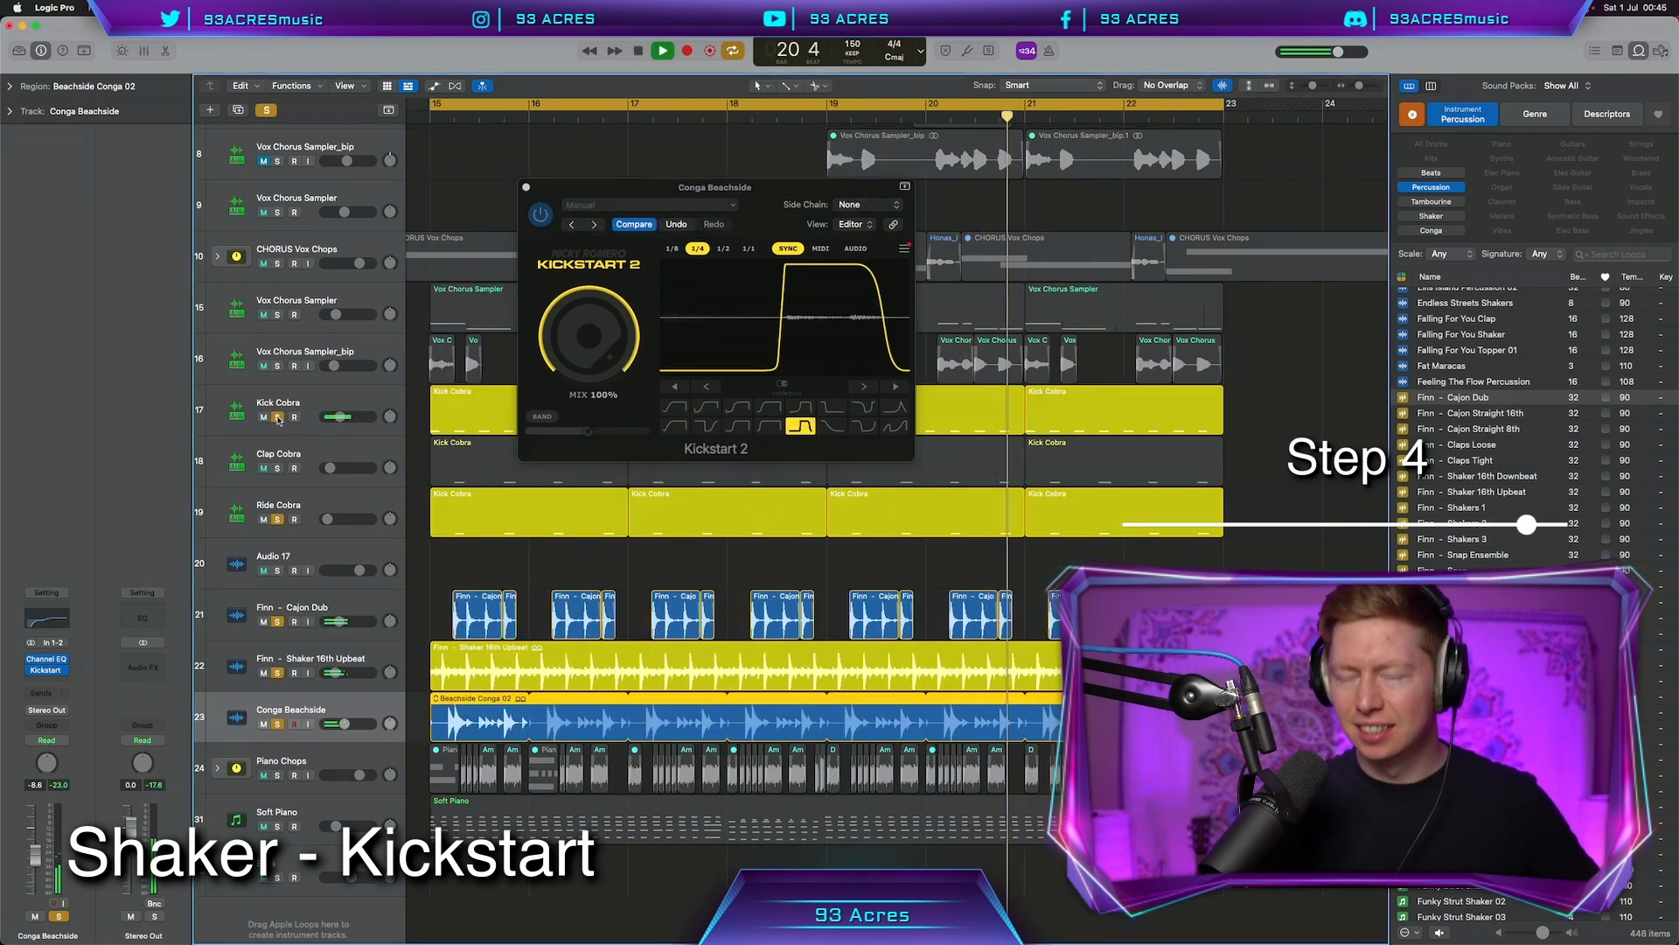
{"action": "left_click", "coordinate": [278, 468]}
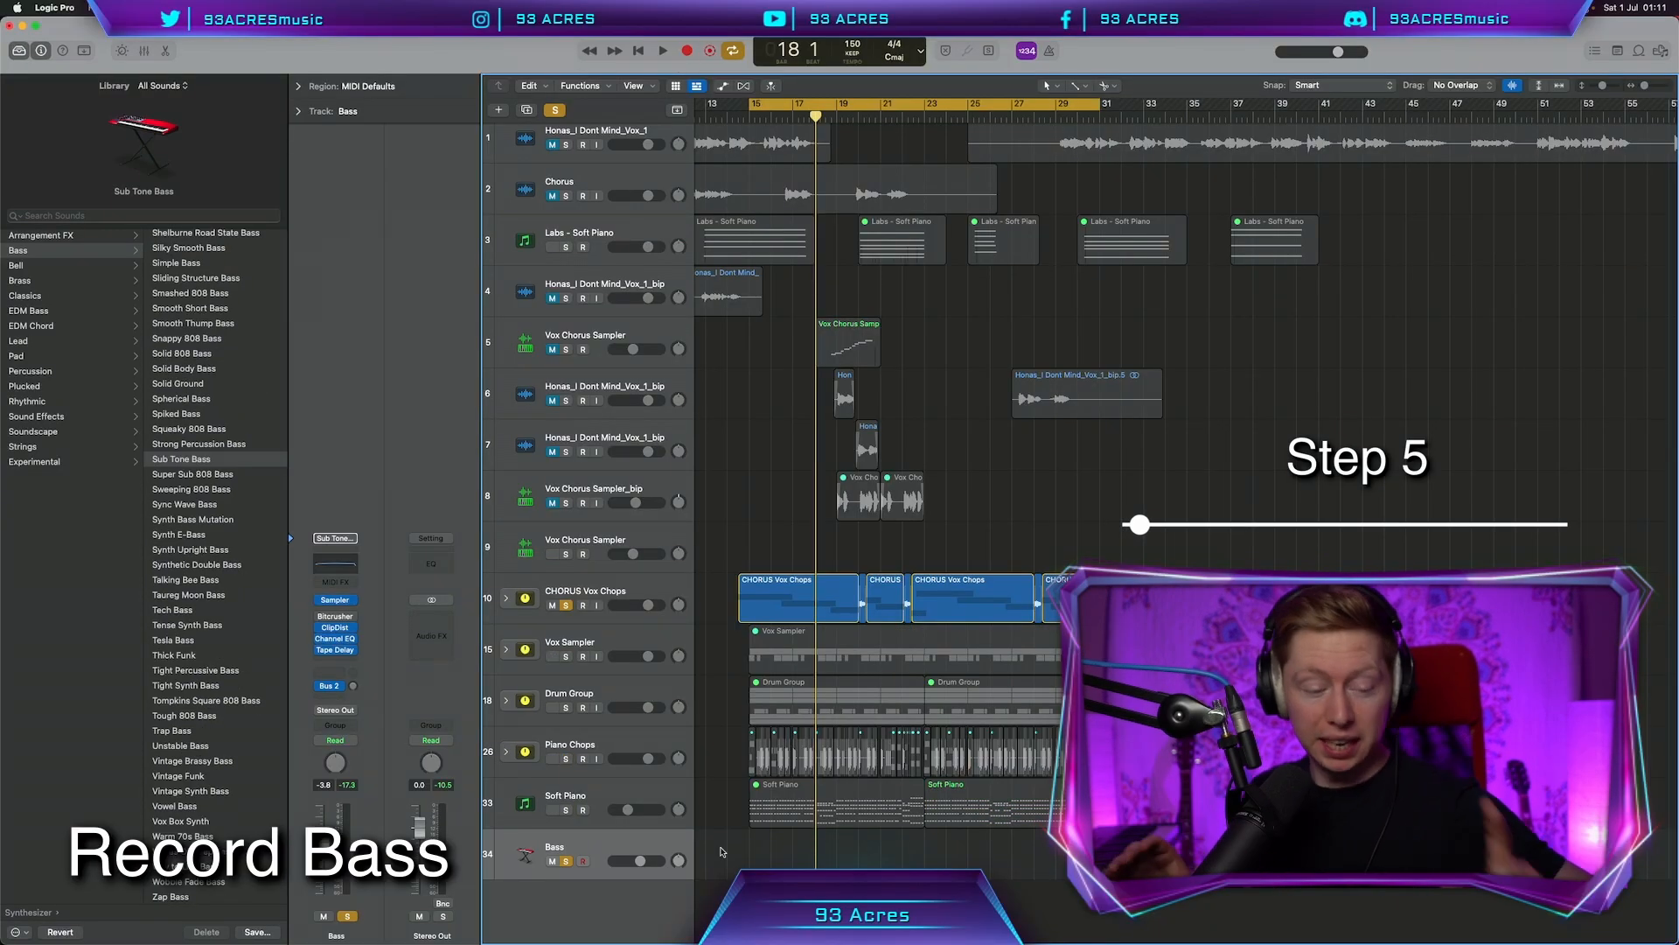
Start recording the Deep Sub Bass part at bar 15 with R
{"action": "key", "text": "r"}
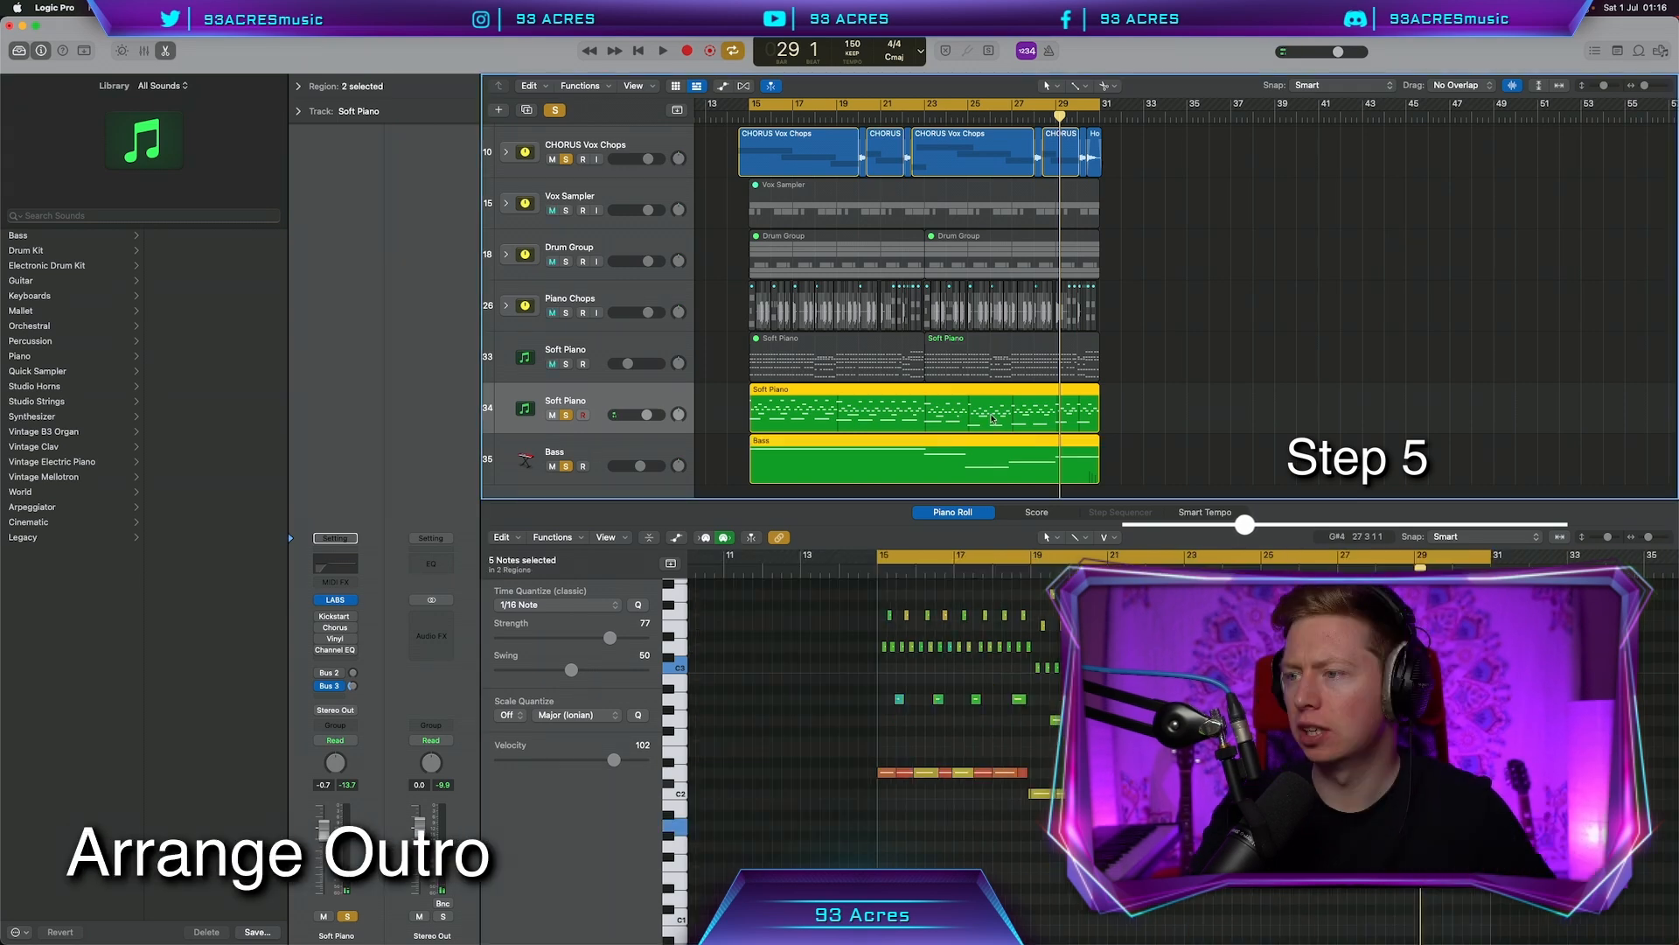
Copy the Soft Piano and Bass regions to start at bar 31
{"action": "left_click_drag", "start_coordinate": [938, 420], "coordinate": [1287, 420]}
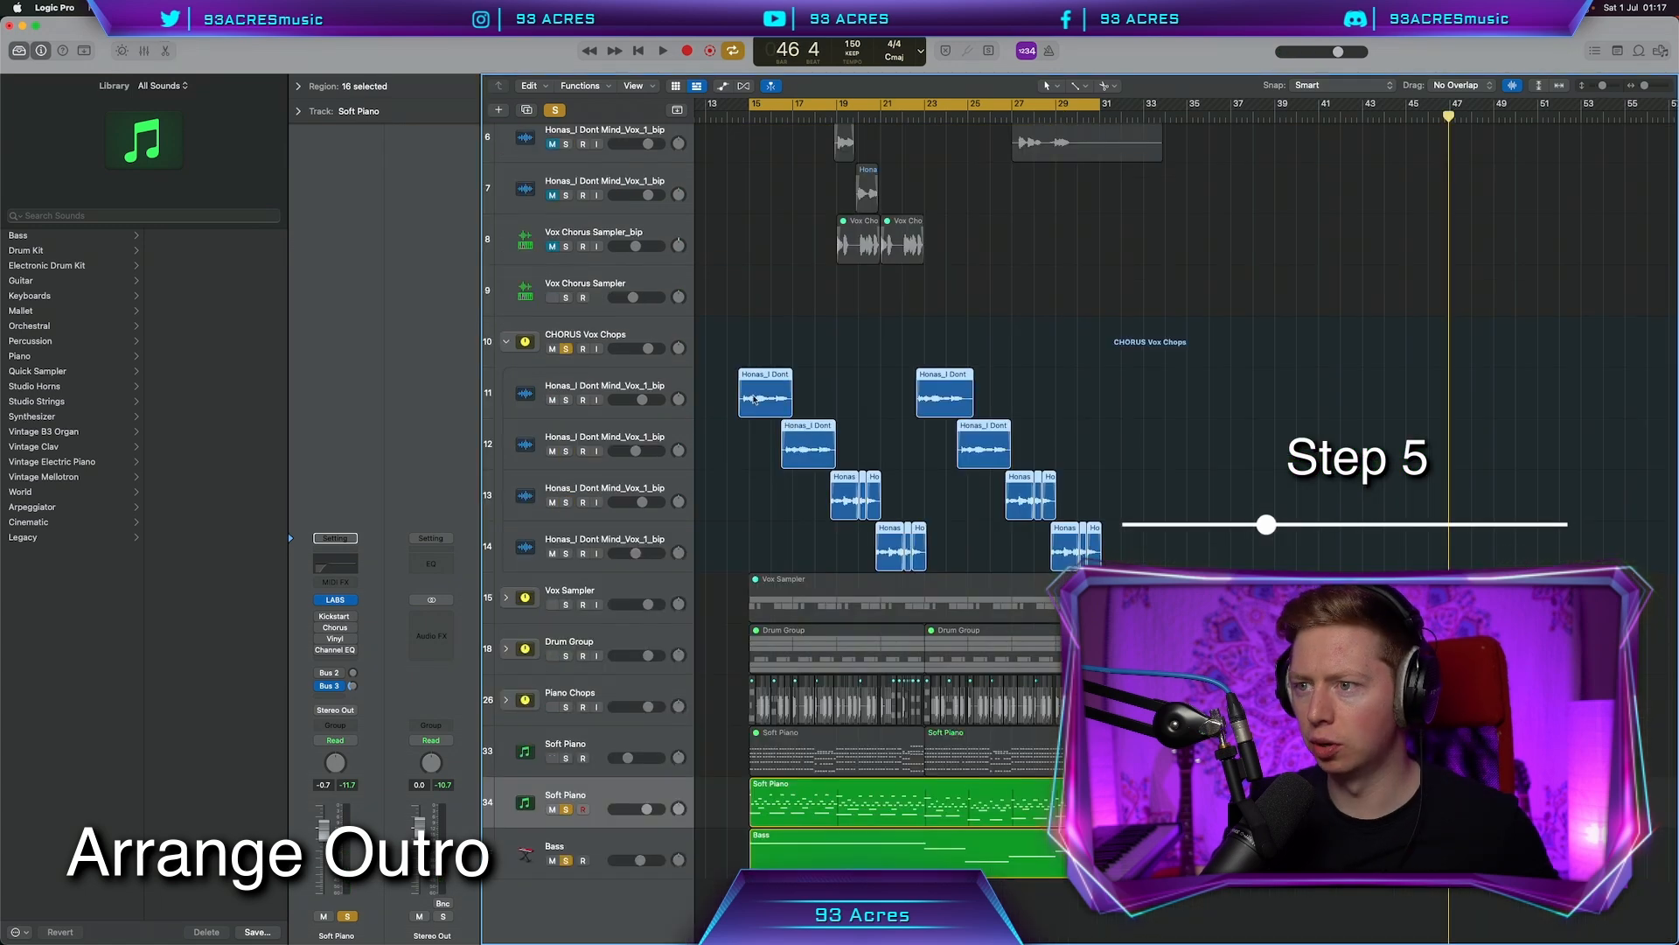
{"action": "left_click_drag", "start_coordinate": [755, 399], "coordinate": [1110, 395]}
{"action": "left_click_drag", "start_coordinate": [1111, 396], "coordinate": [1105, 395]}
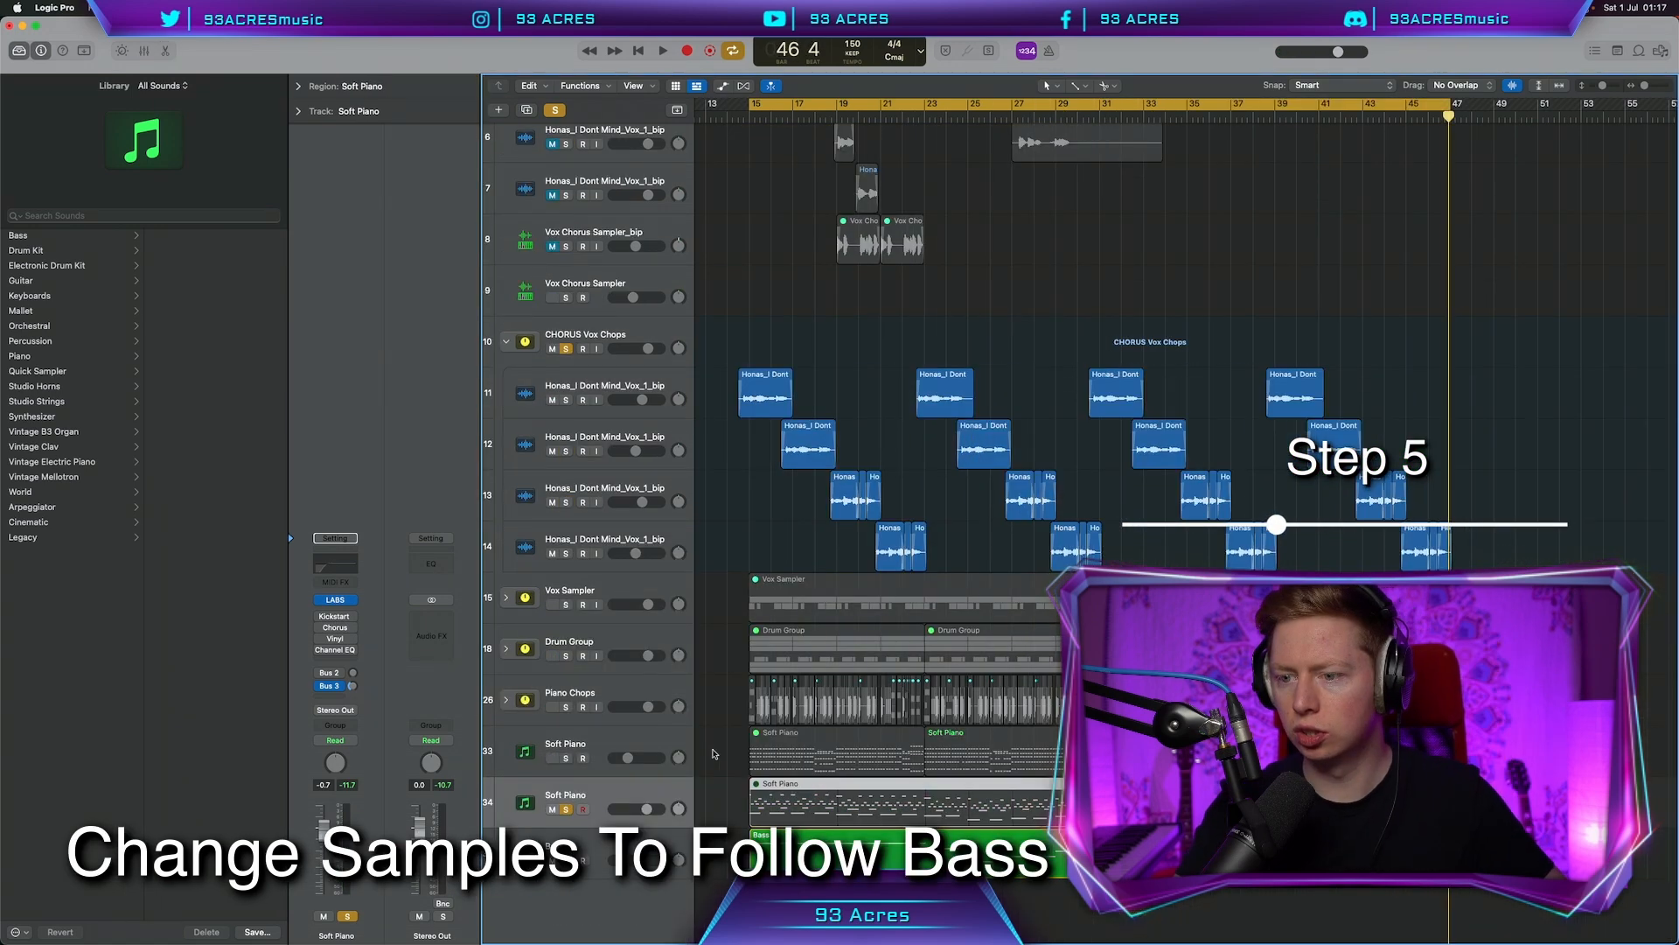
Solo the Soft Piano and Piano Chops, then lower the selected piano notes from C5 to B4
{"action": "left_click", "coordinate": [566, 759]}
{"action": "left_click", "coordinate": [566, 707]}
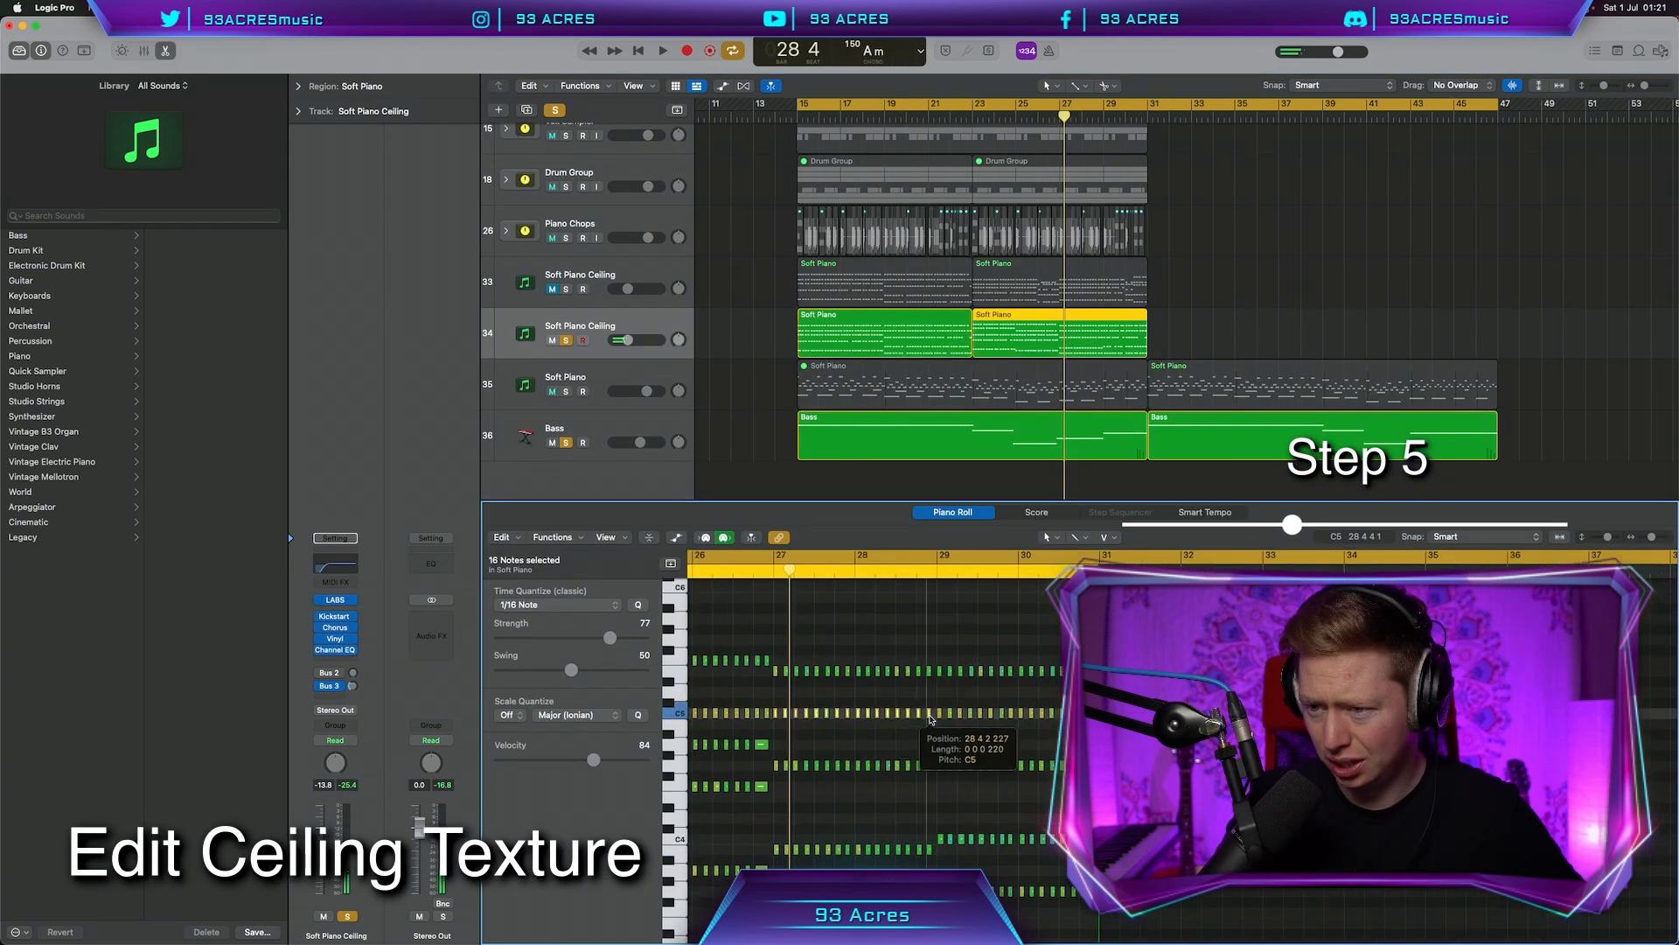
{"action": "left_click_drag", "start_coordinate": [931, 718], "coordinate": [930, 728]}
{"action": "left_click_drag", "start_coordinate": [776, 671], "coordinate": [775, 661]}
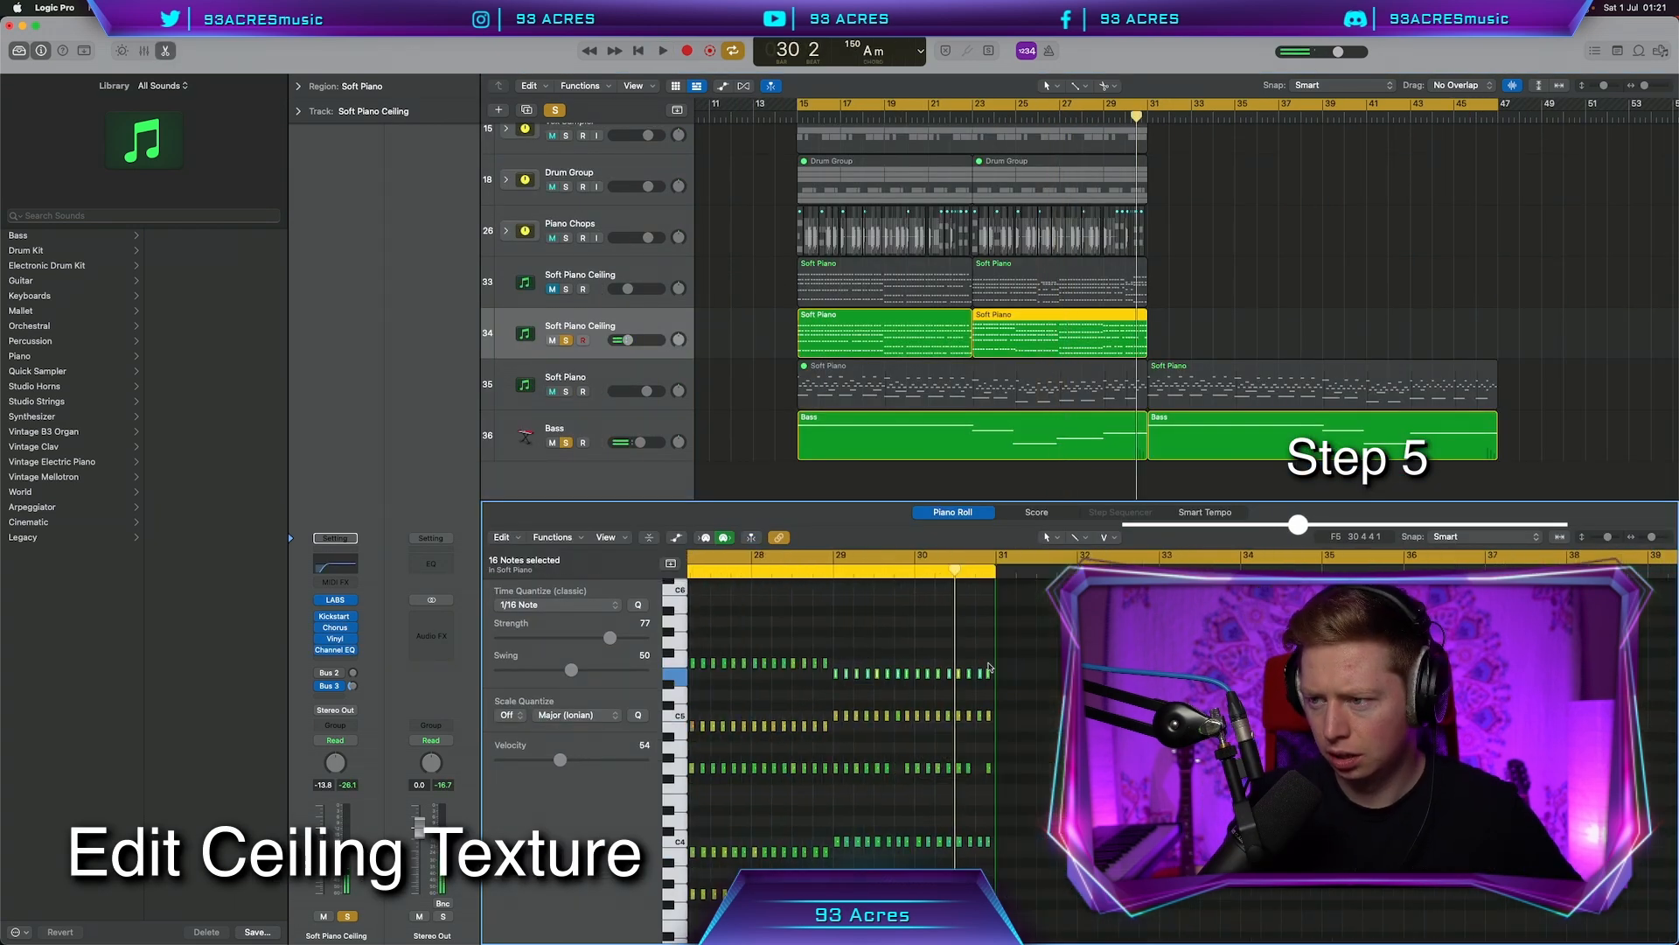
{"action": "left_click_drag", "start_coordinate": [836, 779], "coordinate": [971, 736]}
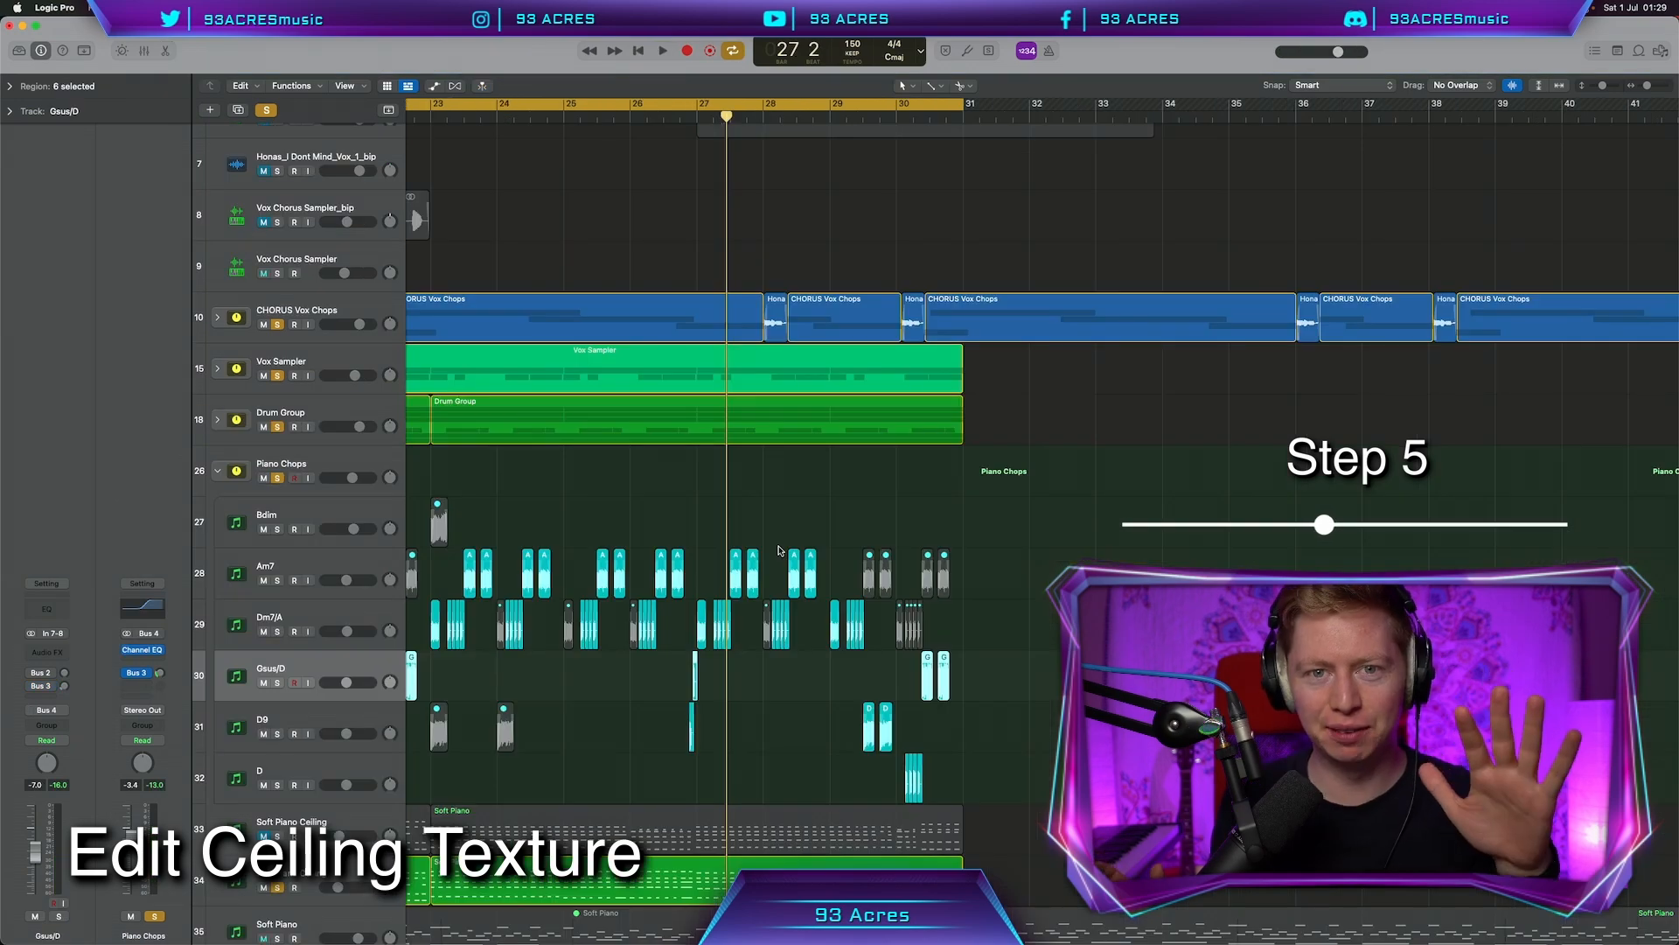
Bounce the Labs - Soft Piano regions, then trim and place the A, D, D G and D add6 chord chops
{"action": "left_click", "coordinate": [337, 559]}
{"action": "scroll", "coordinate": [737, 587], "scroll_direction": "down", "scroll_amount": 3}
{"action": "scroll", "coordinate": [738, 588], "scroll_direction": "left", "scroll_amount": 1}
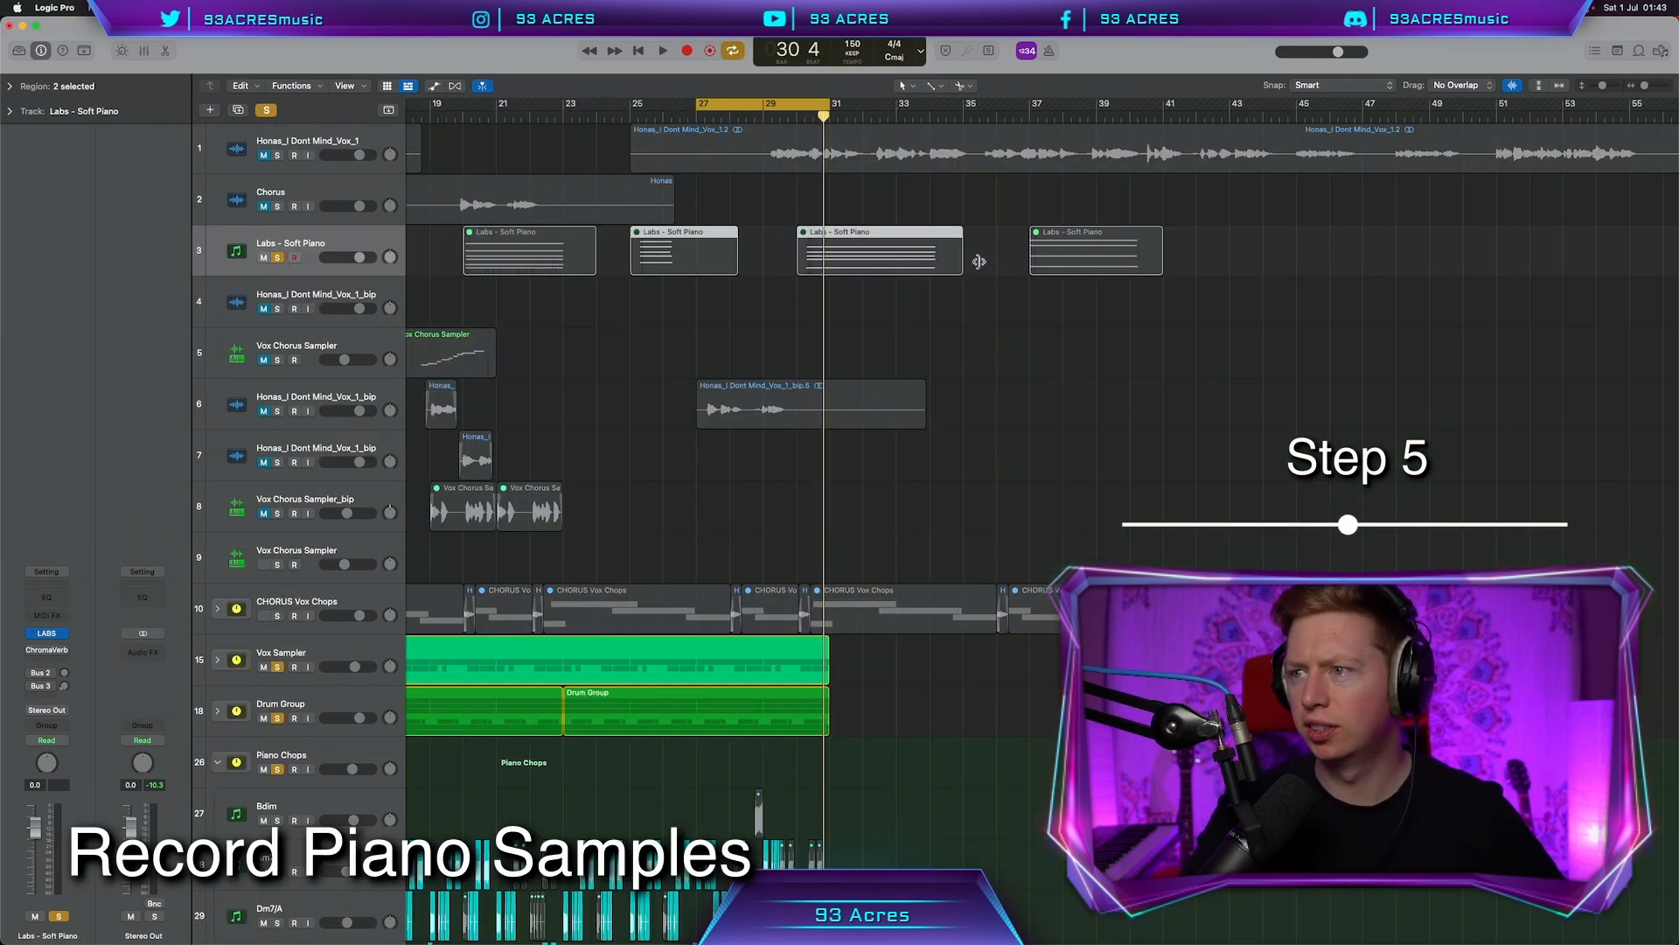
{"action": "left_click_drag", "start_coordinate": [1067, 313], "coordinate": [452, 226]}
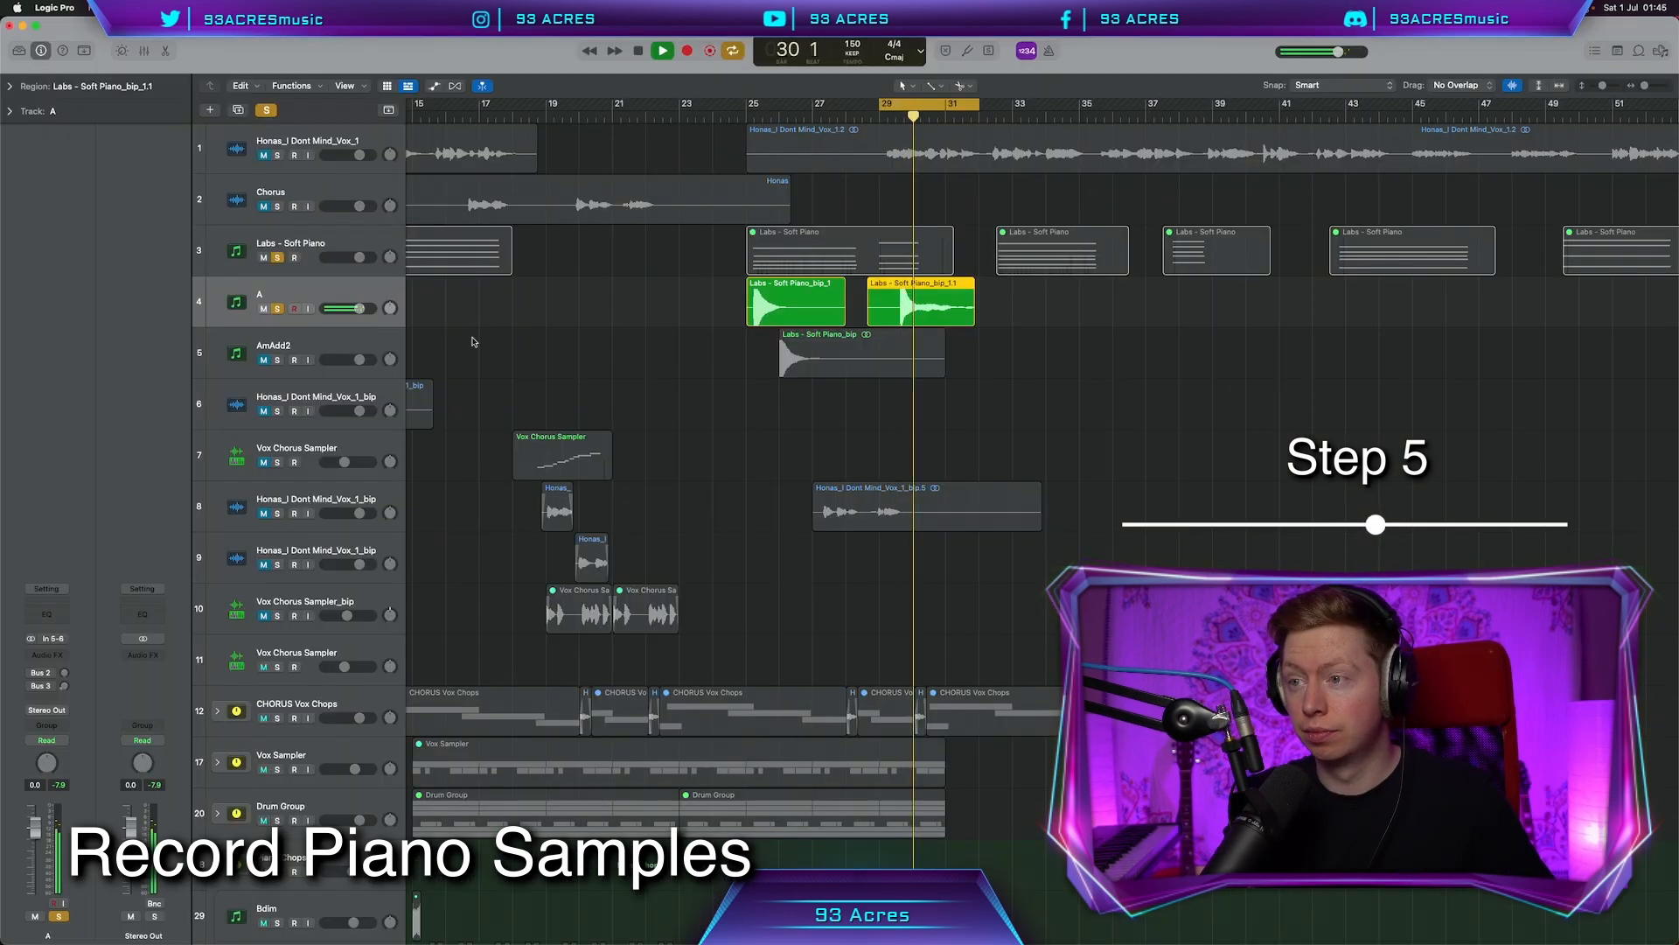
{"action": "left_click_drag", "start_coordinate": [911, 317], "coordinate": [941, 321]}
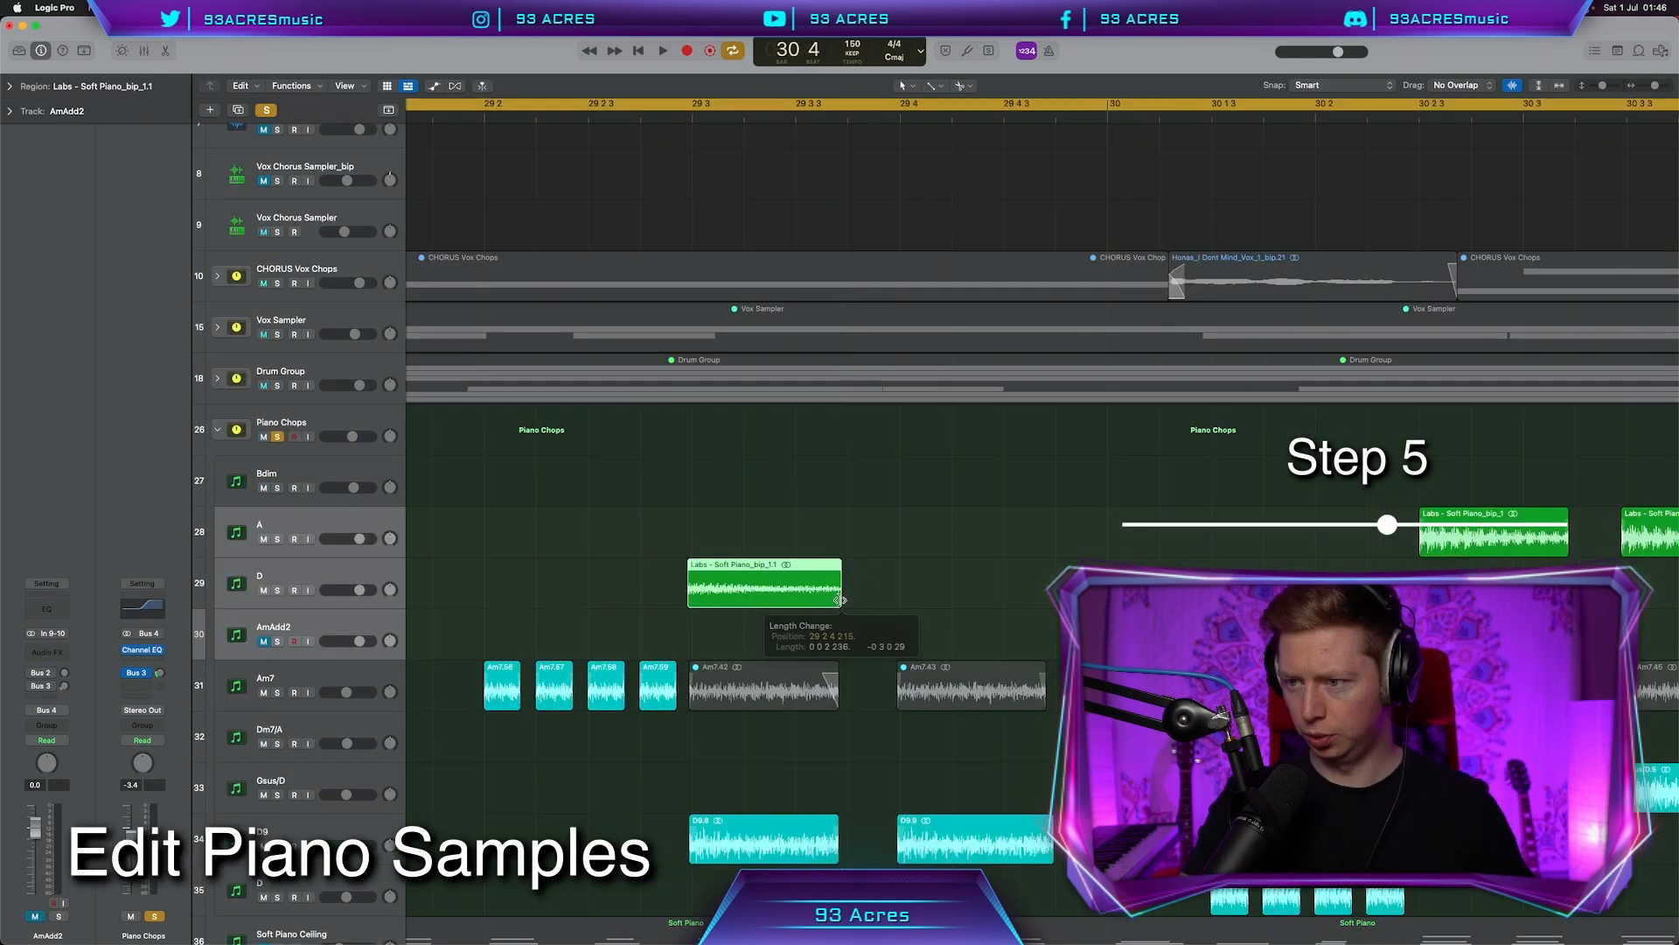
{"action": "left_click_drag", "start_coordinate": [766, 597], "coordinate": [931, 595]}
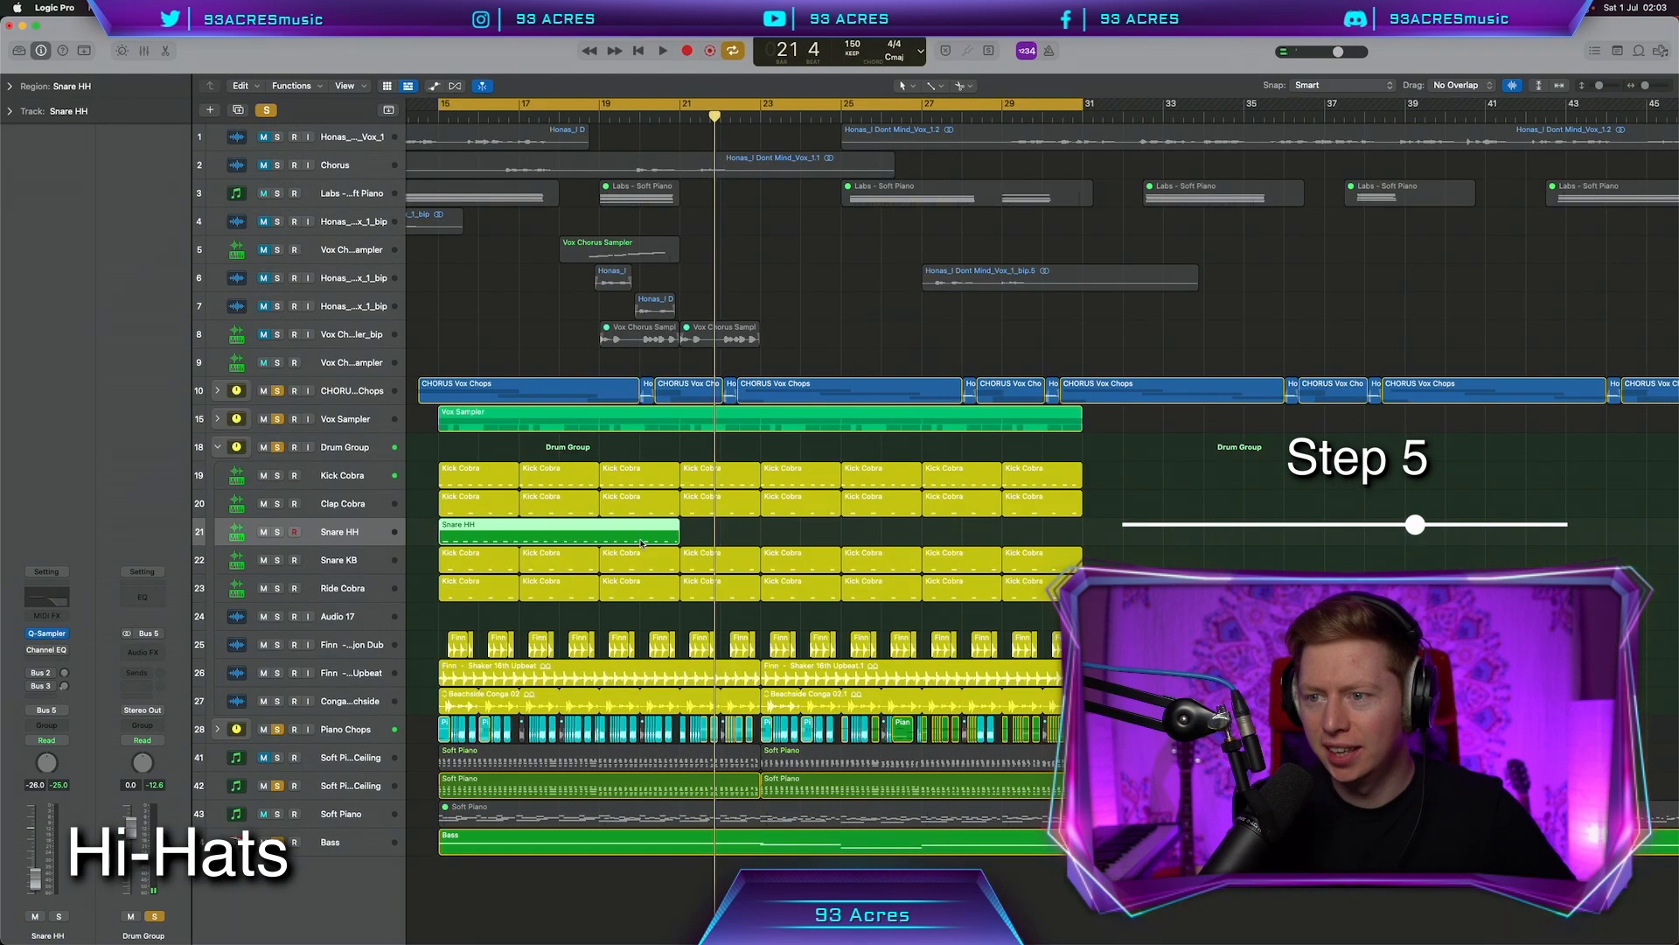
Repeat the Snare HH region, colour its regions pale yellow, and duplicate the Snare HH track
{"action": "key", "text": "super+r"}
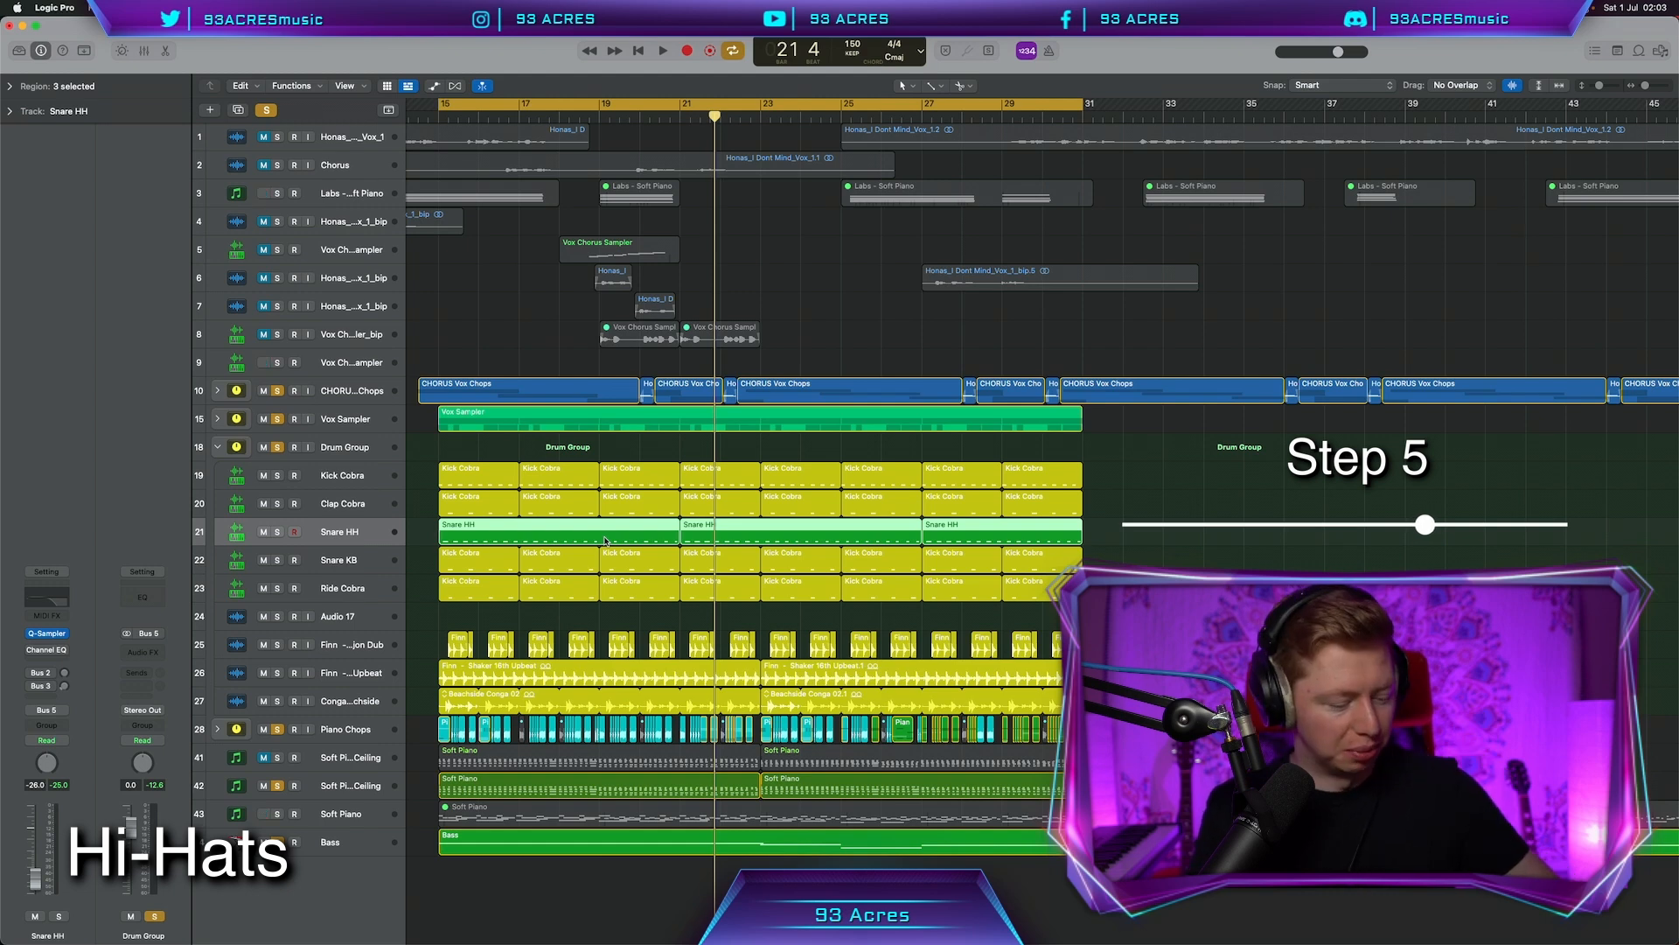
{"action": "key", "text": "alt+c"}
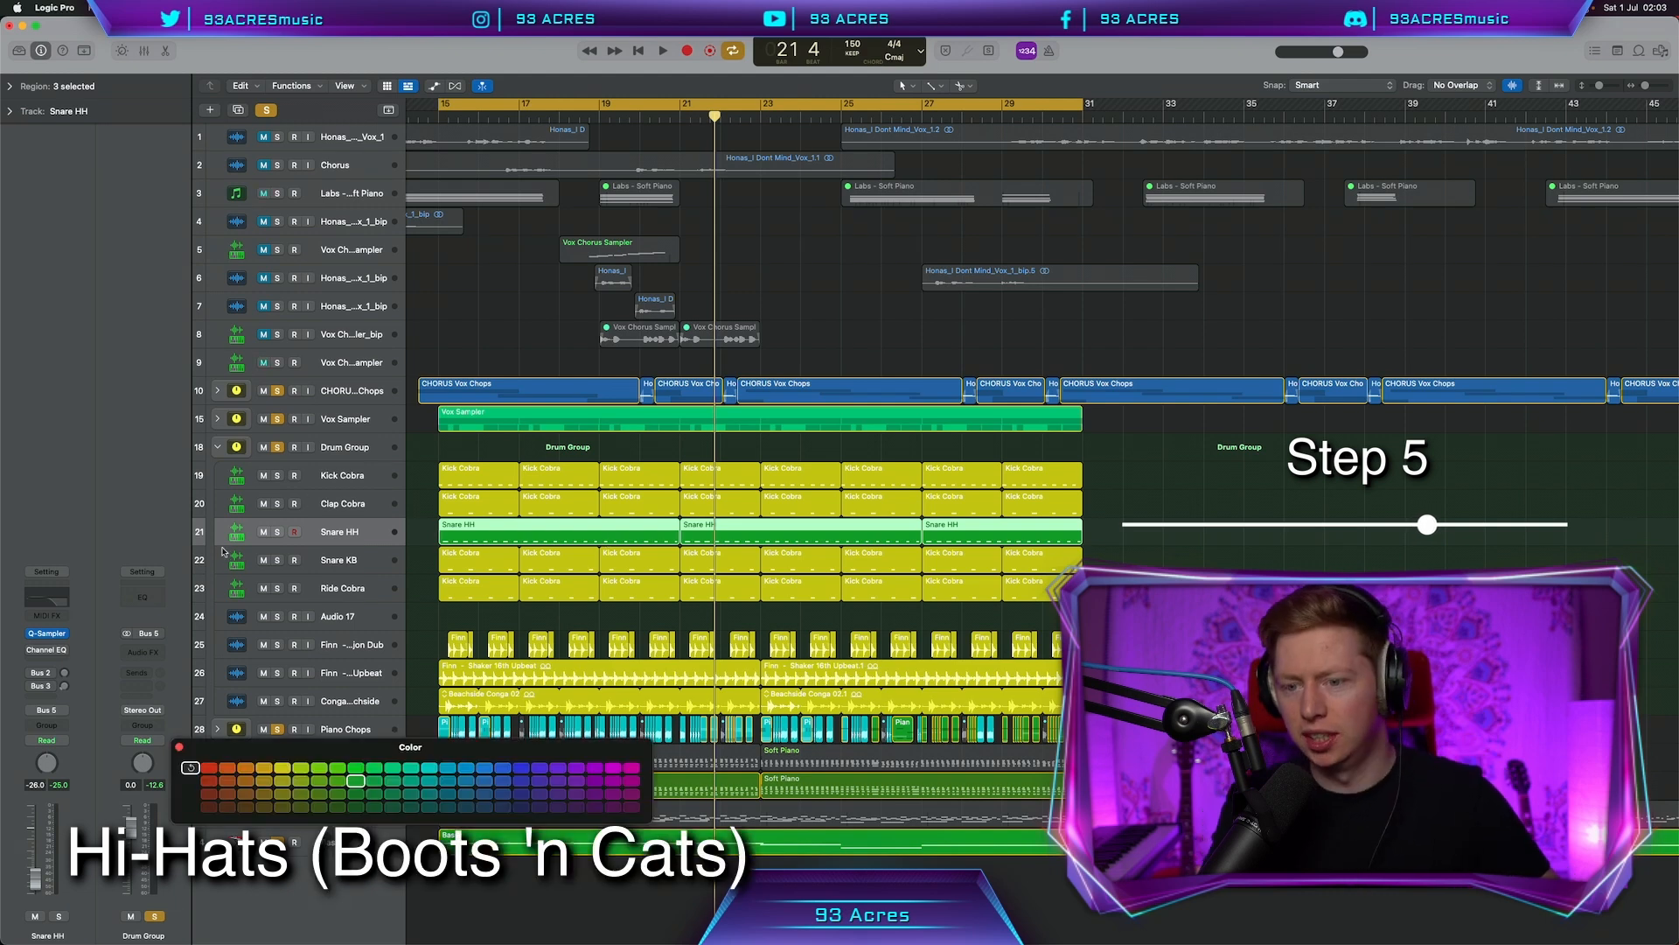
{"action": "left_click", "coordinate": [282, 769]}
{"action": "left_click", "coordinate": [179, 747]}
{"action": "key", "text": "space"}
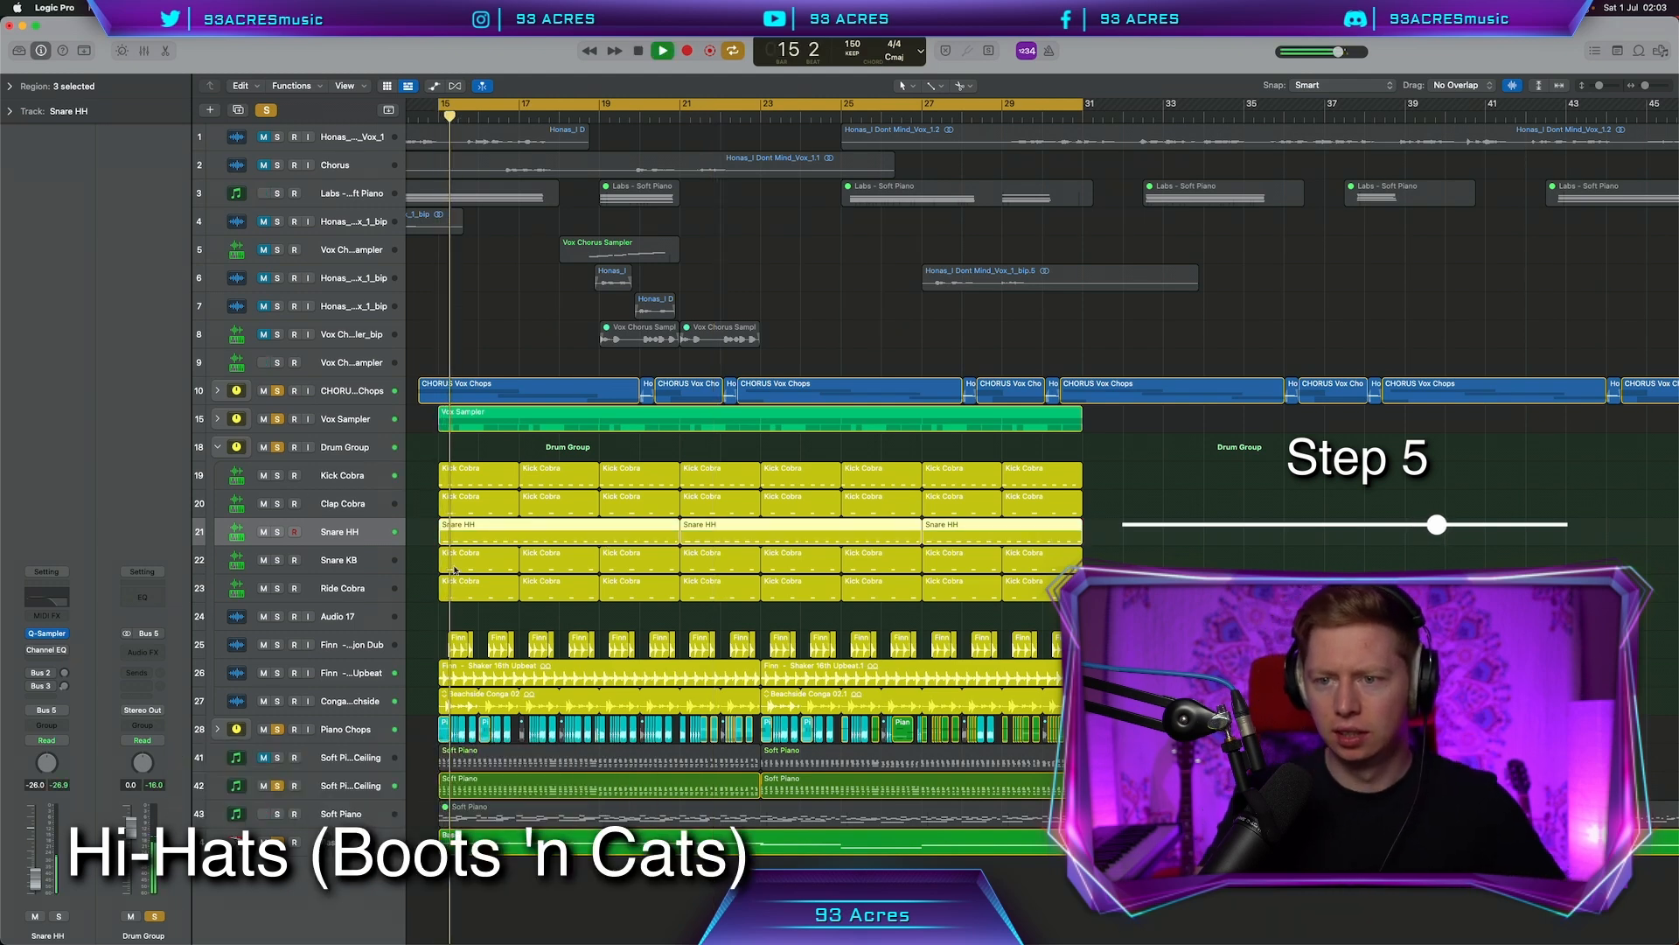
{"action": "key", "text": "super+d"}
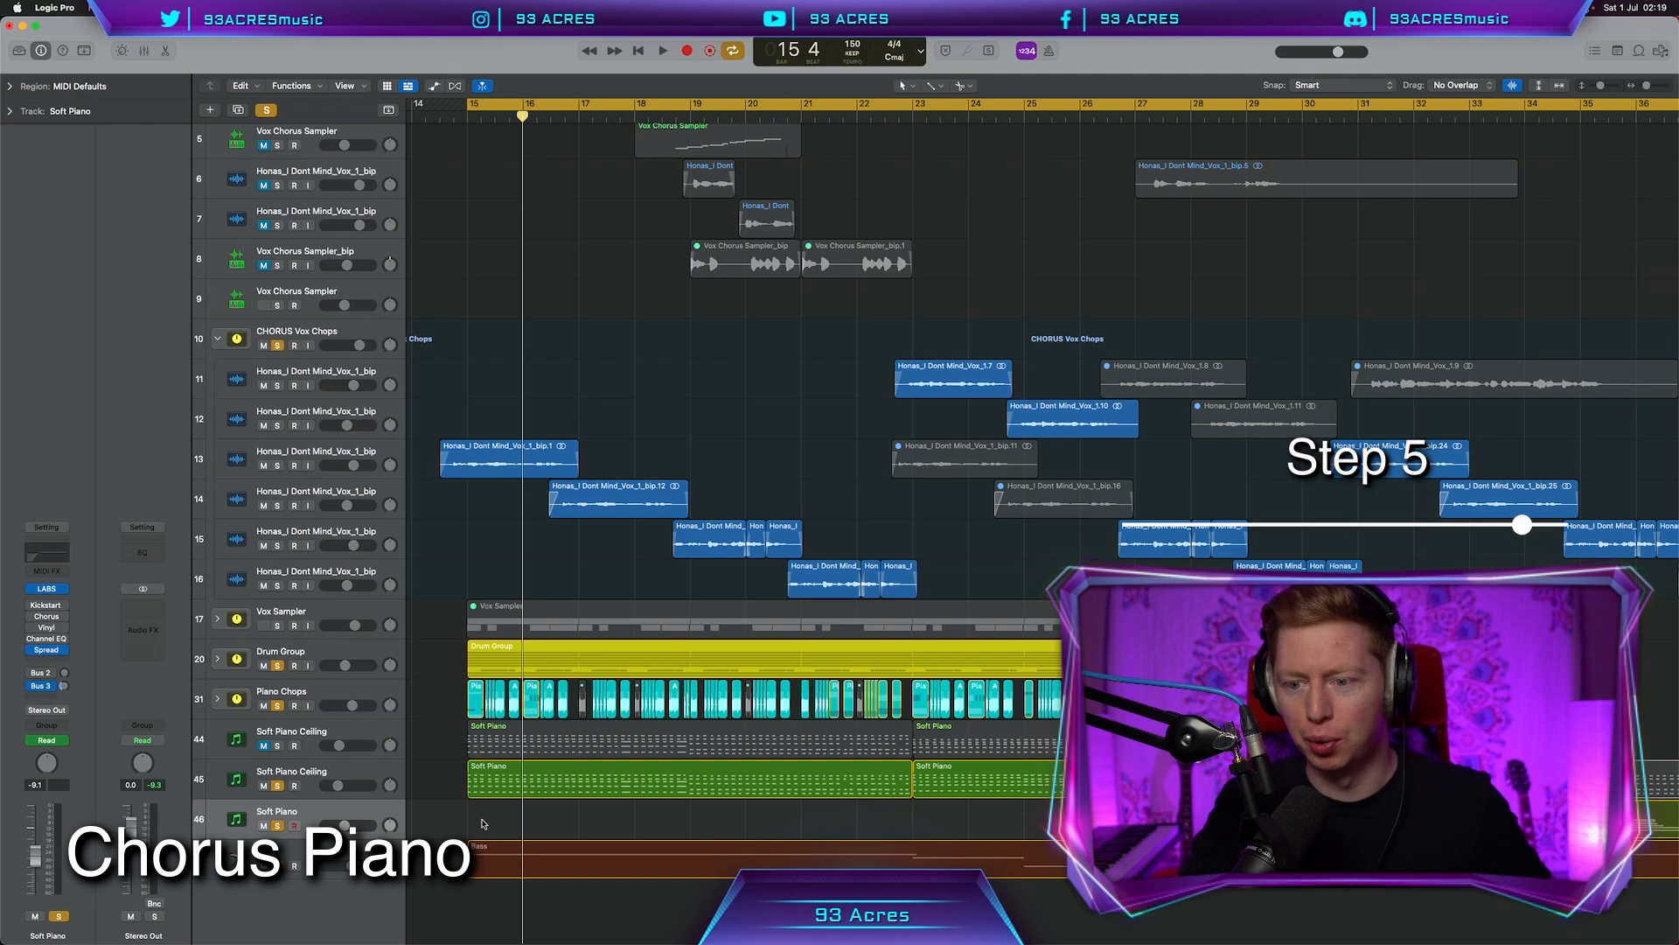
Duplicate the Soft Piano track and record piano octaves on the copy from bar 15
{"action": "key", "text": "super+d"}
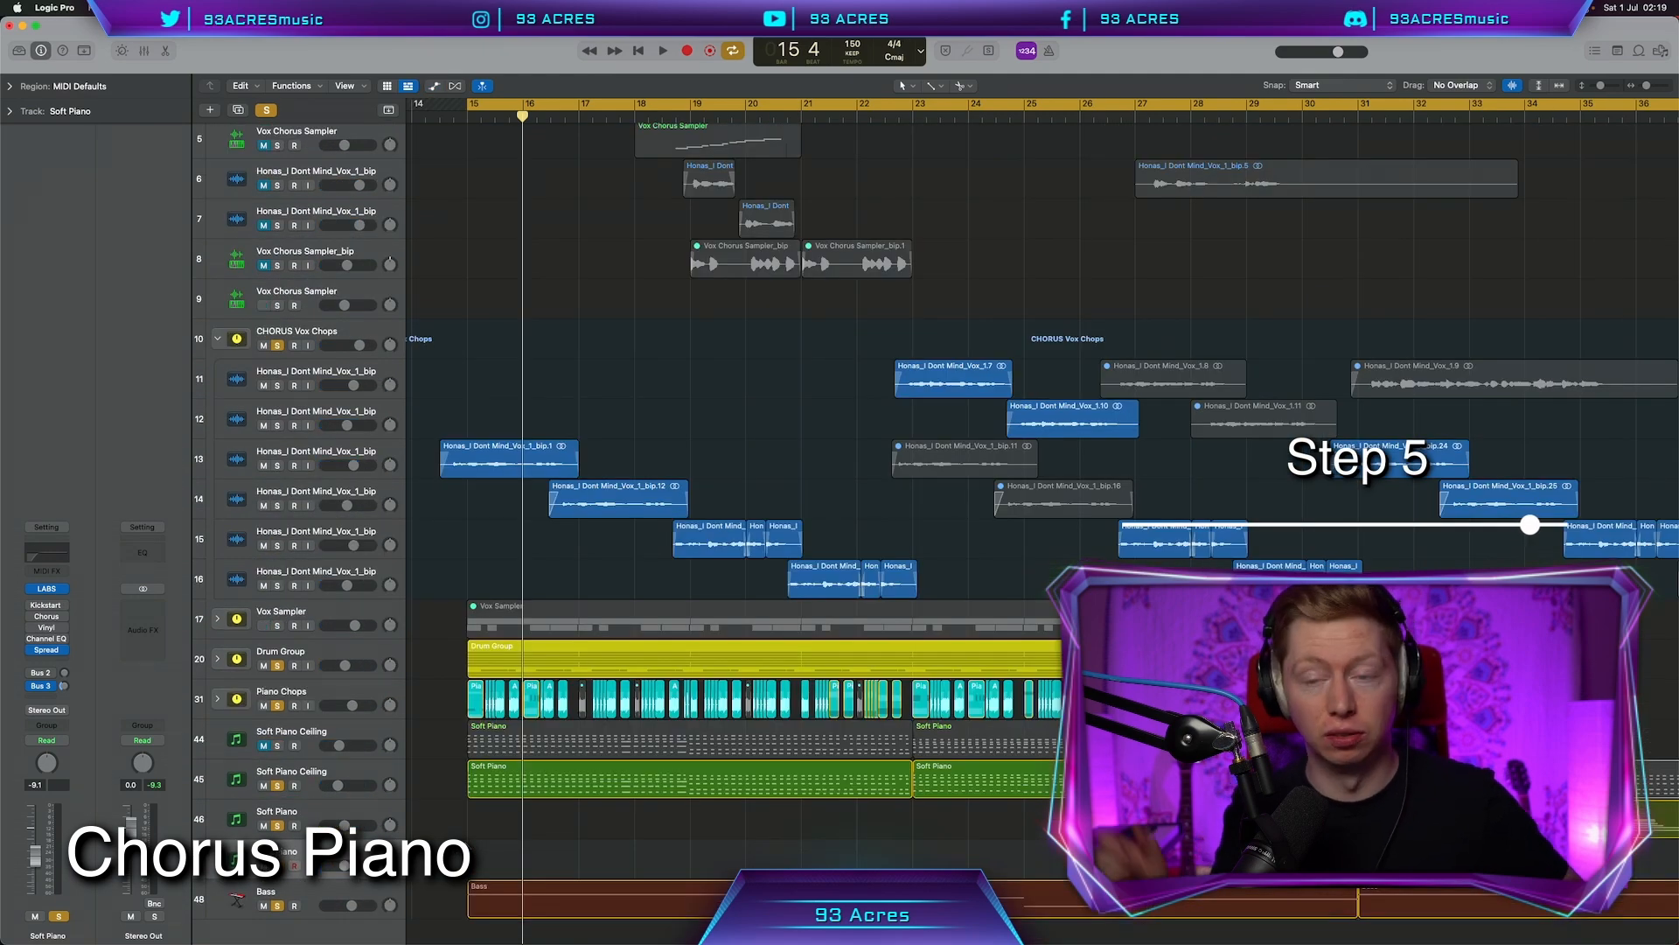
{"action": "key", "text": "r"}
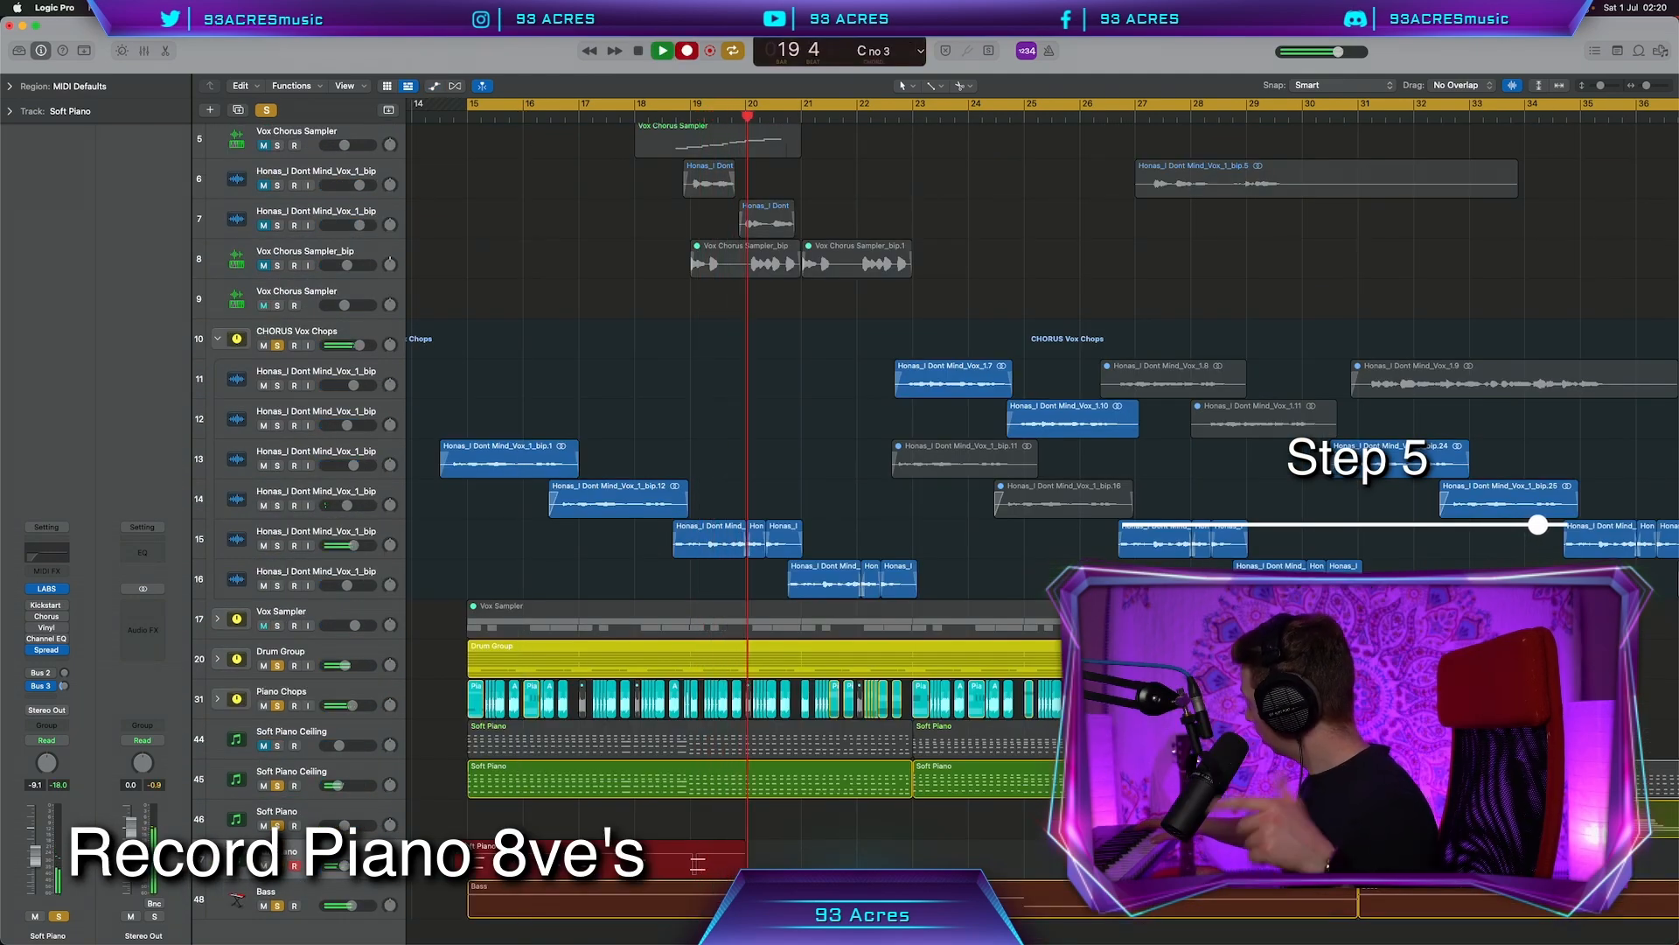